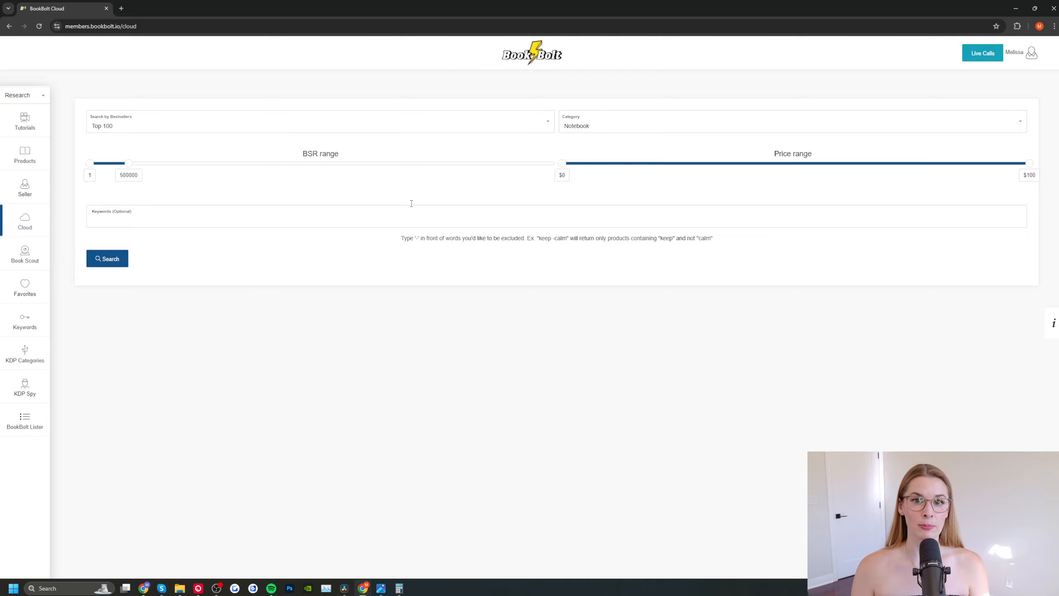
Step: Search the Top 100 bestsellers in the Puzzle Book category and look through the listed books' sales details
click(606, 127)
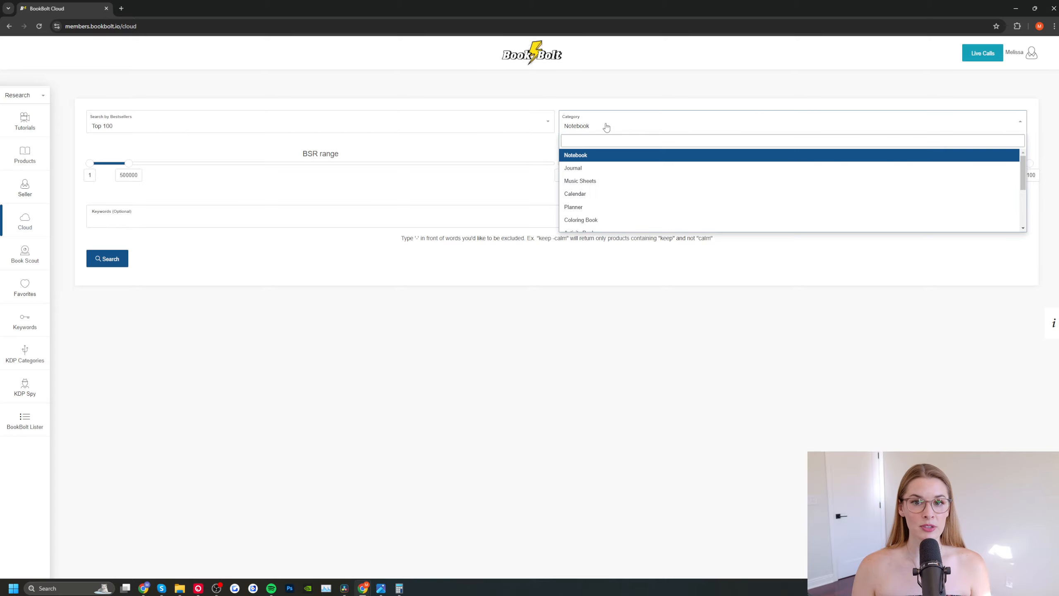
scroll(597, 182, down, 1)
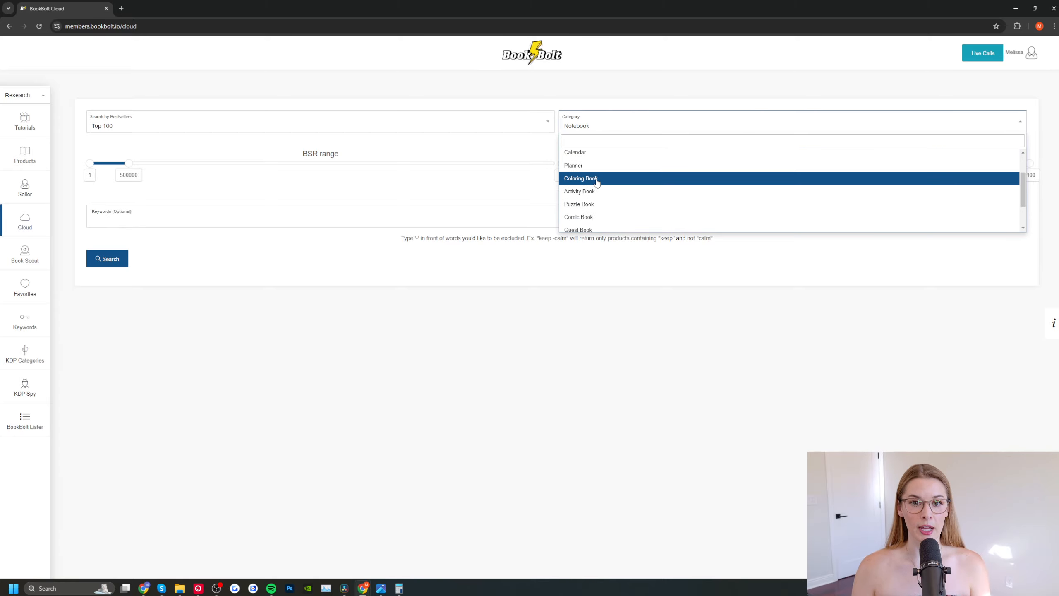
click(587, 205)
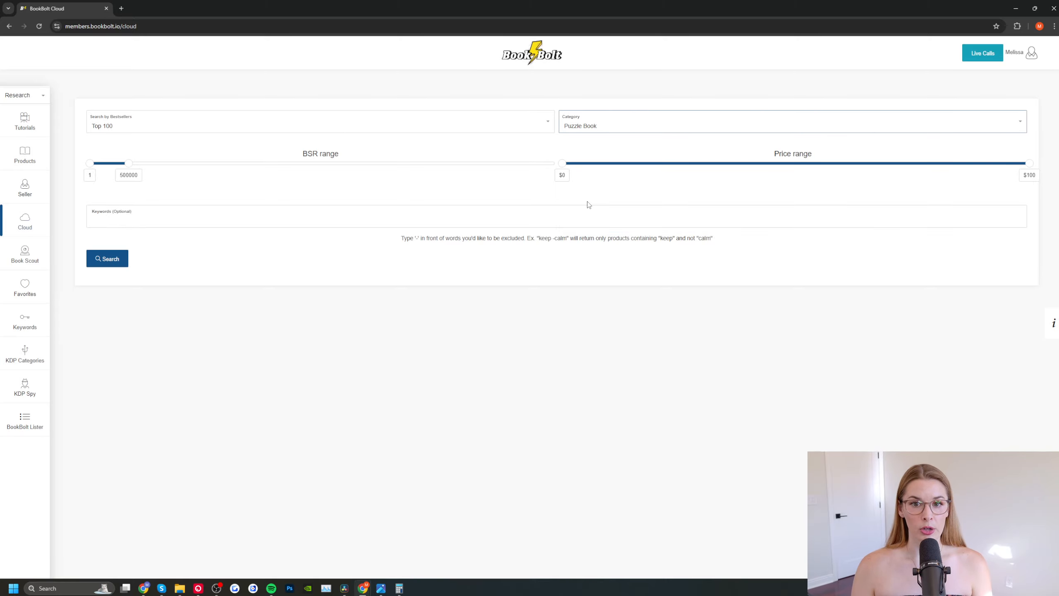
click(108, 259)
scroll(255, 297, down, 3)
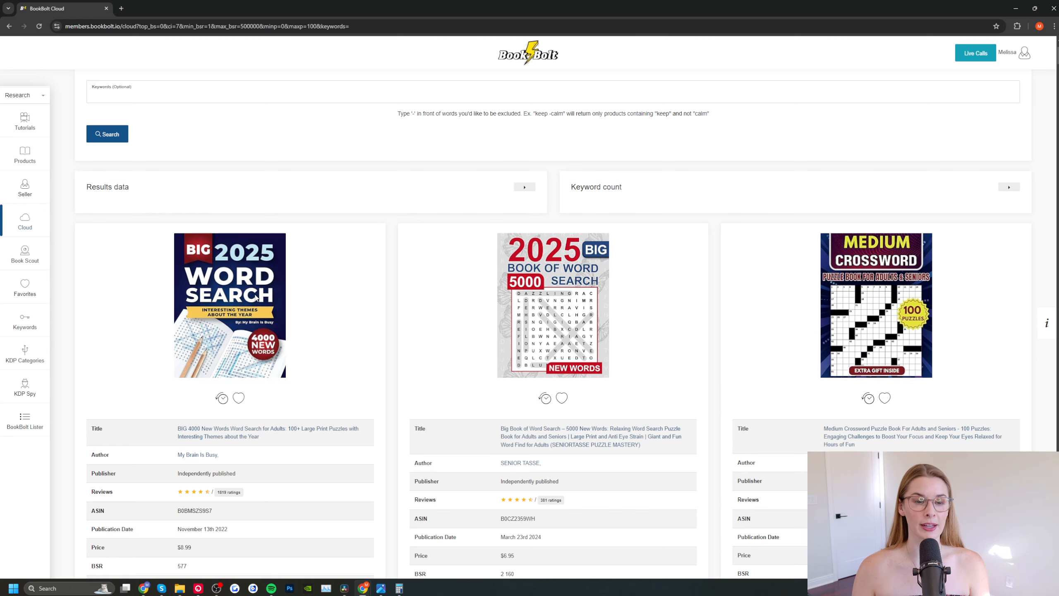
scroll(255, 298, down, 4)
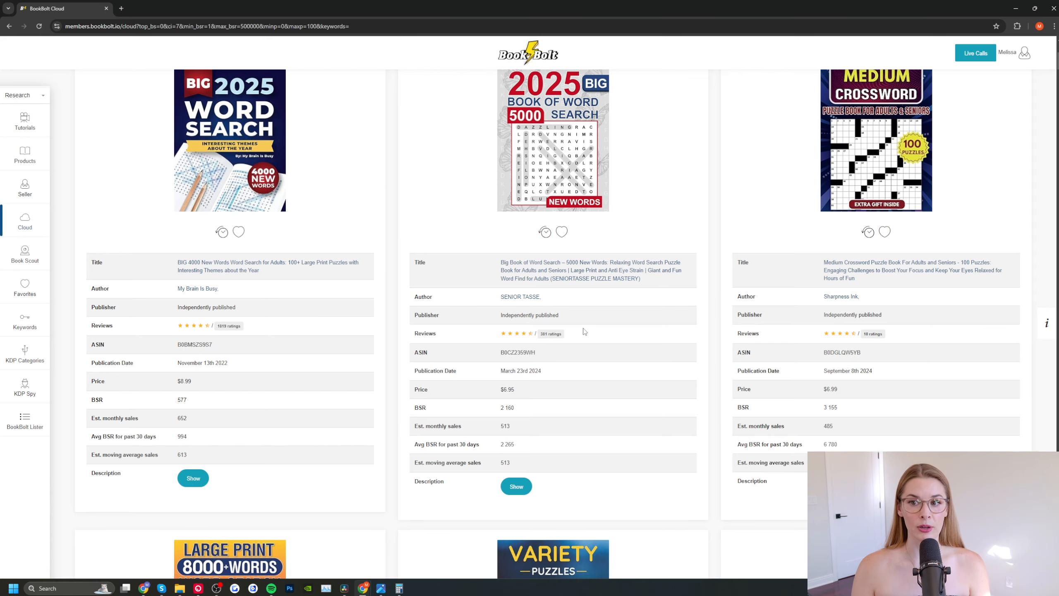
scroll(584, 332, down, 8)
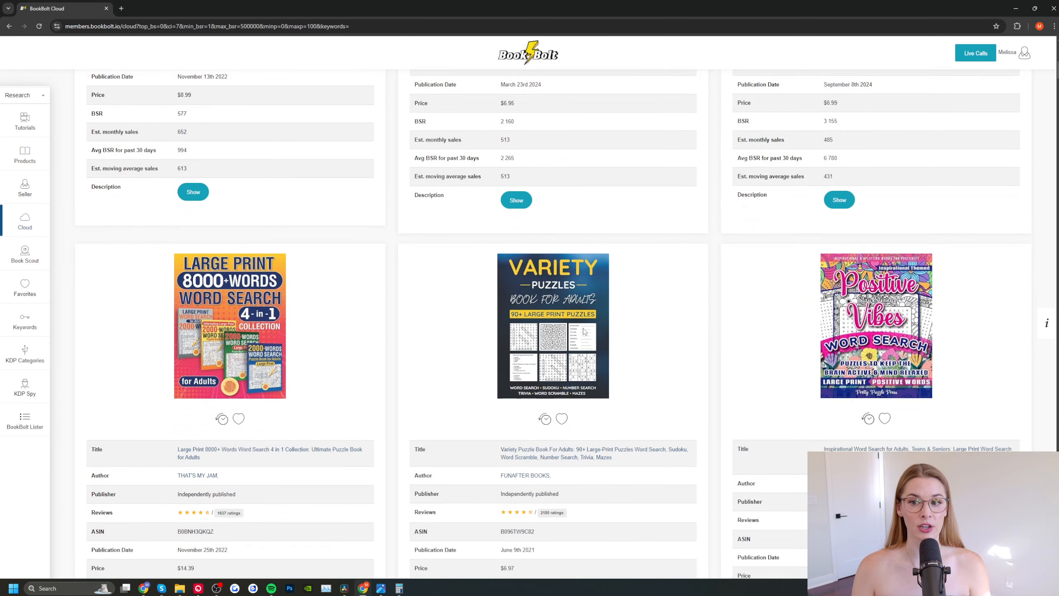
scroll(584, 331, down, 2)
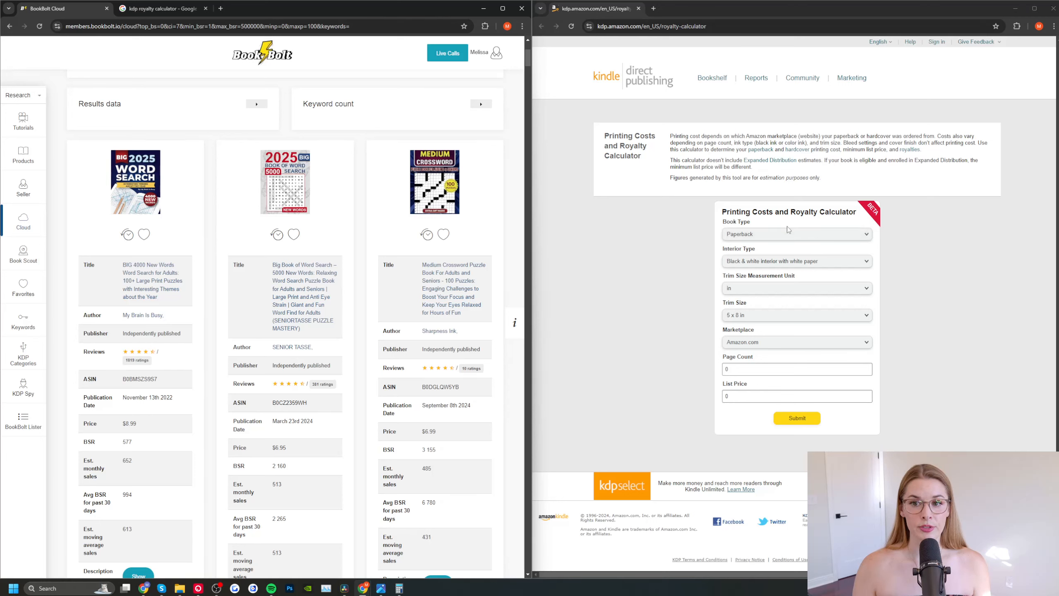
Step: Set the royalty calculator's book type to Paperback and open the Amazon page of the BIG 4000 New Words word search book
click(764, 233)
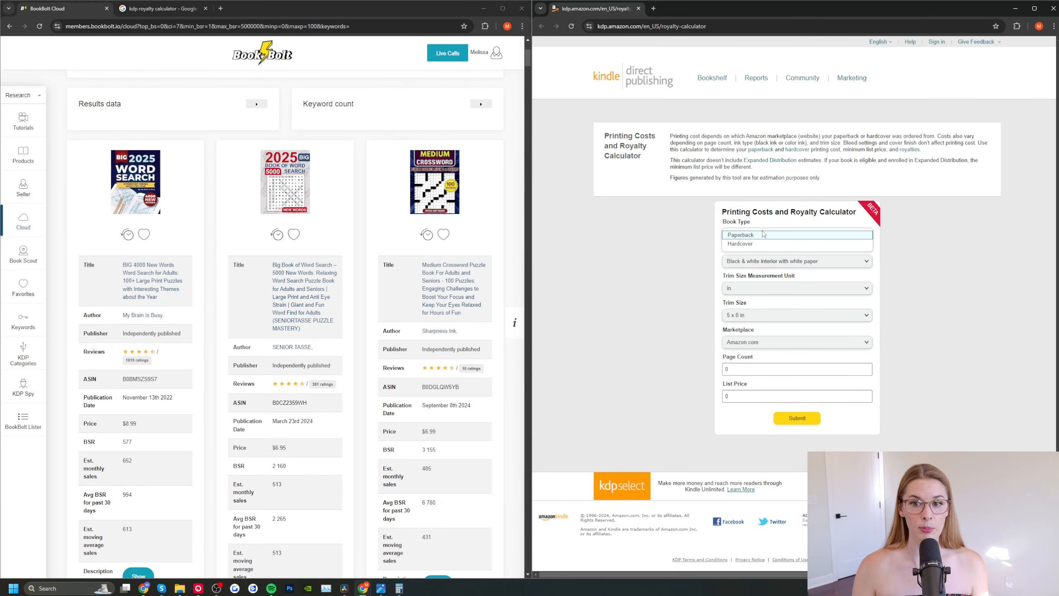
click(764, 235)
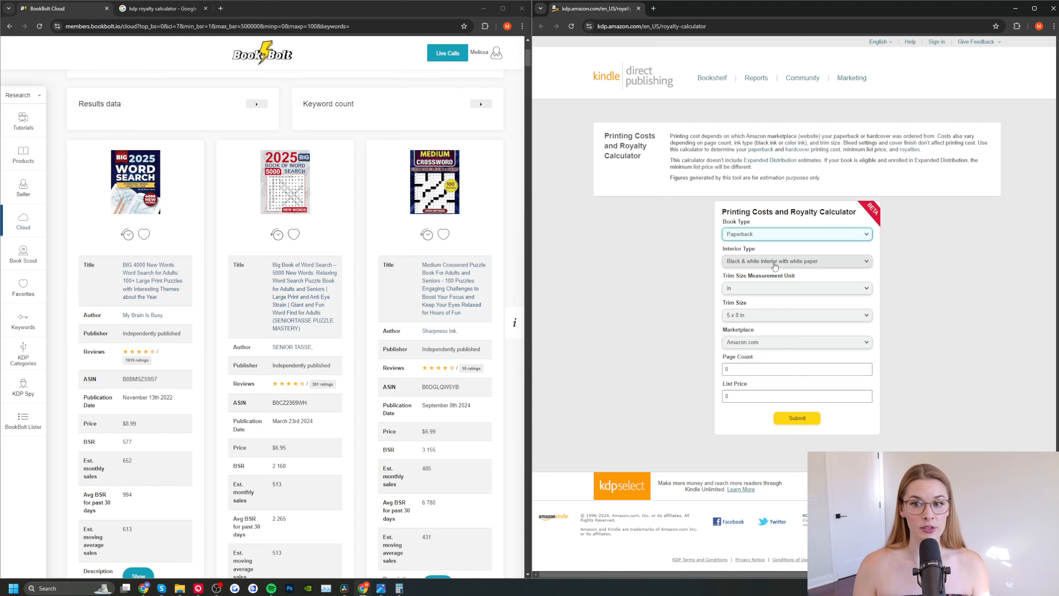
click(167, 288)
scroll(168, 288, down, 1)
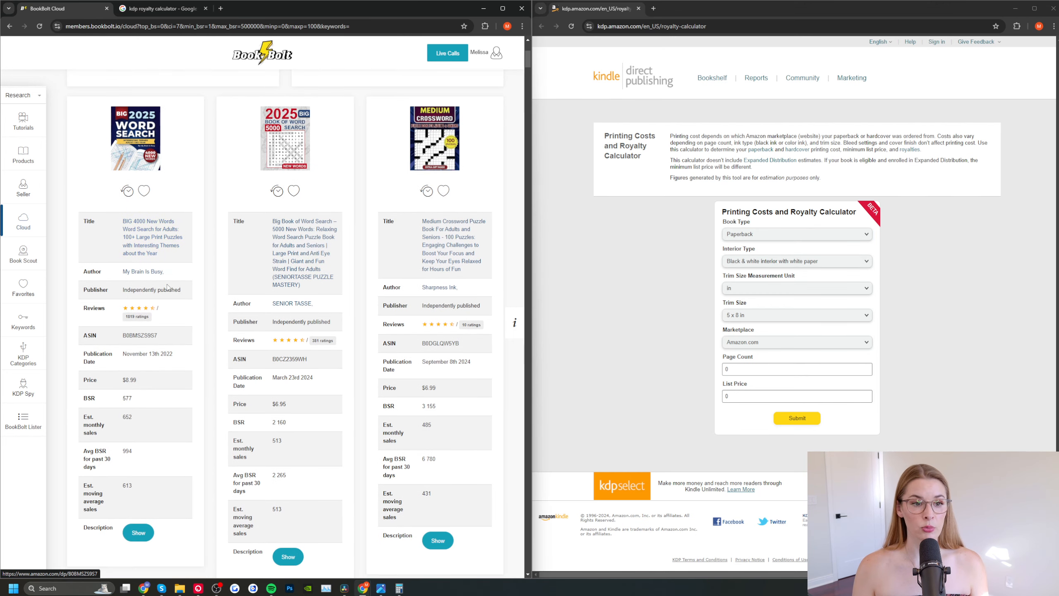
middle_click(151, 235)
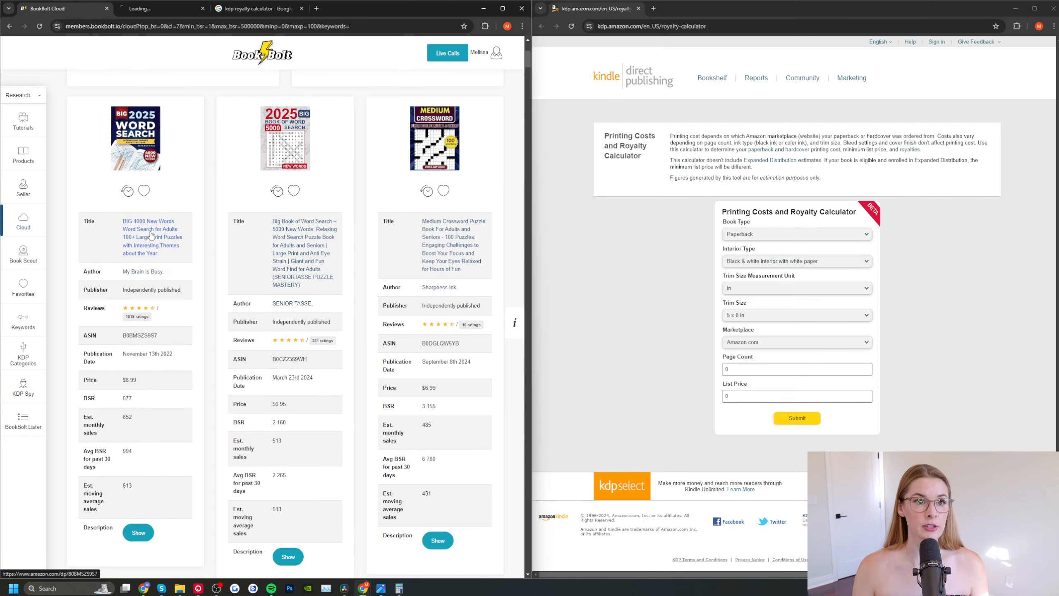
click(159, 10)
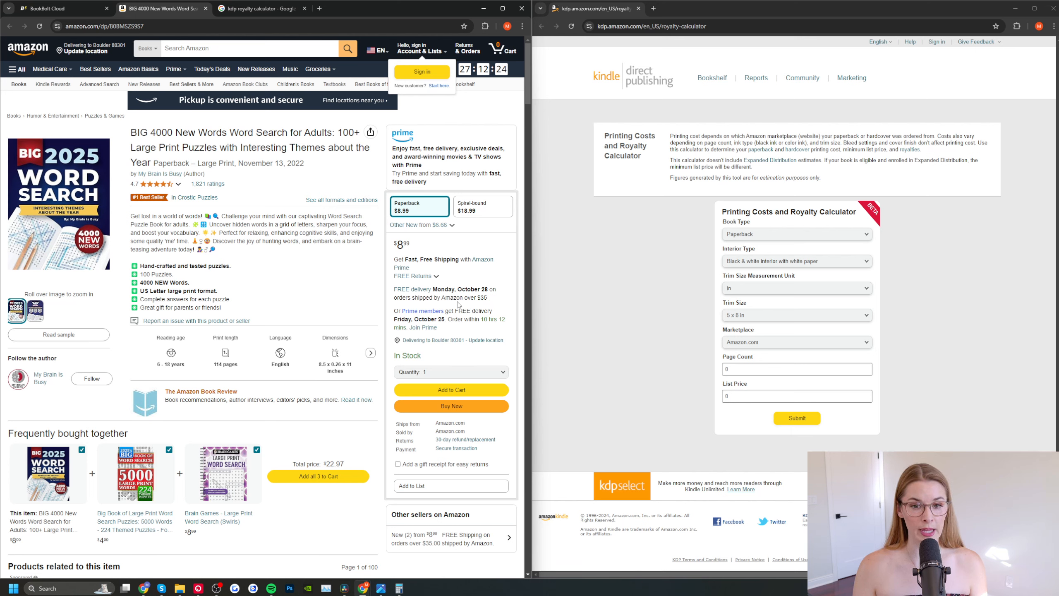
Step: Calculate the Amazon.com royalty for an 8.5 x 11 in book with 114 pages and a list price of 8.99
click(771, 316)
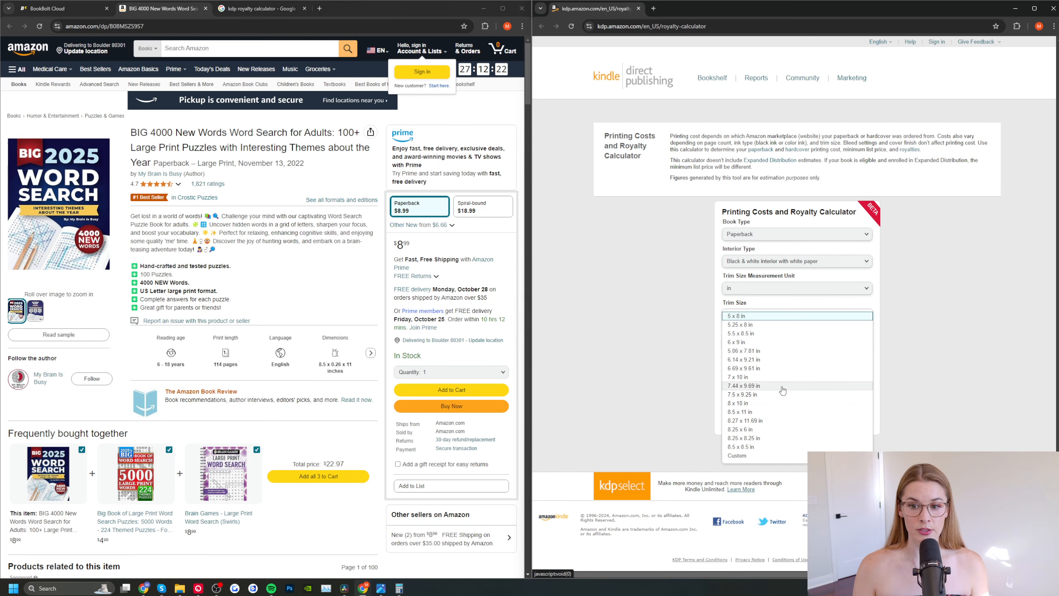
click(772, 412)
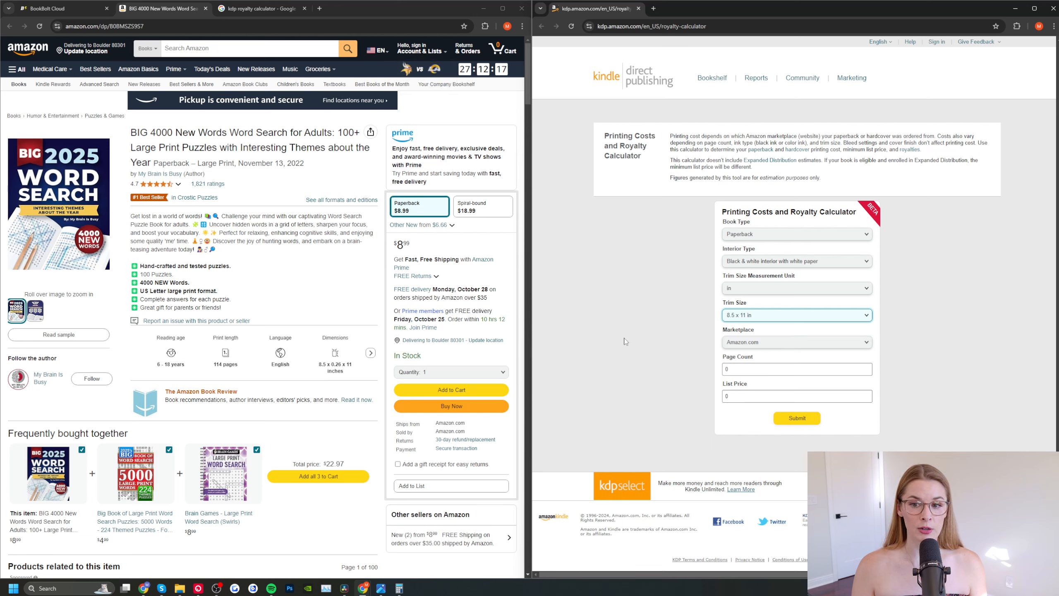
click(734, 369)
text(114)
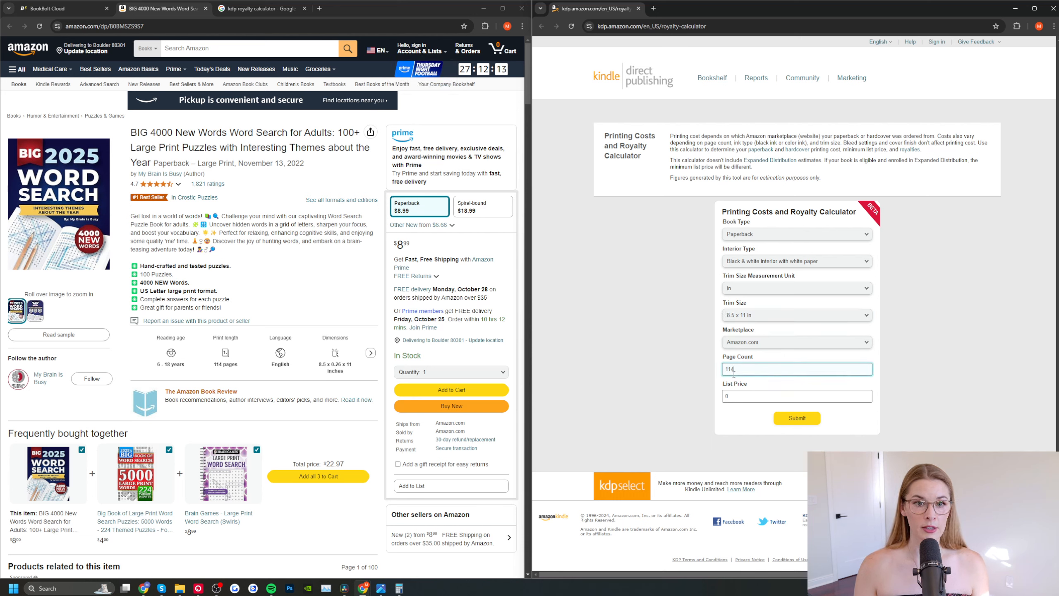
click(746, 397)
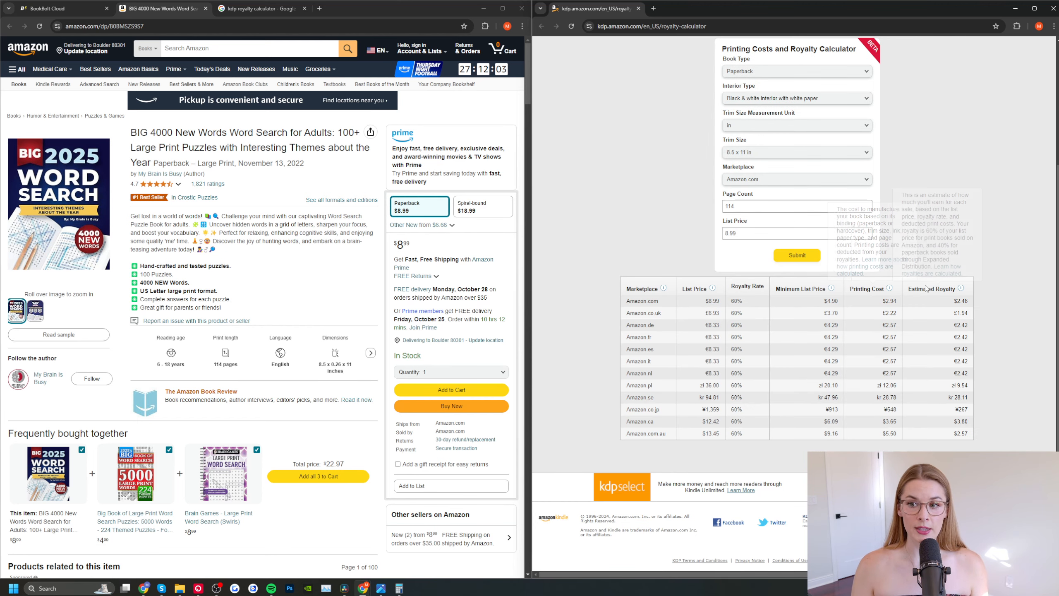
drag(953, 301, 973, 304)
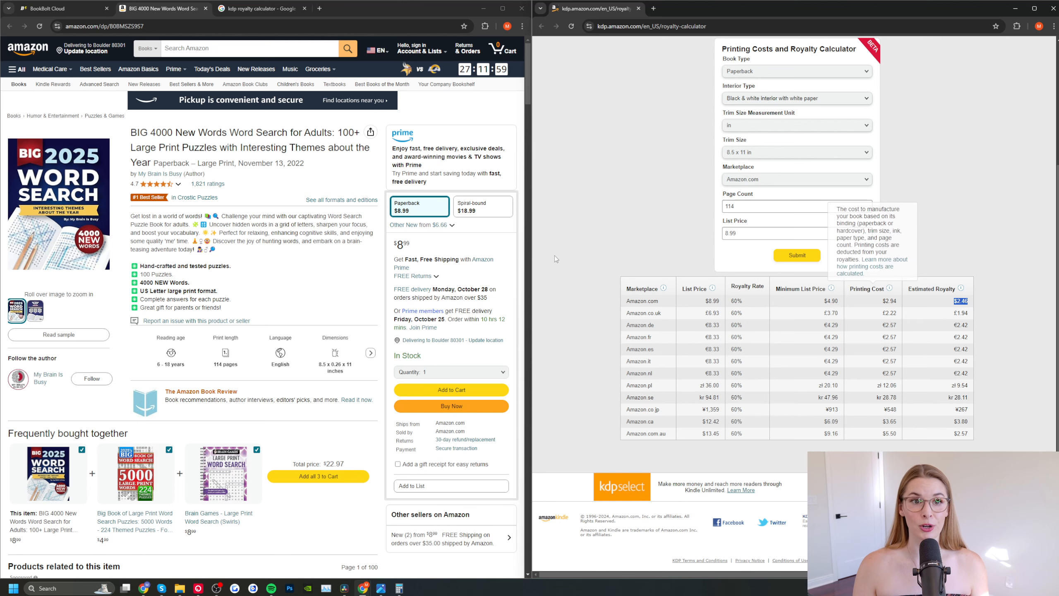
Step: Return to the bestseller results and multiply 652 monthly sales by the 2.46 royalty in the Calculator app
click(47, 9)
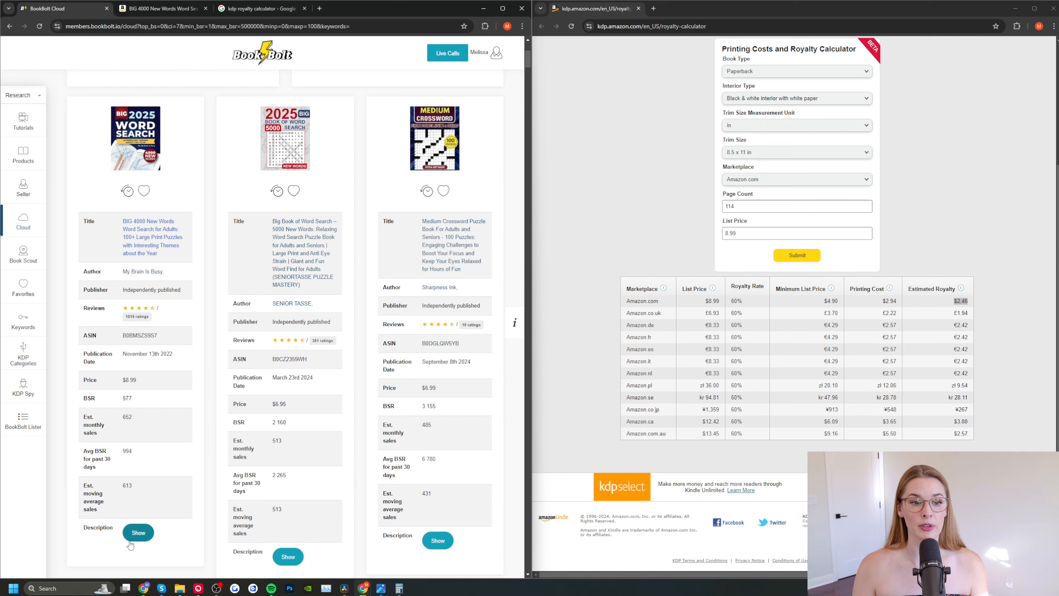
click(64, 587)
click(65, 306)
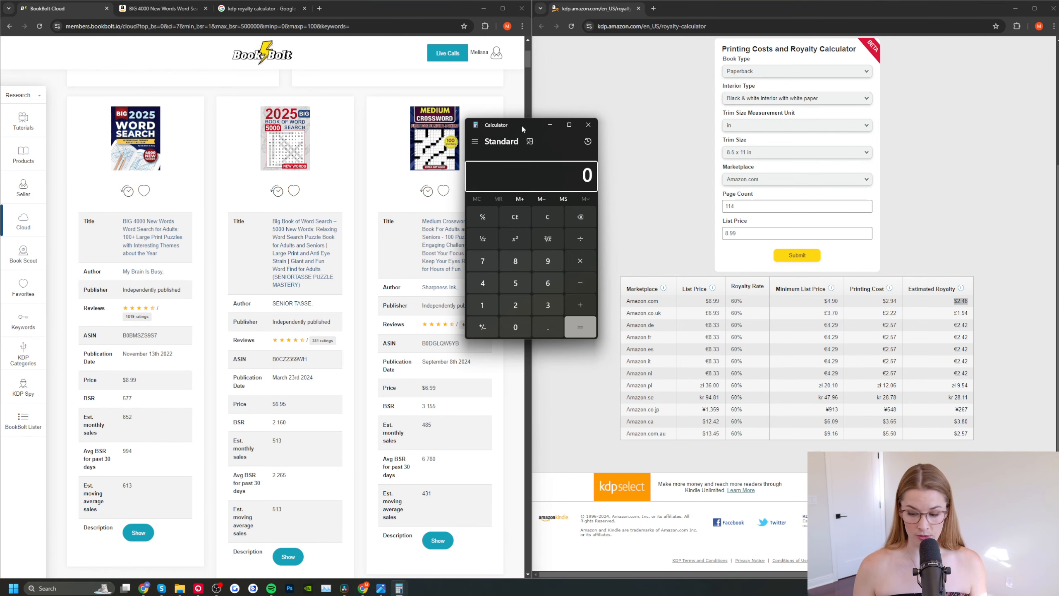
text(652*)
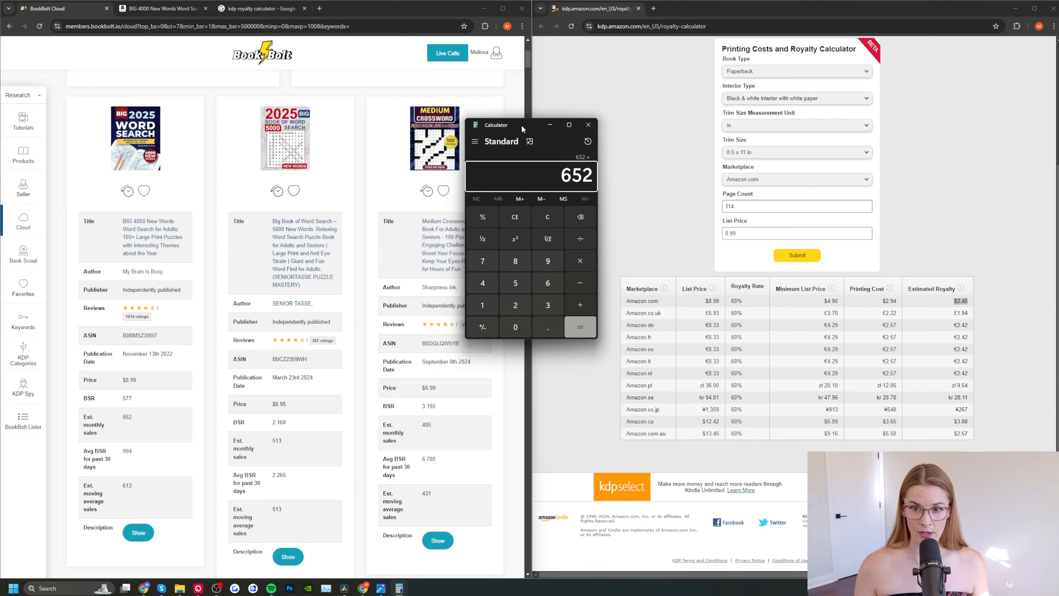
text(2.46)
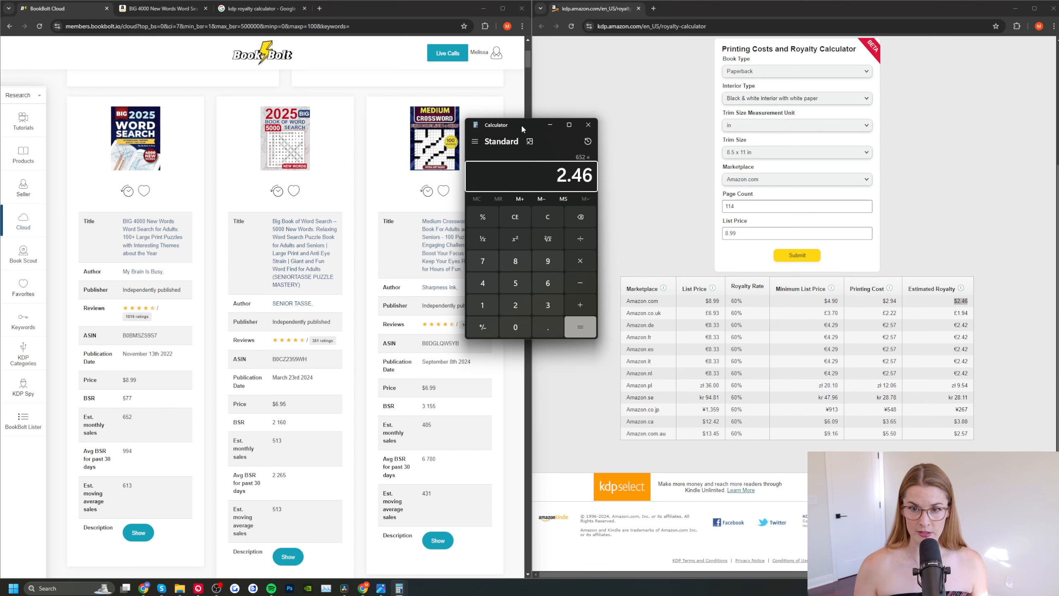
key(Return)
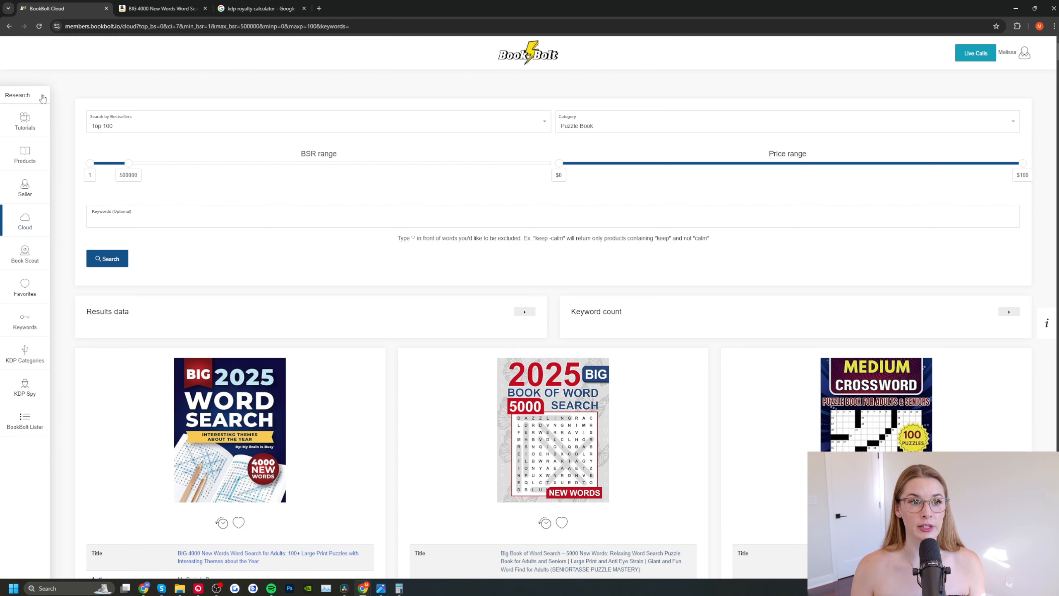
Step: Switch from the research tools to the Create tools and open Book Bolt Studio
click(43, 99)
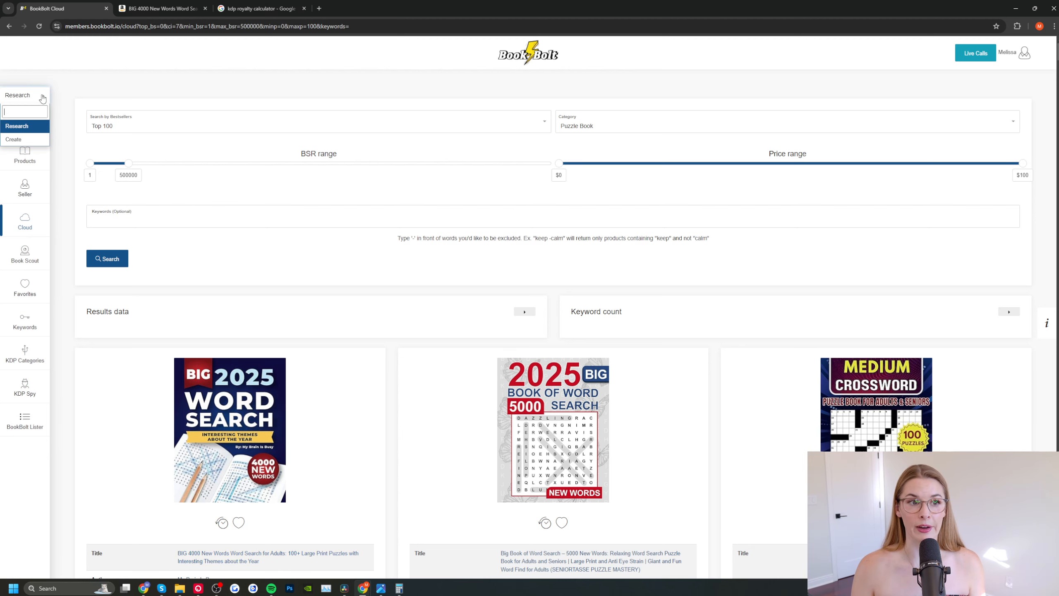
click(27, 141)
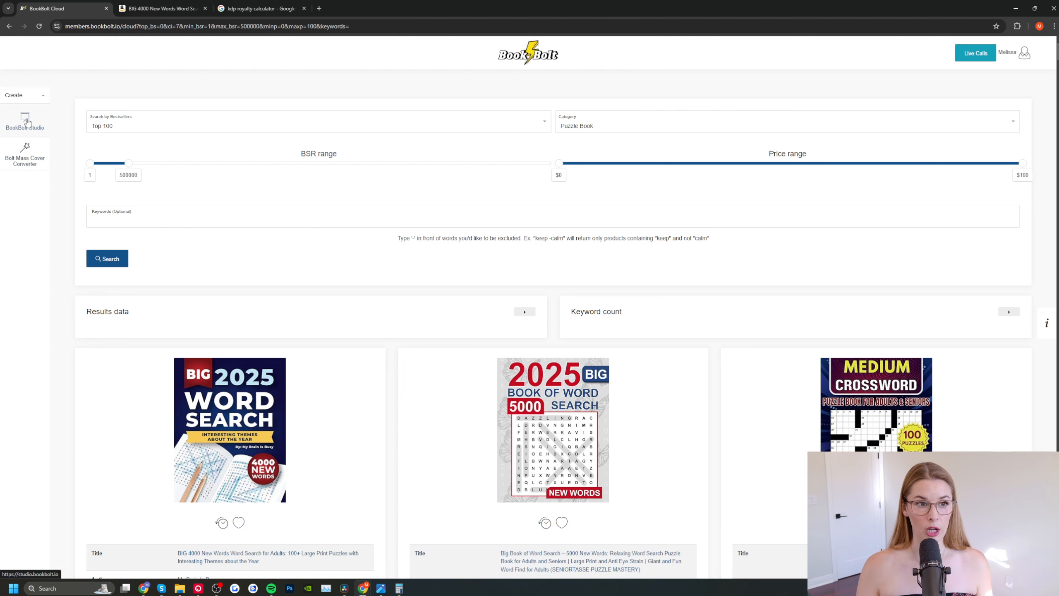
click(26, 121)
Step: Create a new custom project with a width and height of 500 pixels
click(16, 44)
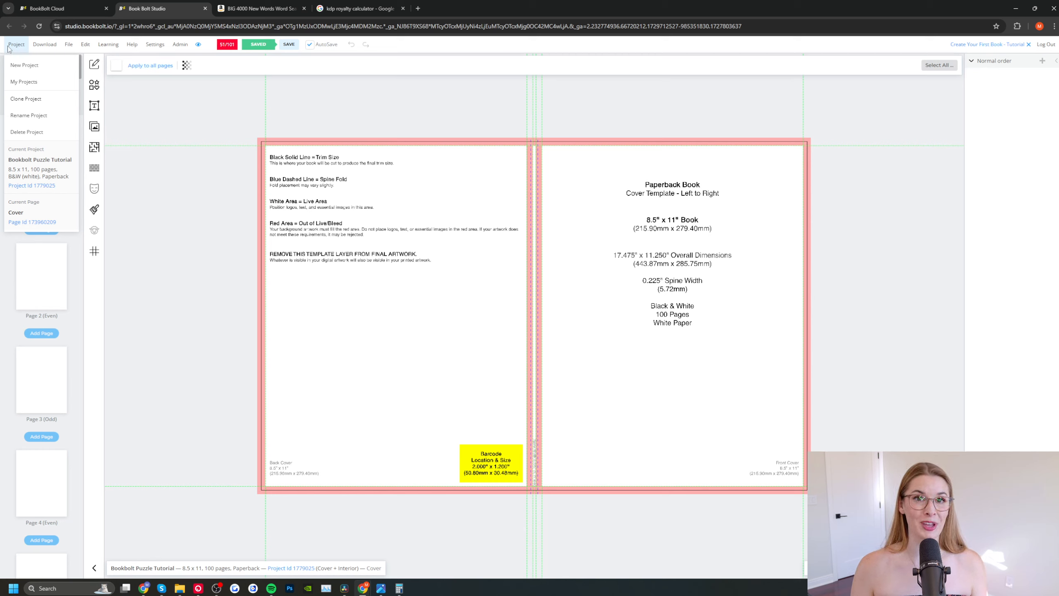
click(20, 66)
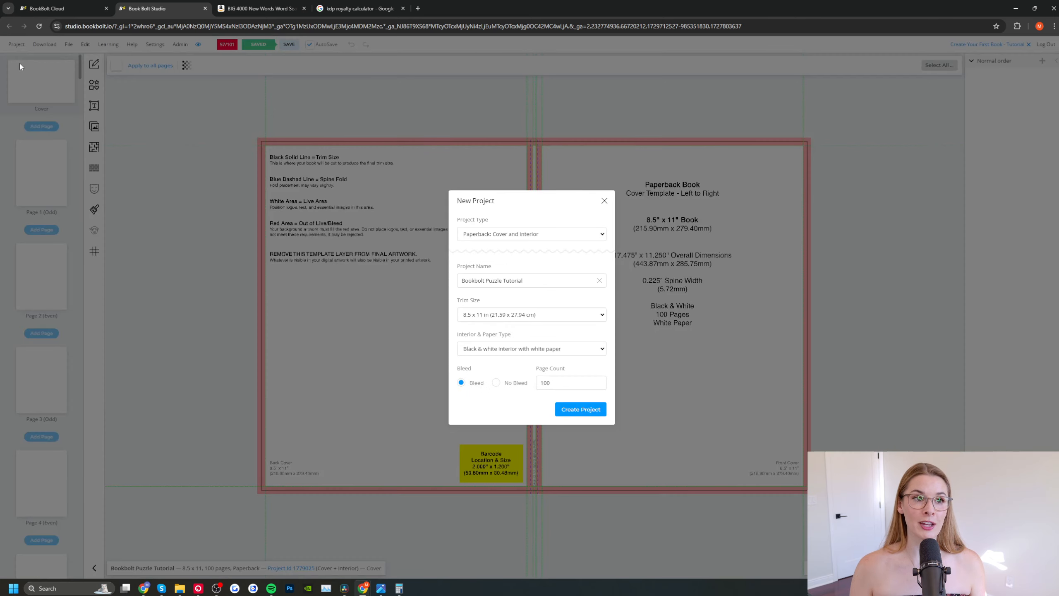
click(506, 235)
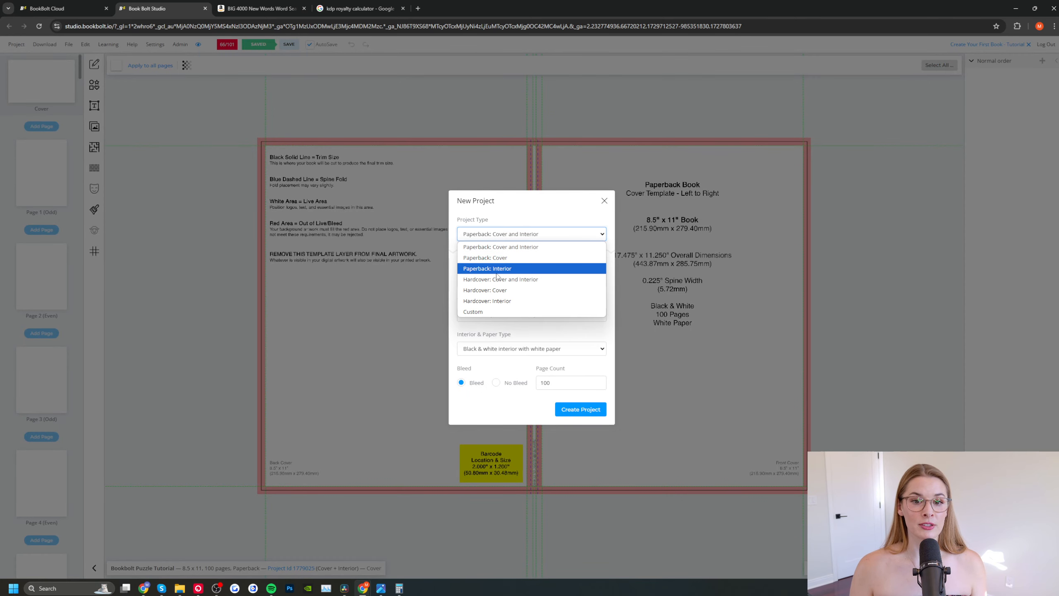
click(487, 313)
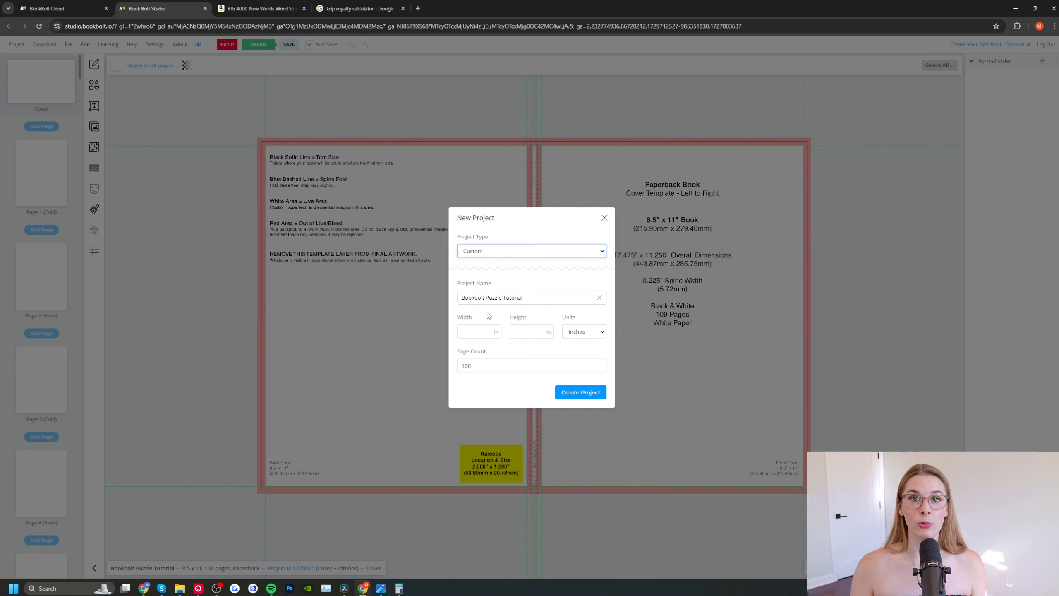
click(478, 332)
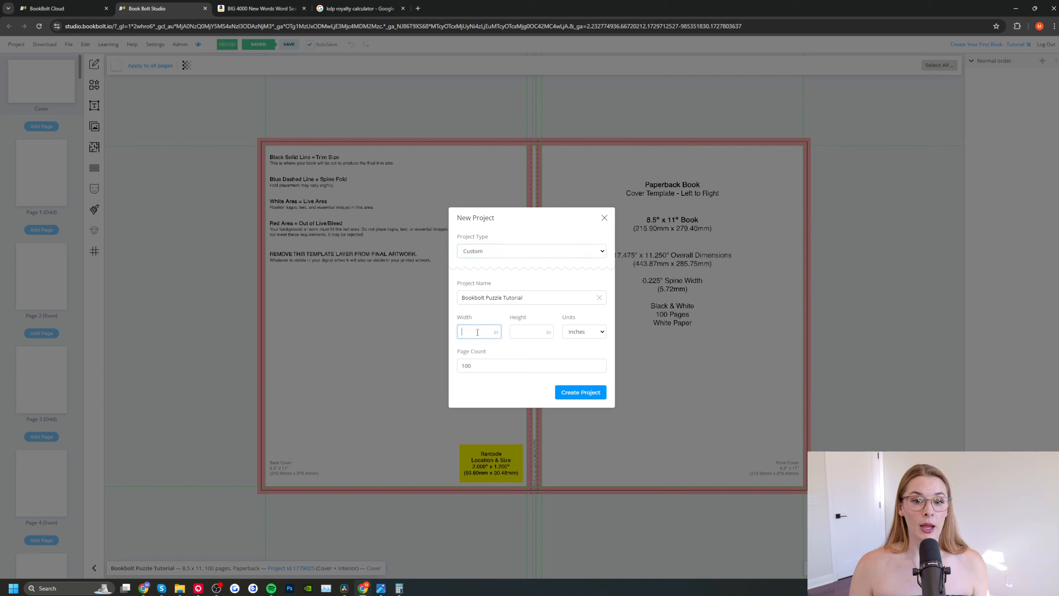
text(500)
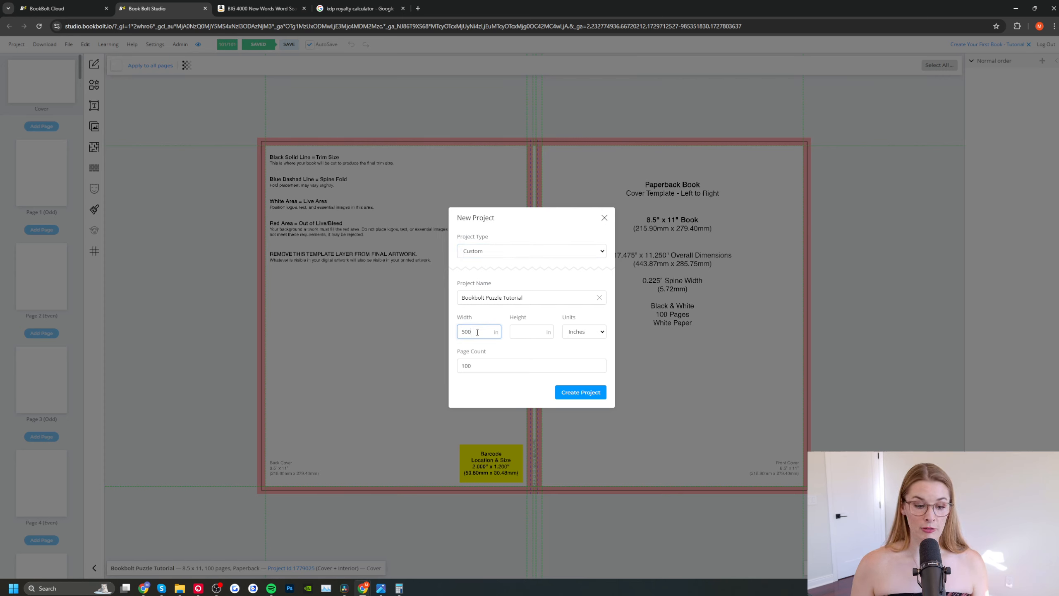
key(Tab)
text(500)
click(578, 332)
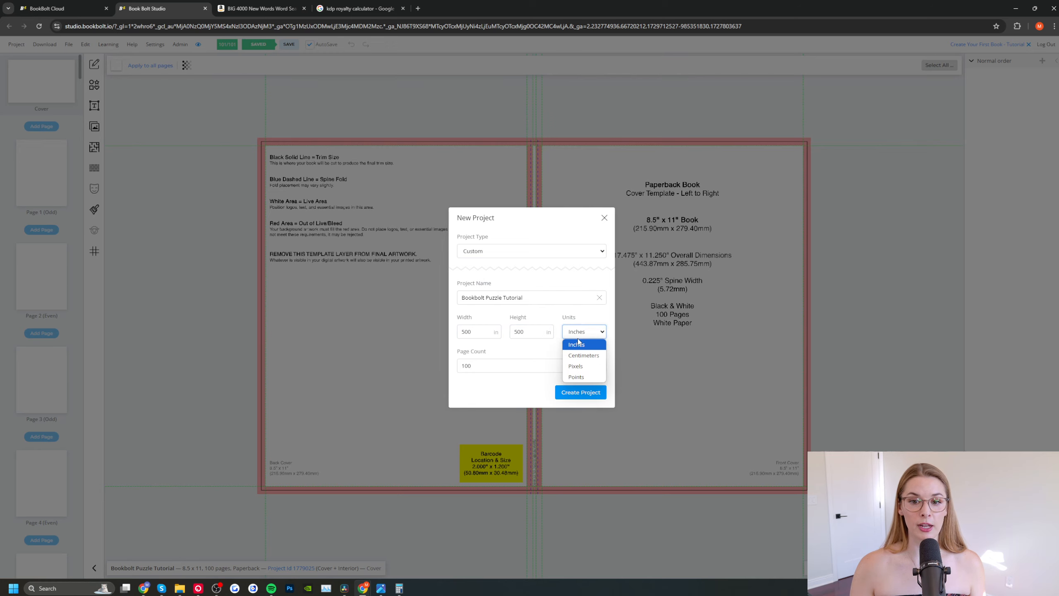
click(575, 366)
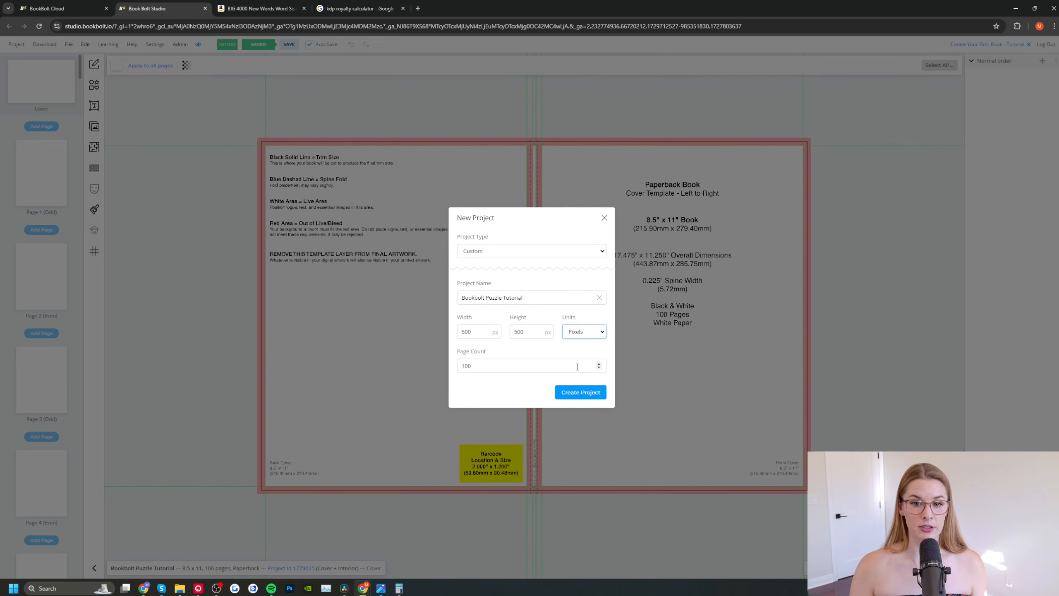
click(584, 392)
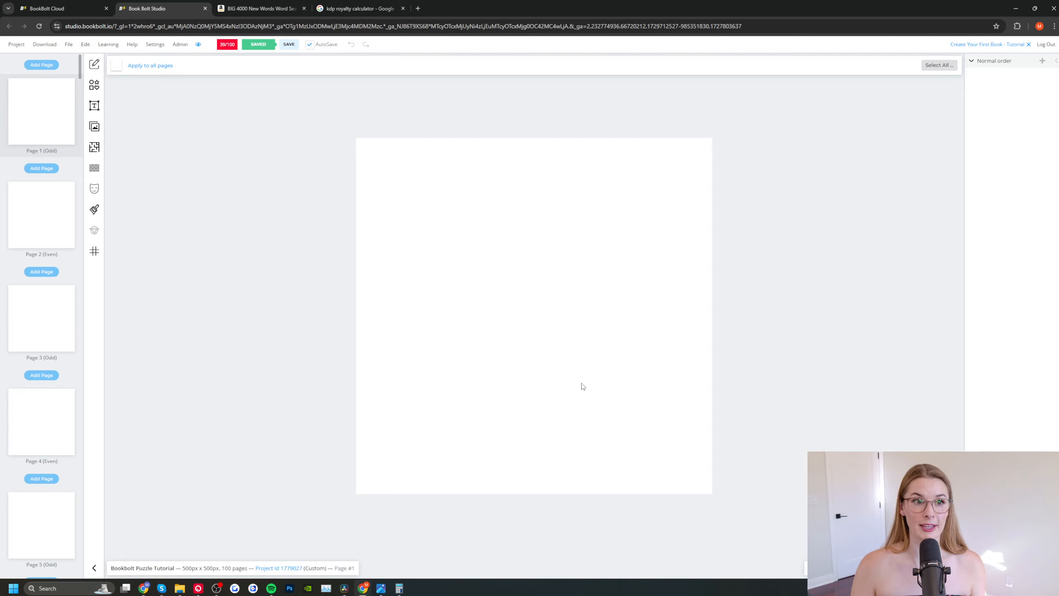
Step: Open the image library and search Pixabay for "star"
click(94, 128)
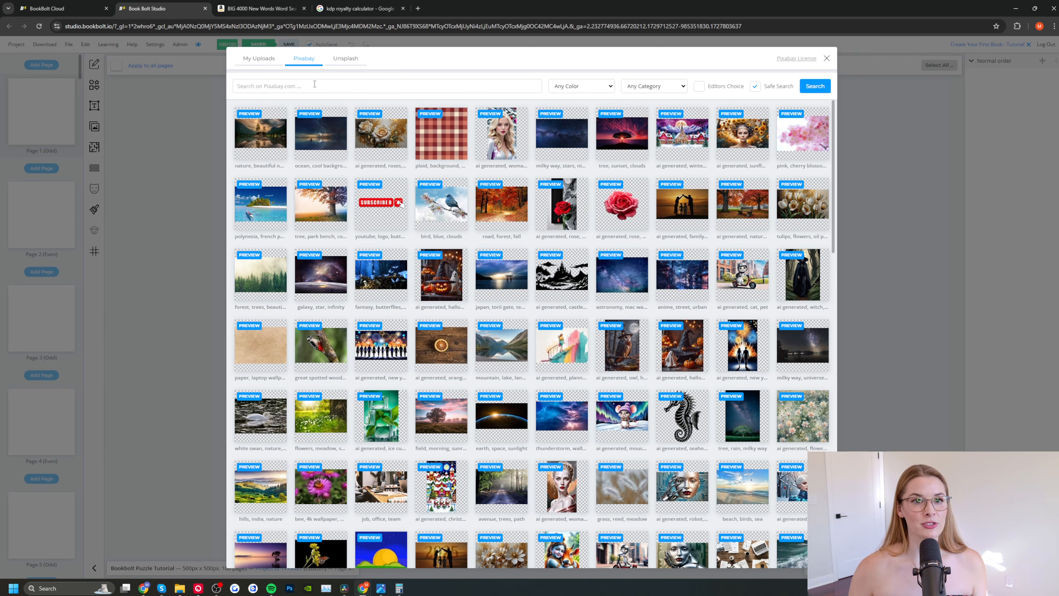
click(315, 84)
text(star)
key(Return)
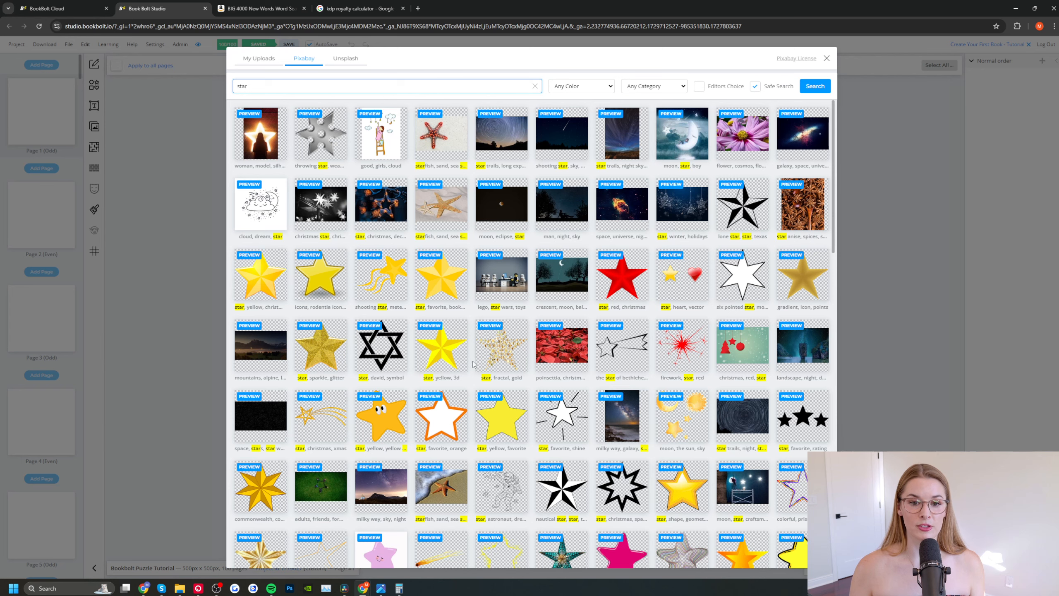
Step: Insert the plain yellow star with a thin black outline on page 1 and export the page to PNG
click(496, 420)
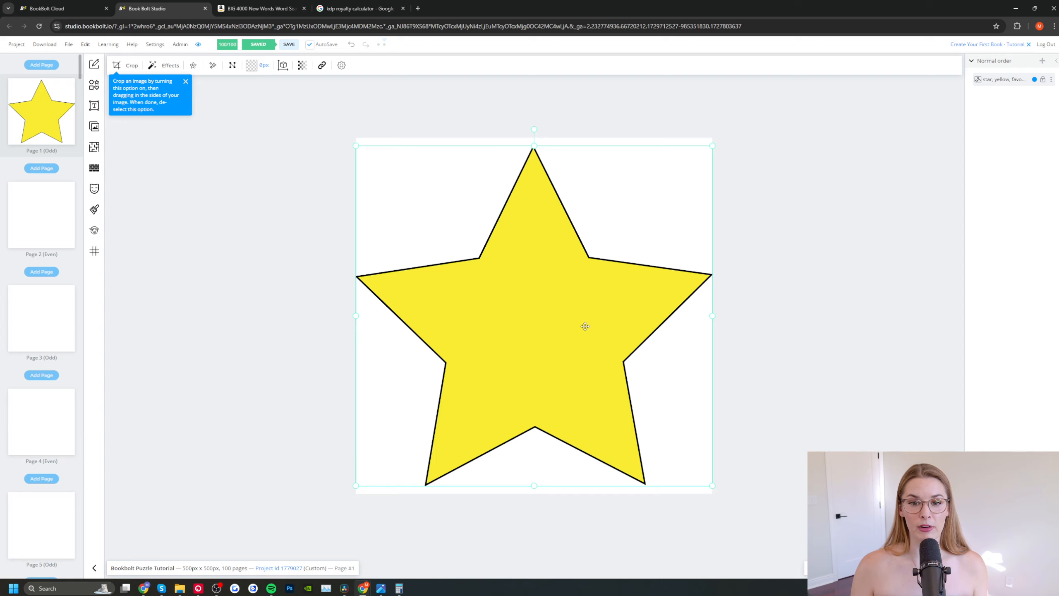
click(65, 44)
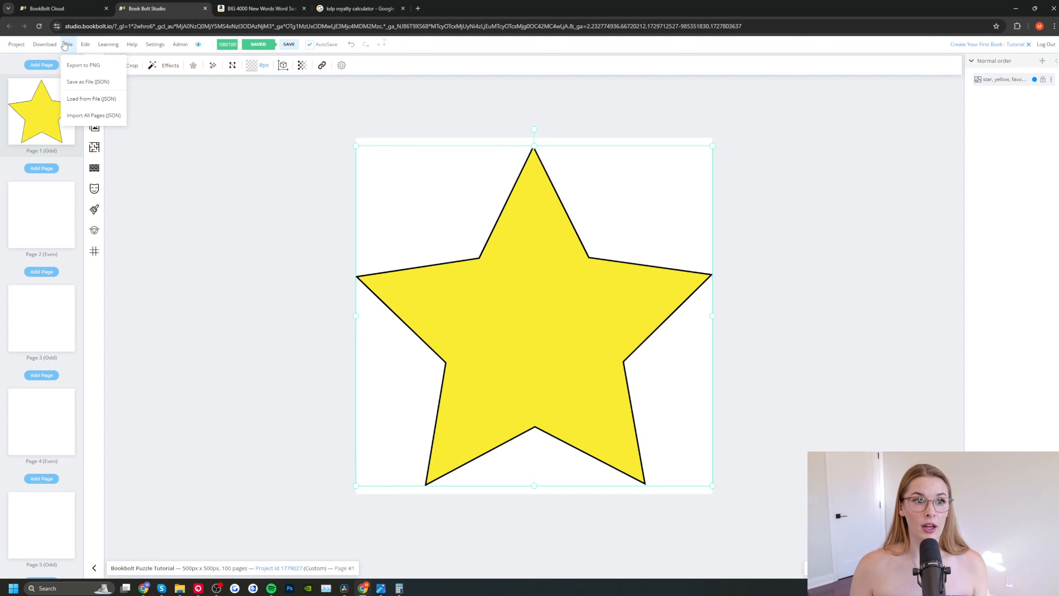
click(71, 68)
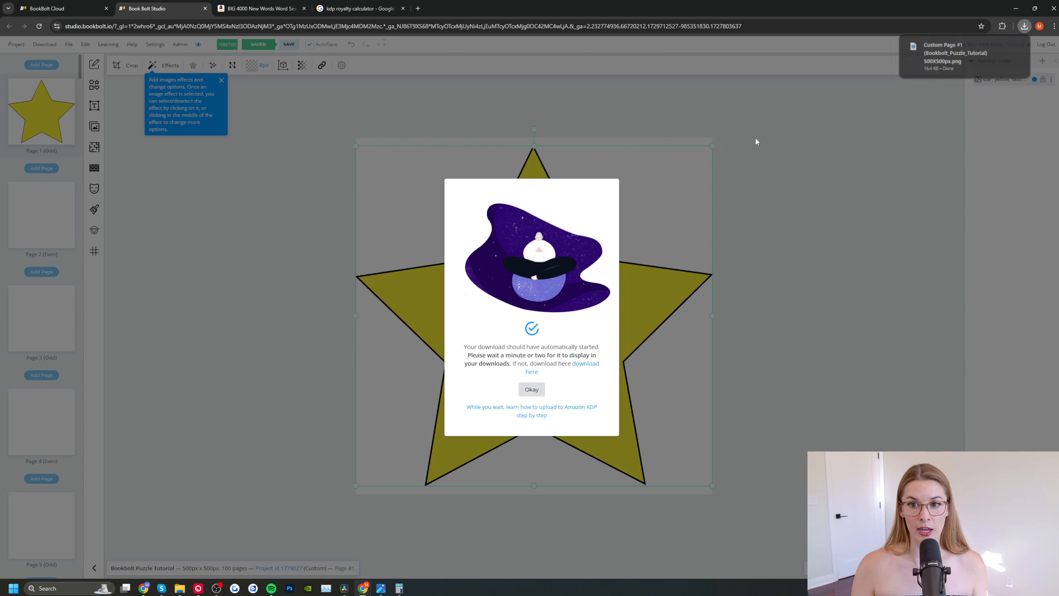
click(532, 389)
Step: Replace the star on page 1 with the Pixabay image of a yellow star on a blue flag
click(540, 298)
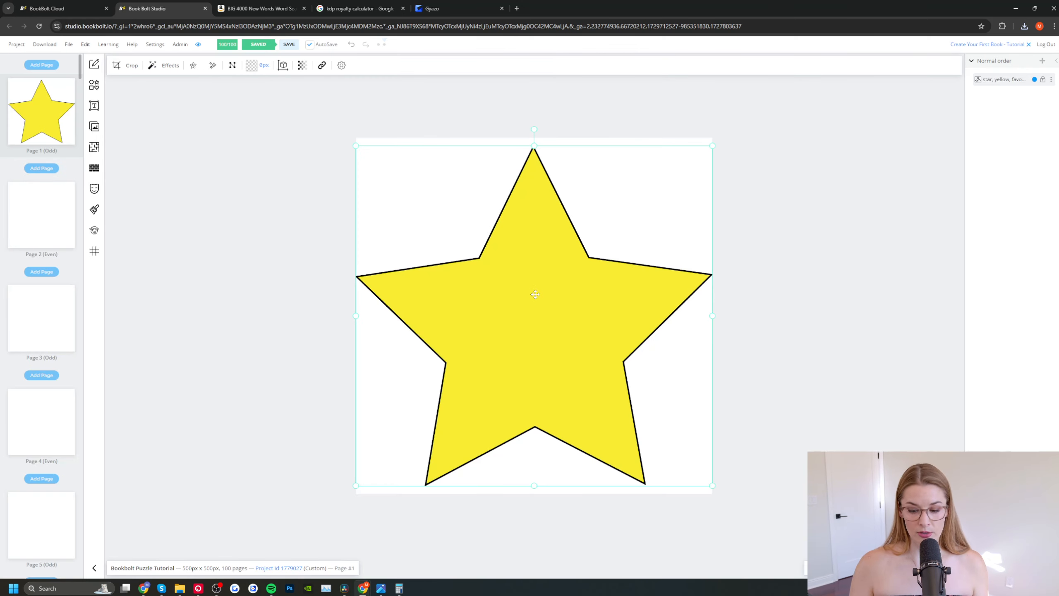
key(Delete)
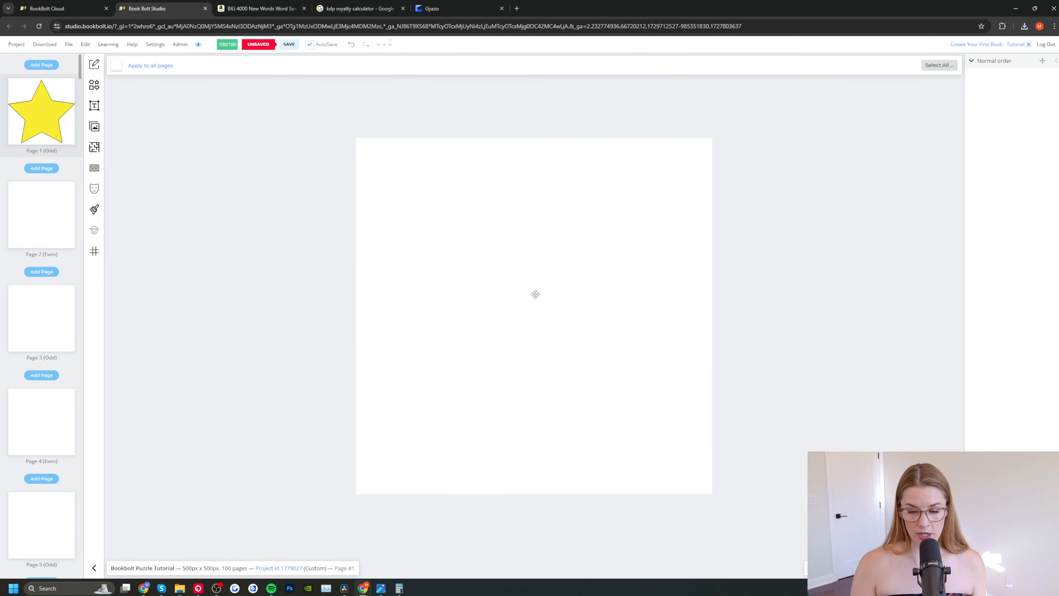
click(95, 126)
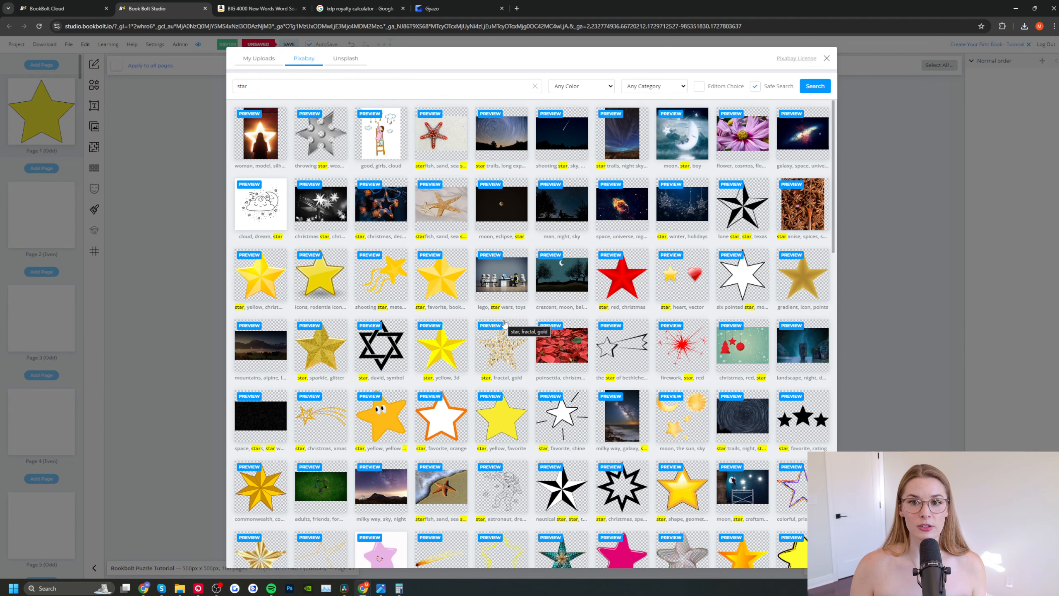
scroll(747, 315, down, 10)
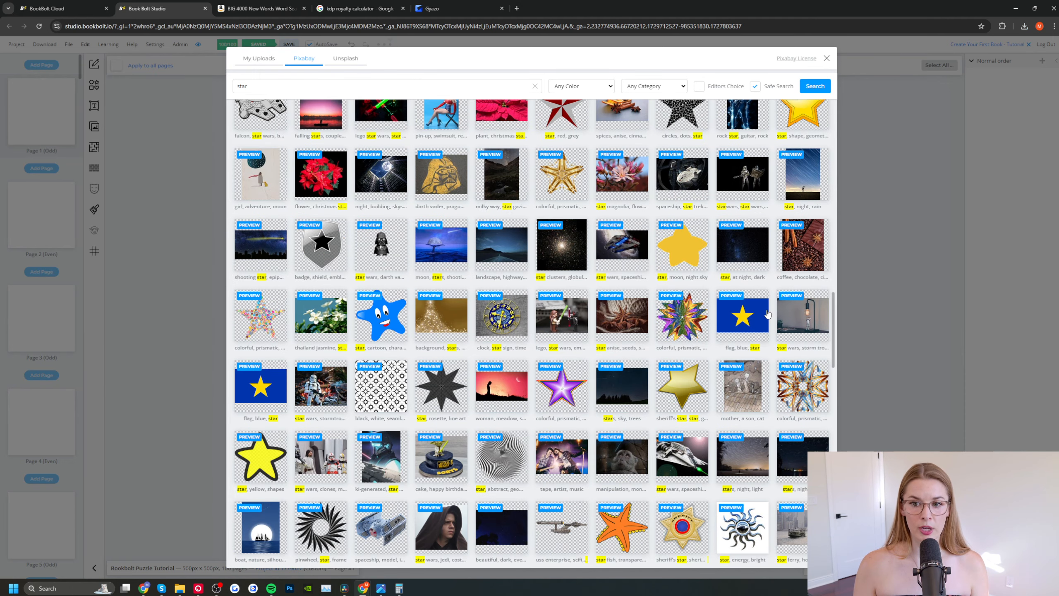
click(749, 321)
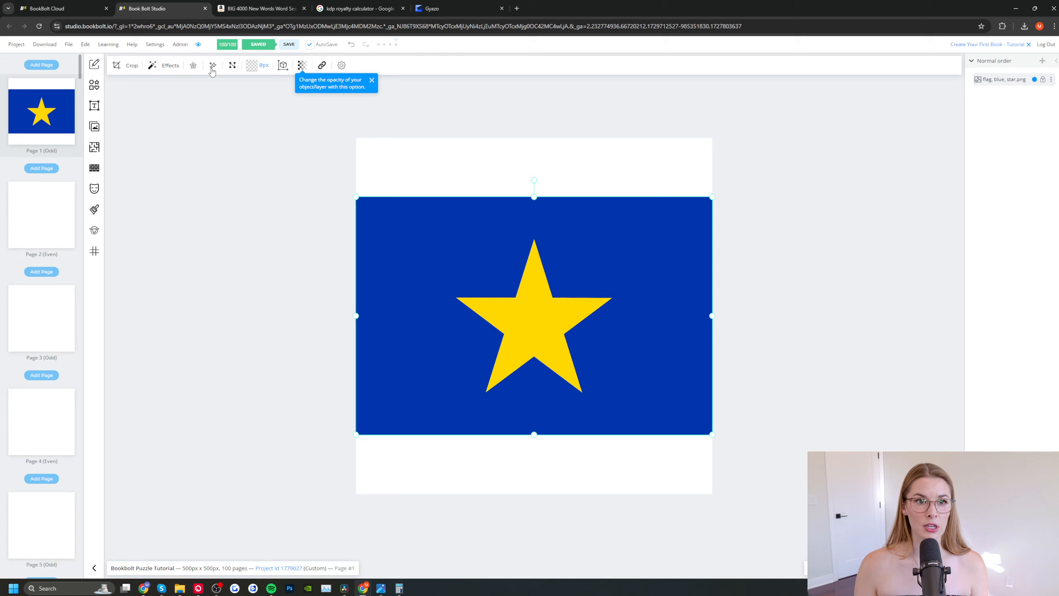
Step: Remove the blue background from the flag image and open the file export options
click(213, 67)
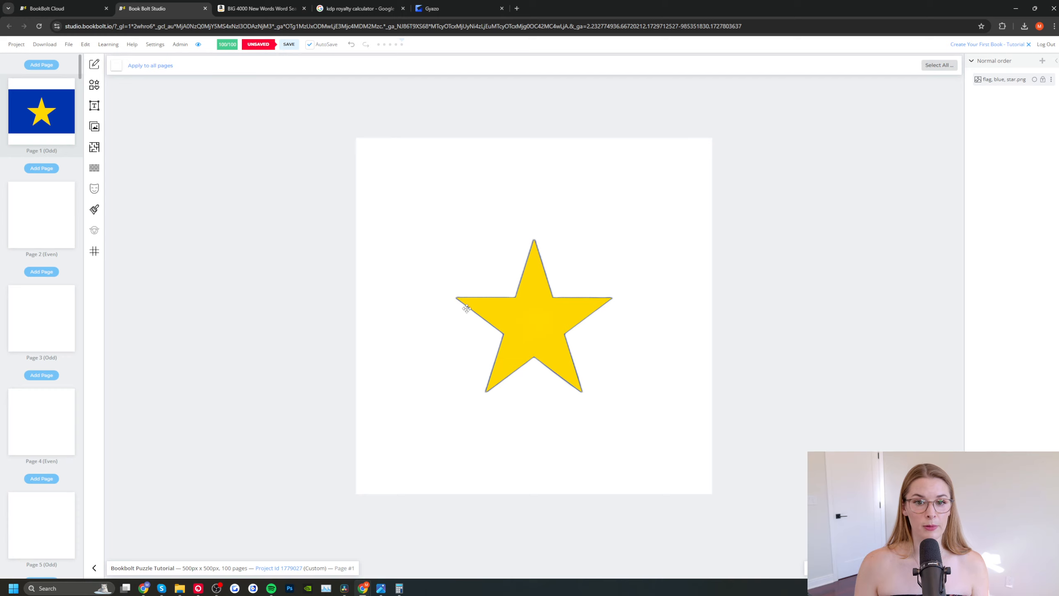
click(69, 44)
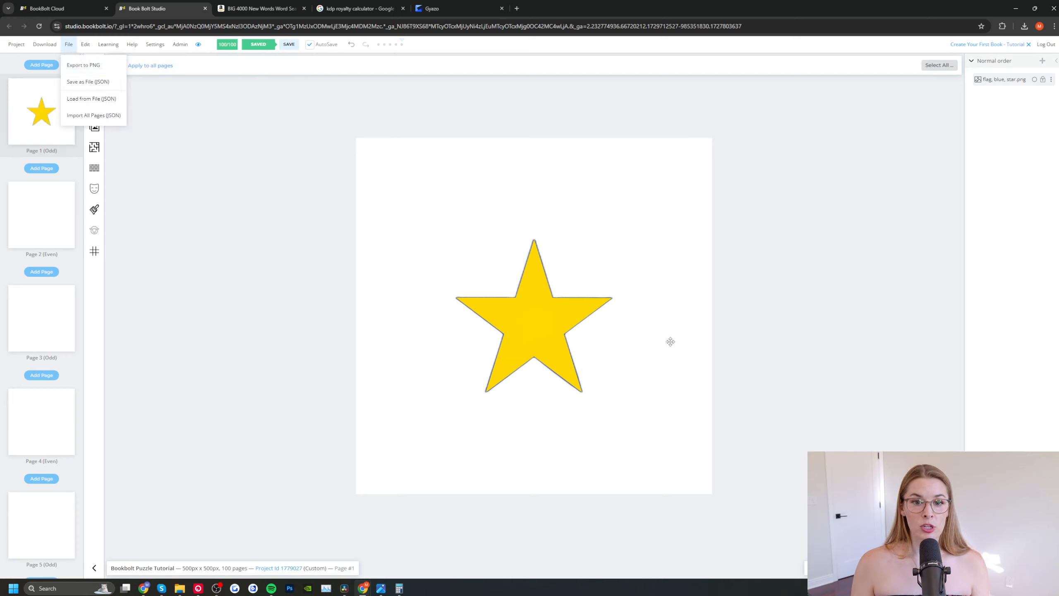
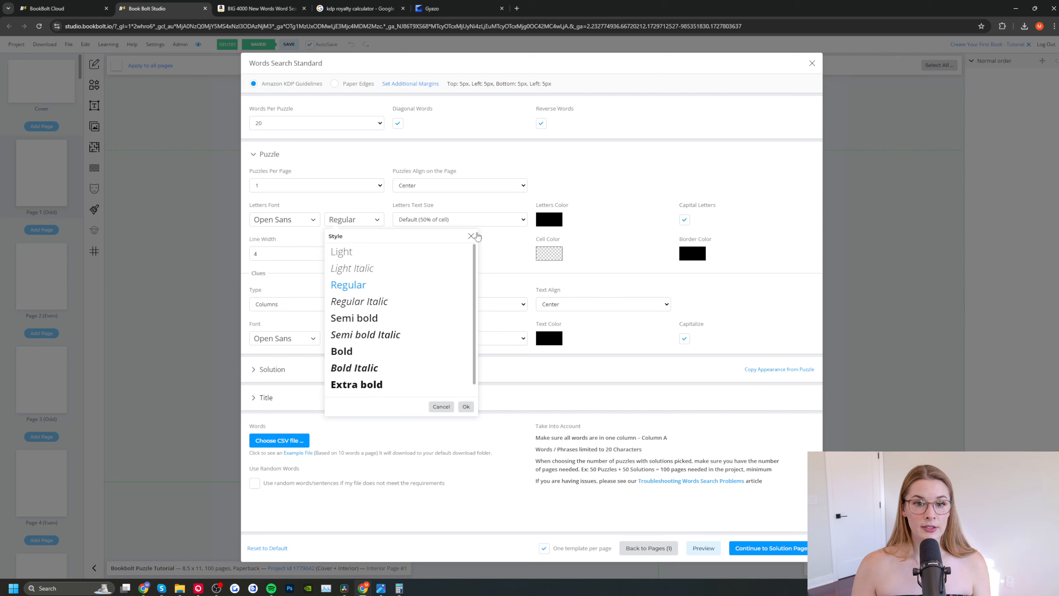
Step: Expand the word search's Solution settings and place the solutions after all puzzle pages
click(471, 237)
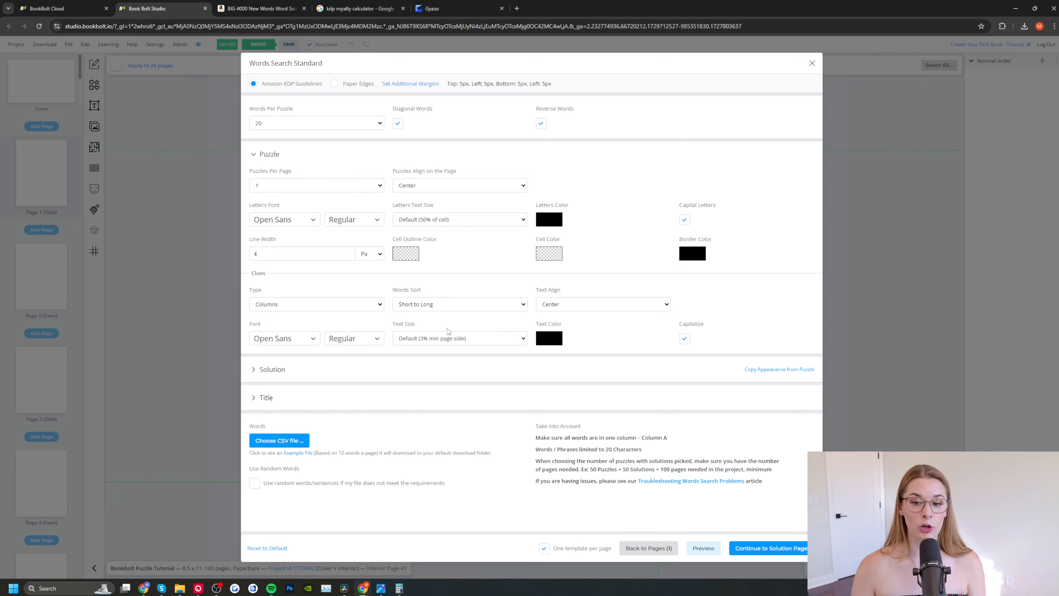
click(256, 369)
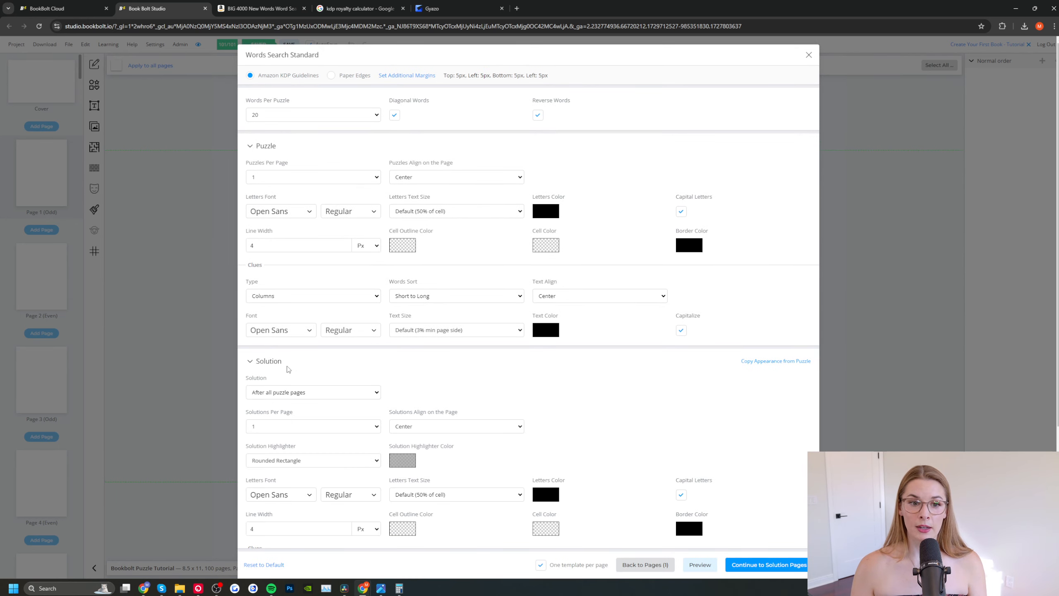
scroll(290, 370, down, 5)
click(375, 190)
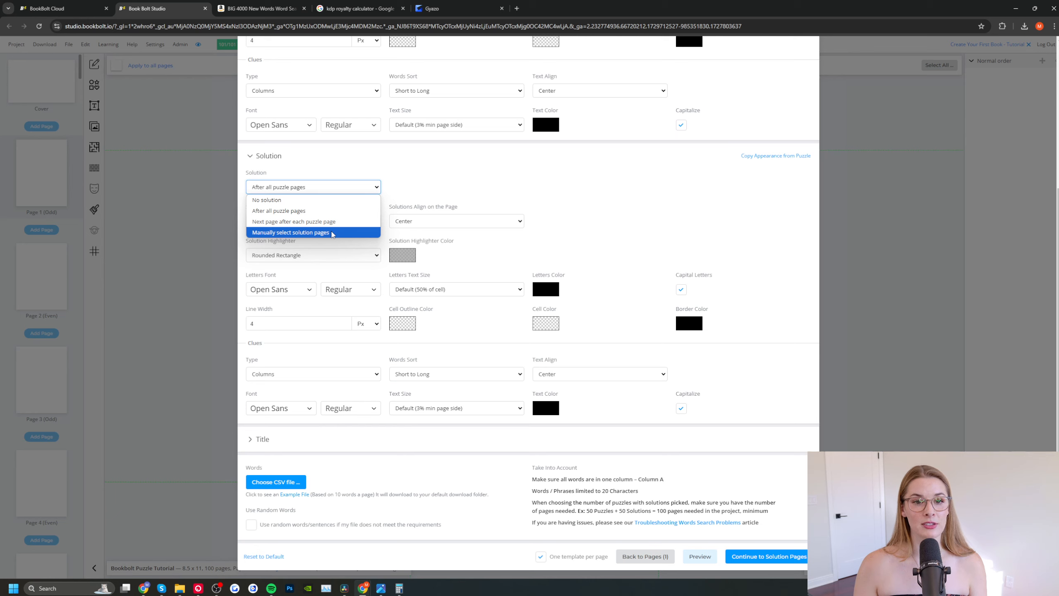
click(320, 212)
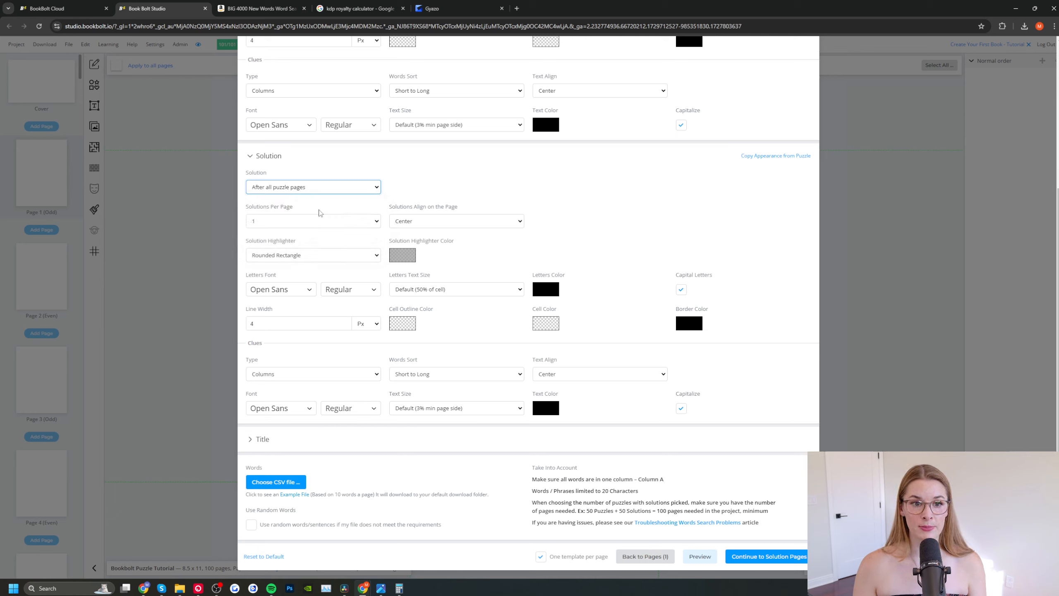
key(Tab)
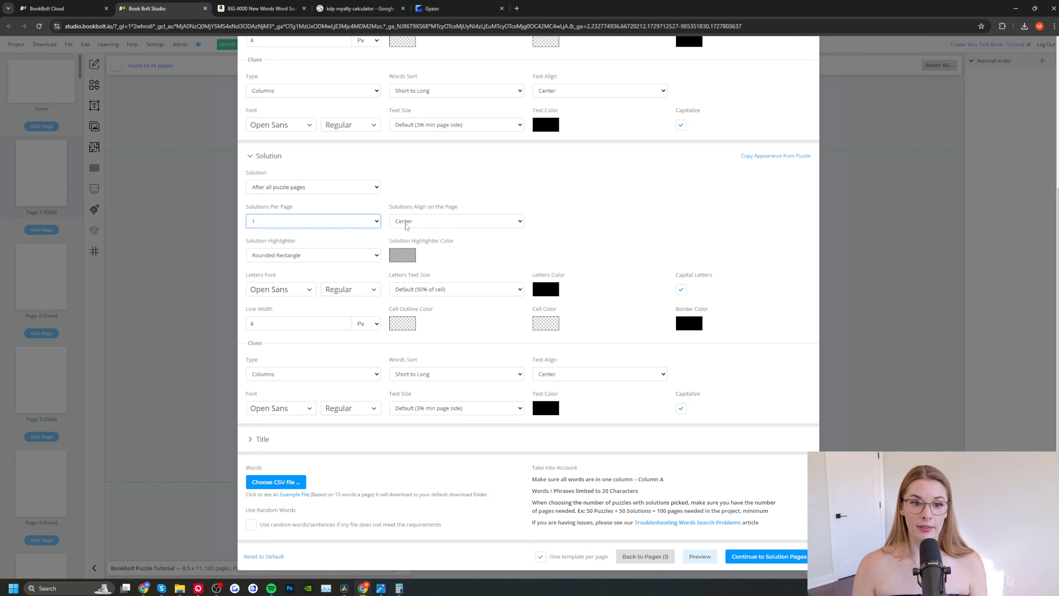
Step: Expand the Title settings of the word search and download the example word list file
click(253, 439)
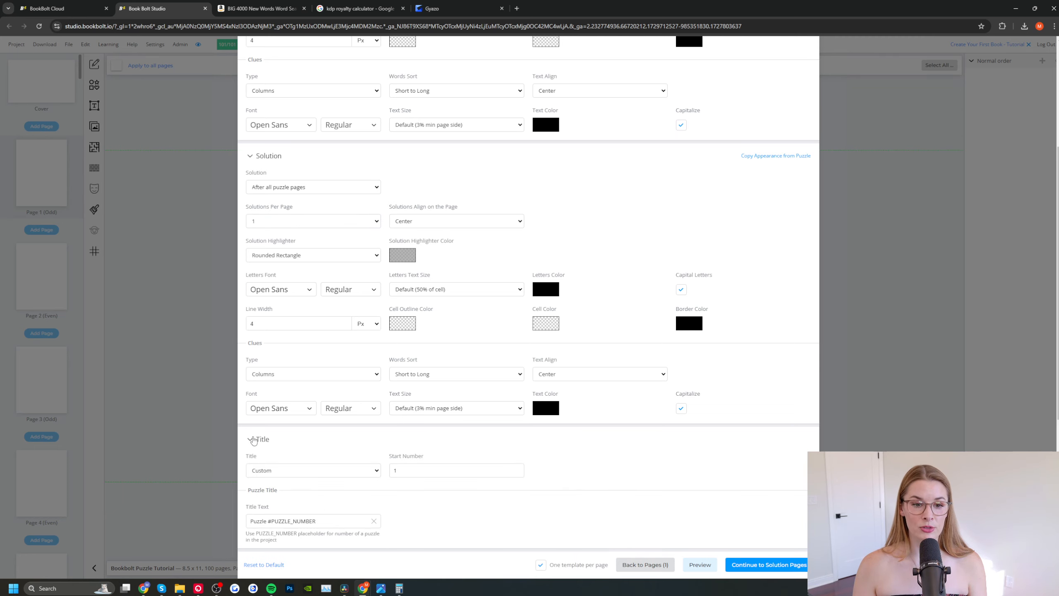
scroll(259, 434, down, 5)
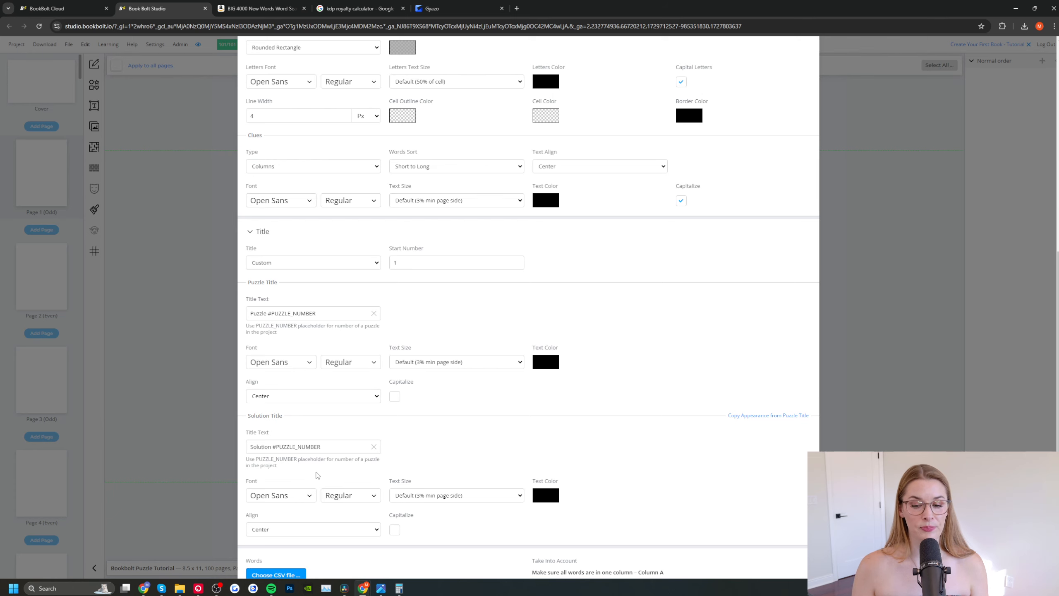
scroll(315, 475, down, 2)
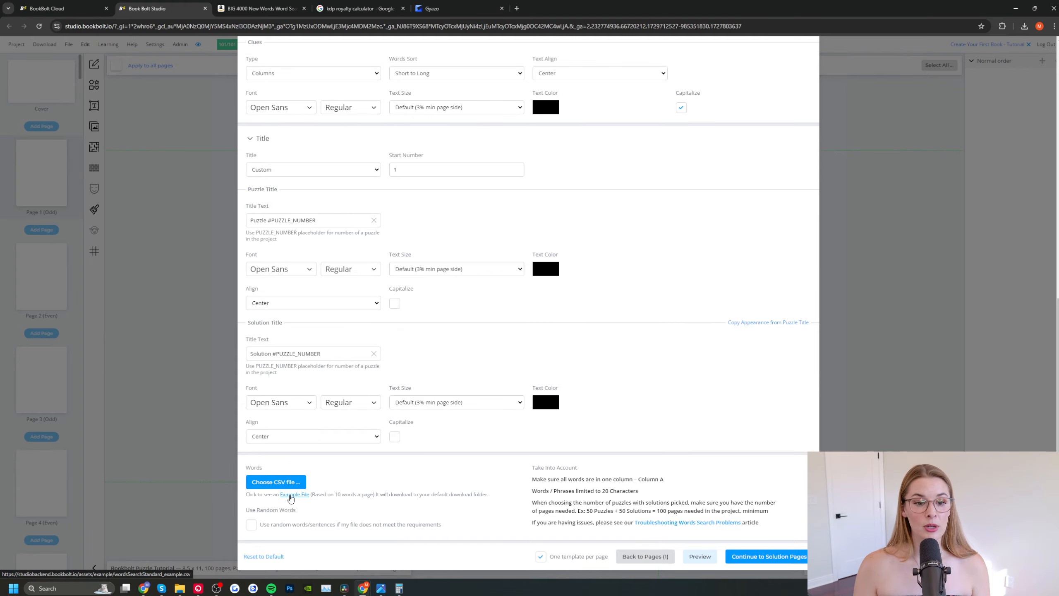
click(290, 495)
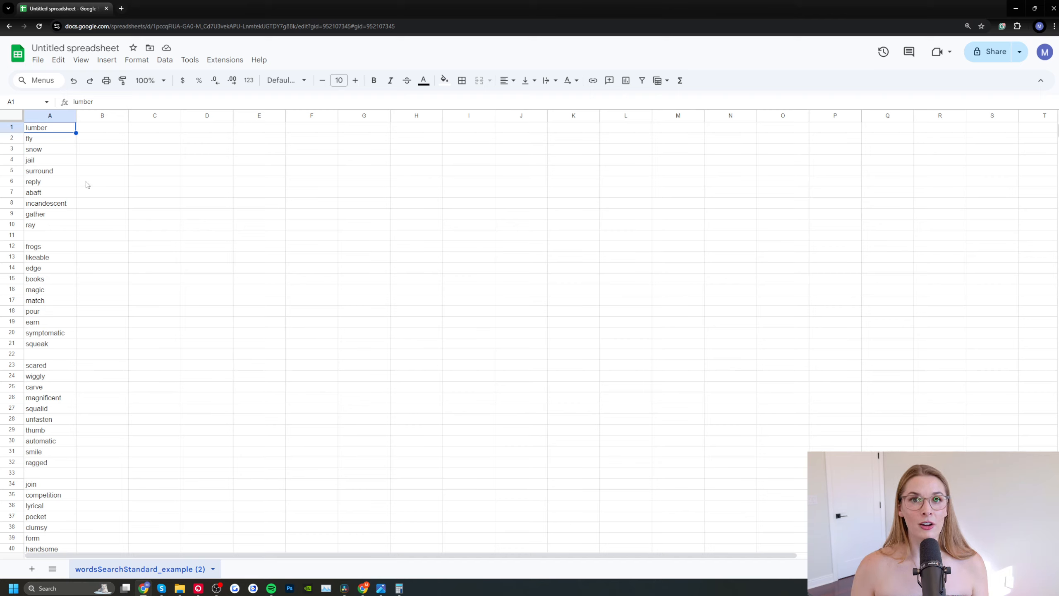
Step: Copy the 300-word list from ChatGPT and paste it over column A of the Google Sheets word list, starting at A1
click(121, 9)
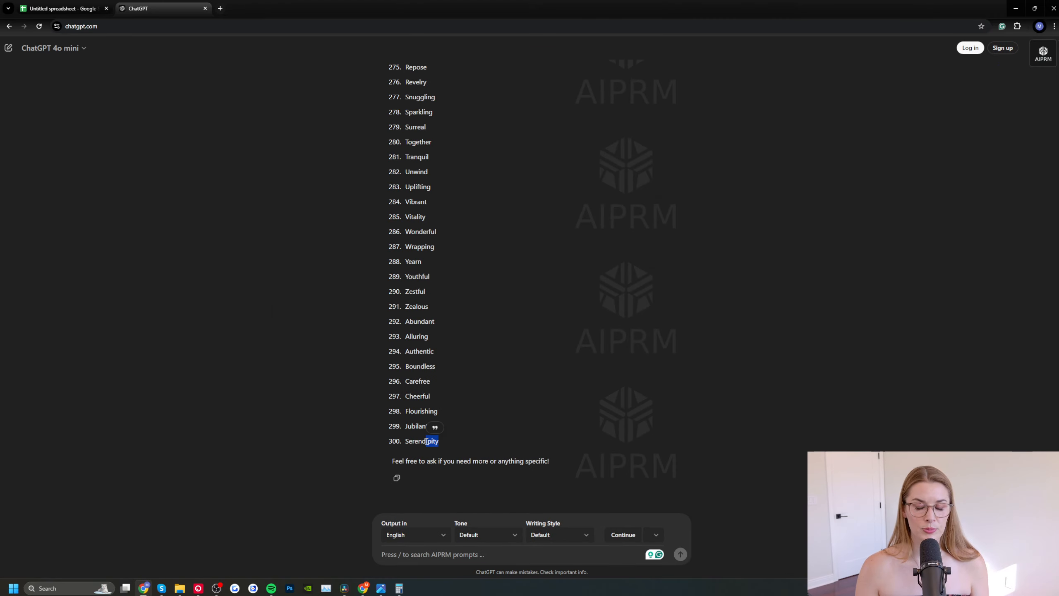
drag(445, 439, 427, 67)
click(63, 8)
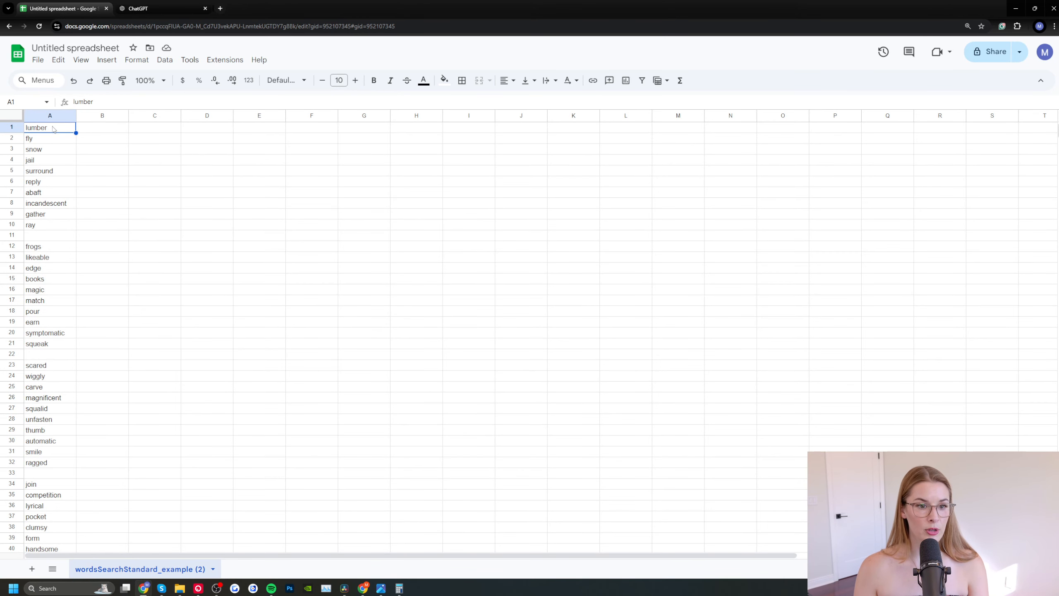
text(Advent Angel Bauble Bliss Carol Cheer Chime Cocoa Cookie Cozy Decor Elf Feast Gift Glee Glow Holiday Jingle Joy Light Manger Merry Mittens Nativity Ornament Pine Reindeer Ribbon Santa Sleigh Snow Snowman Star Stocking Tinsel Tree Twinkle Wish Wreath Zest)
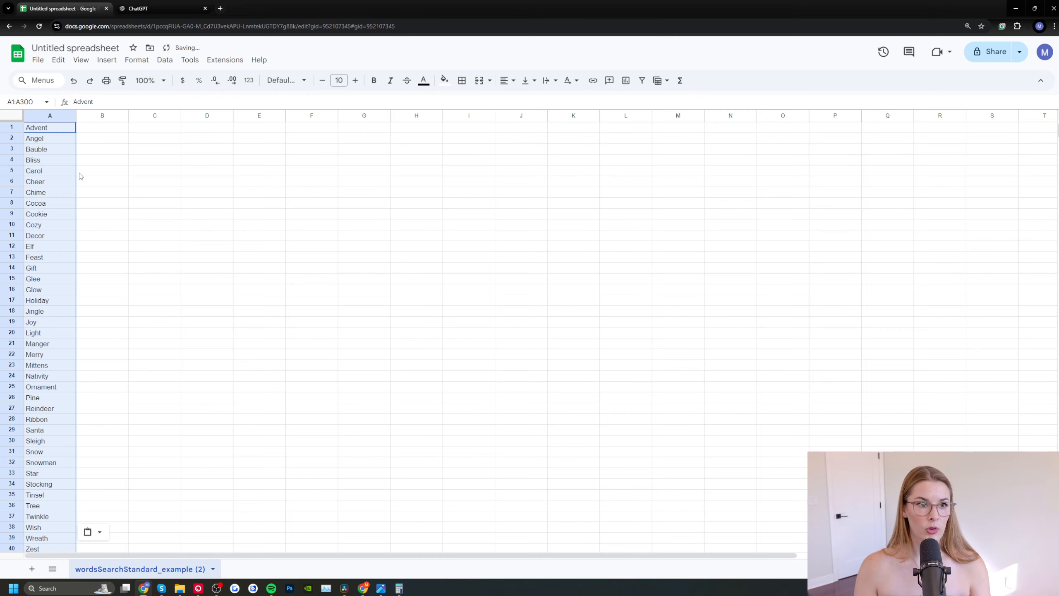
Step: Rename the spreadsheet as "christmas keywords" and download it as a CSV file
click(86, 279)
scroll(79, 313, down, 20)
click(44, 48)
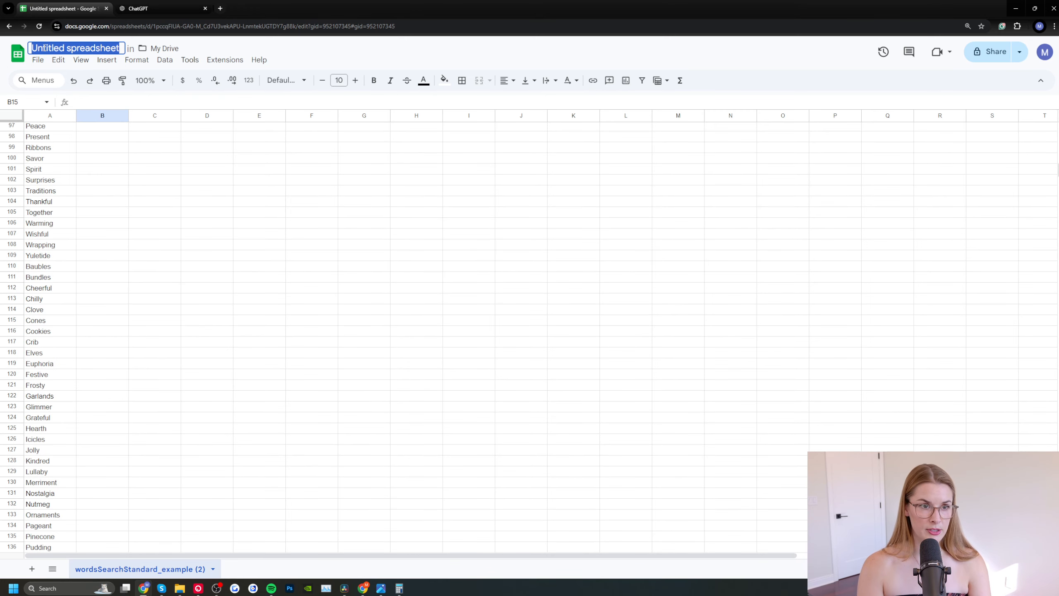
text(christmas keywords)
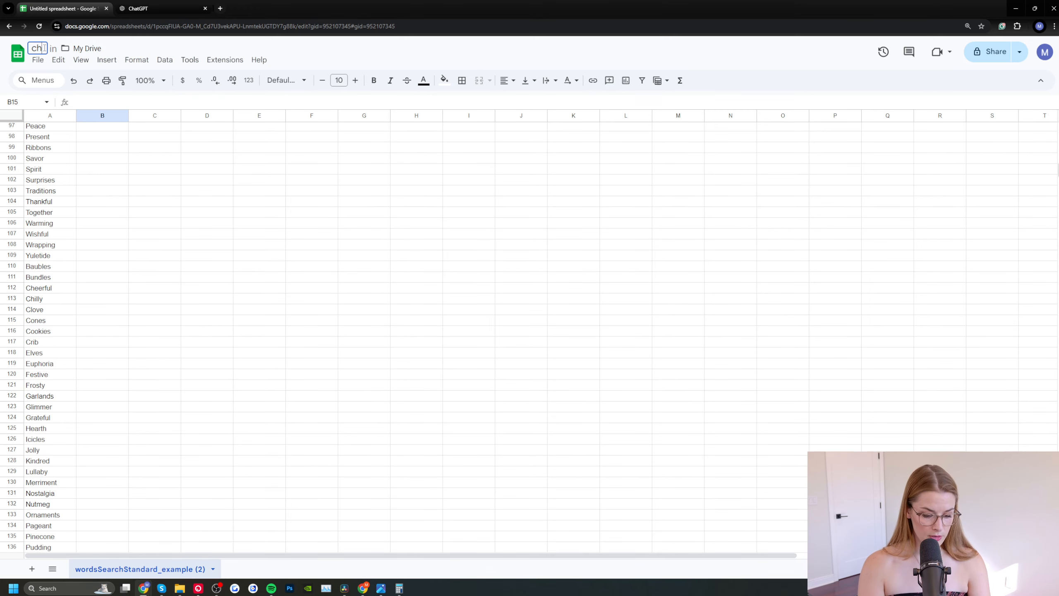
click(38, 60)
mouse_move(65, 186)
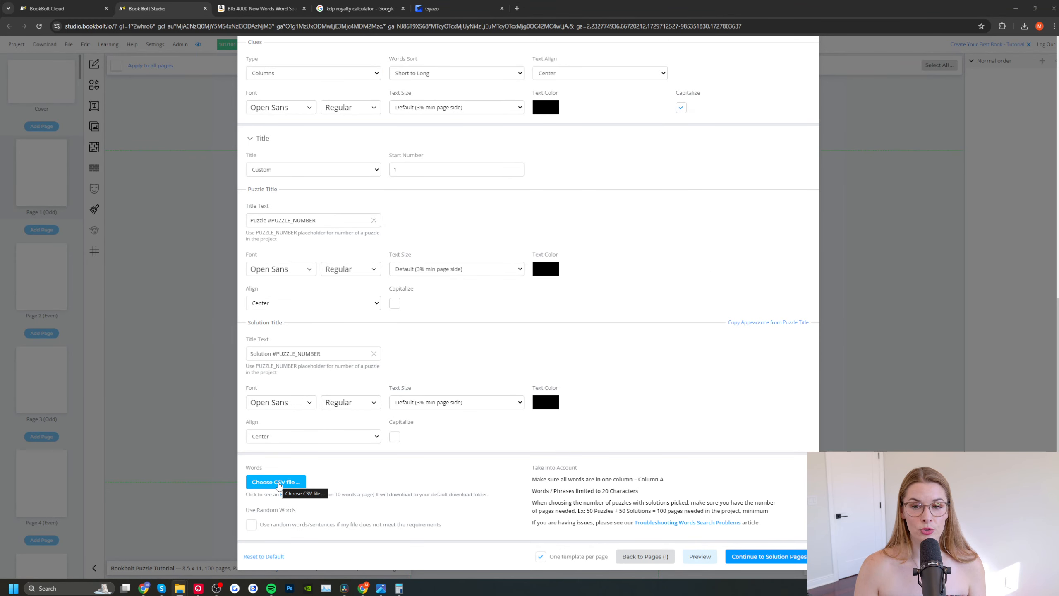
Step: Load the christmas keywords CSV into the word search in Book Bolt Studio and generate the puzzle with its solution on page 2
click(278, 483)
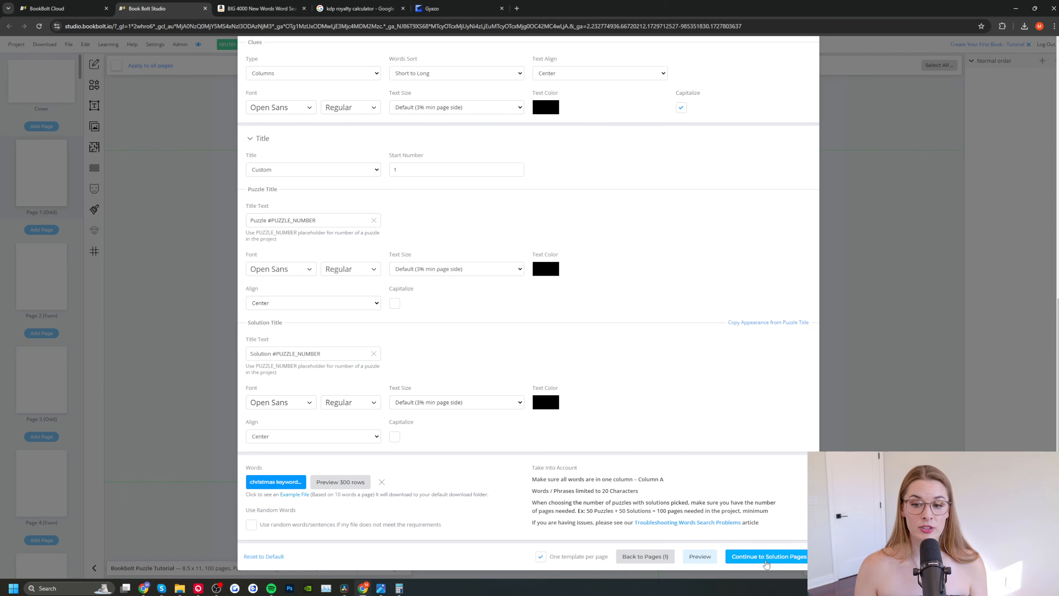
click(766, 561)
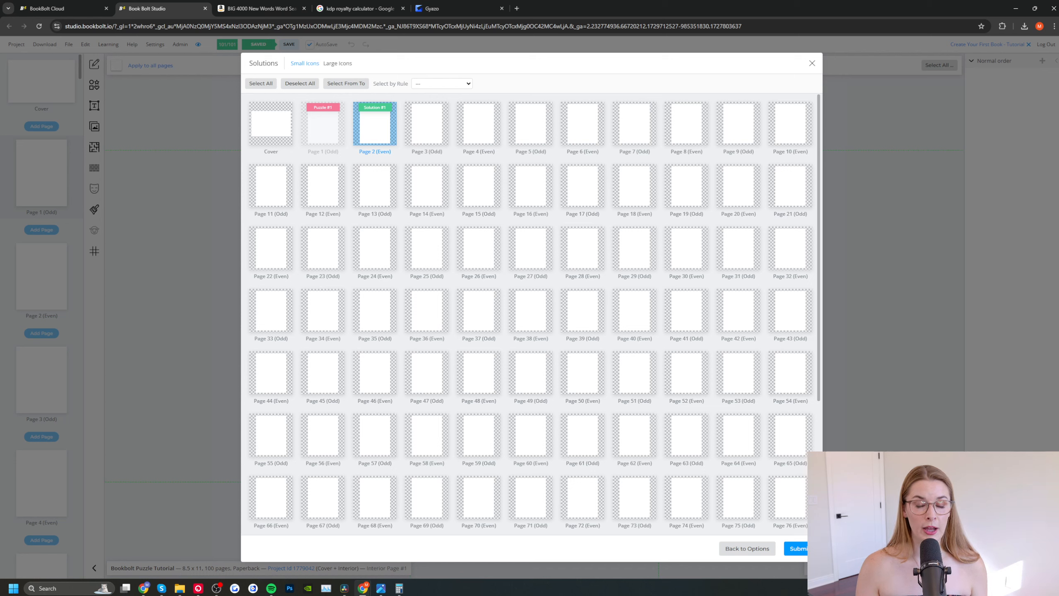
click(372, 125)
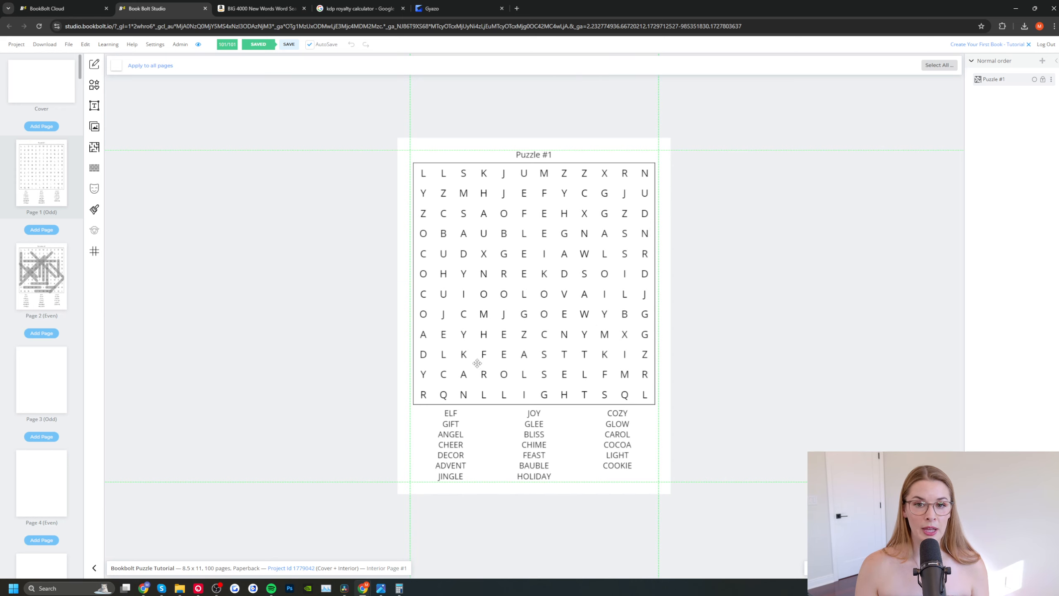
Step: Open the contents of the page 2 solution for editing and switch its title's text size unit to points
click(53, 274)
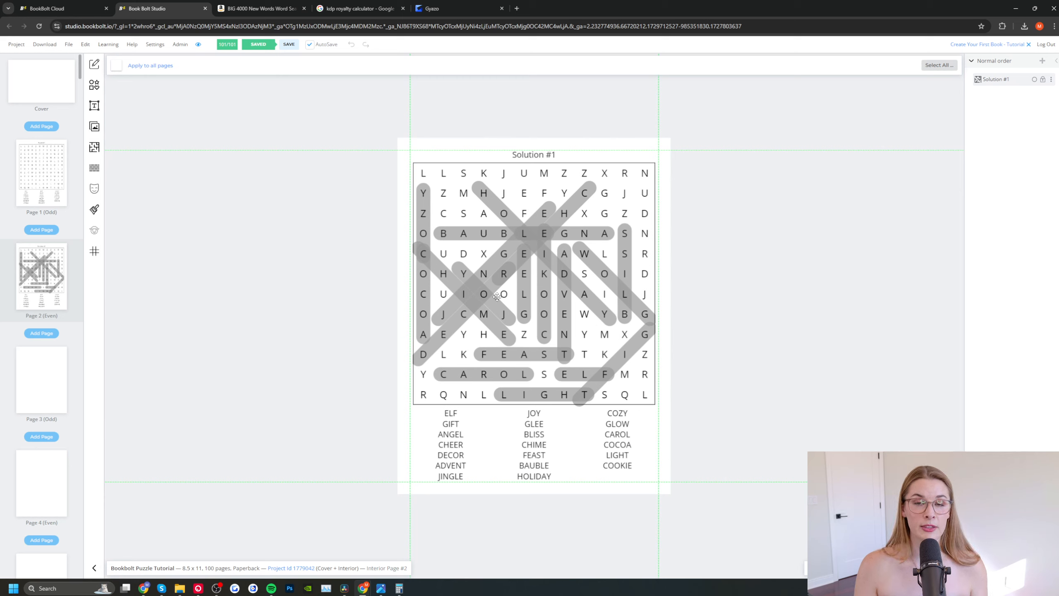
right_click(539, 207)
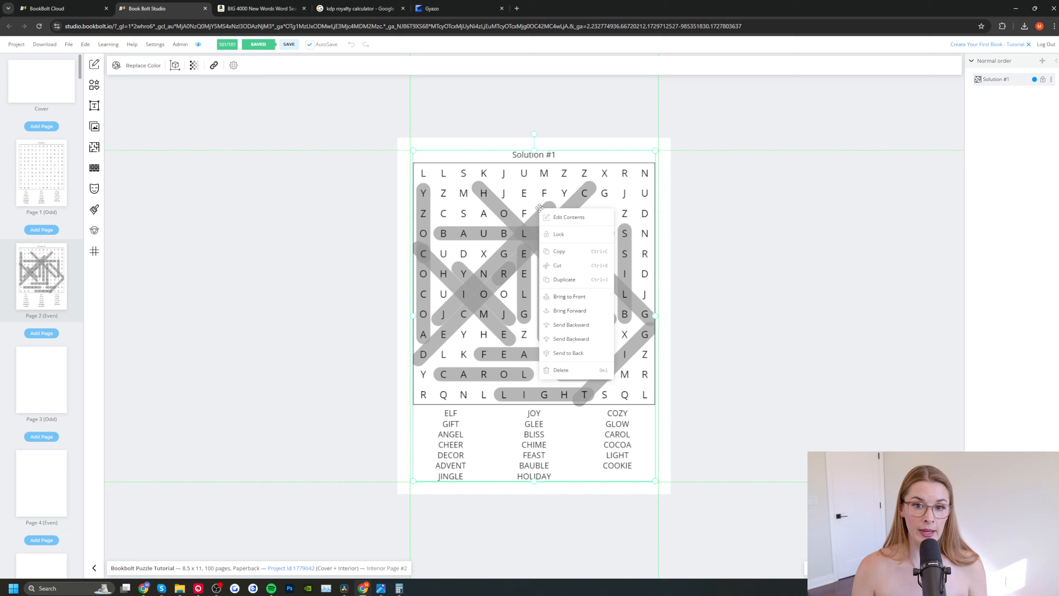
click(563, 218)
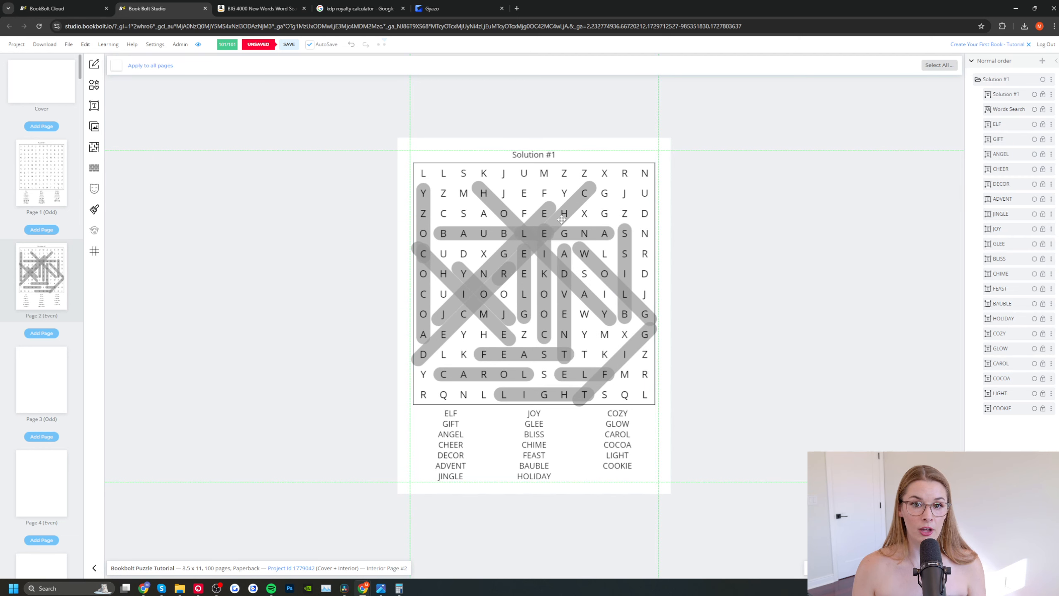
click(534, 154)
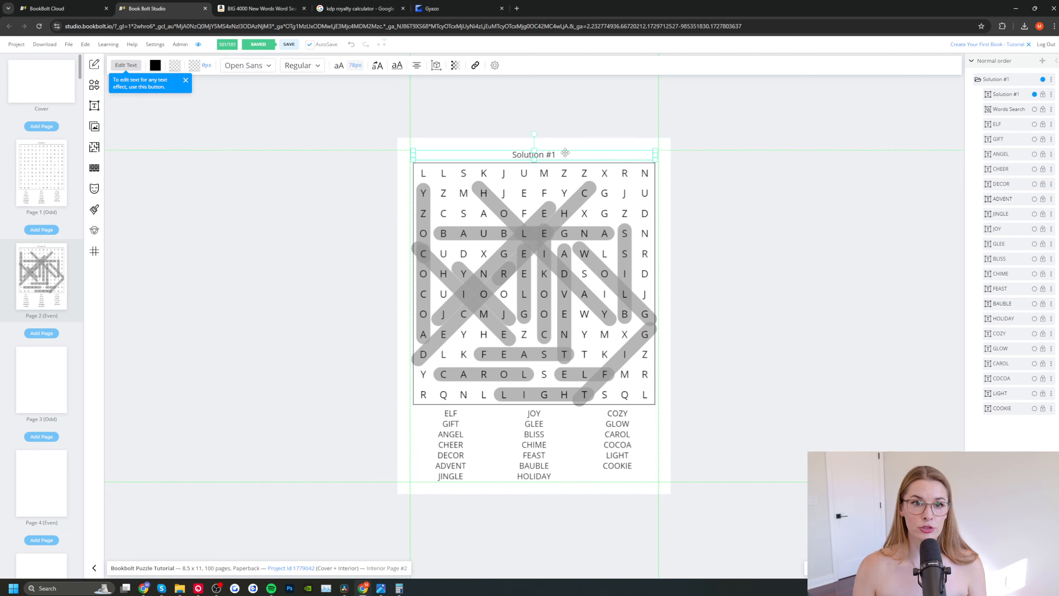
click(355, 67)
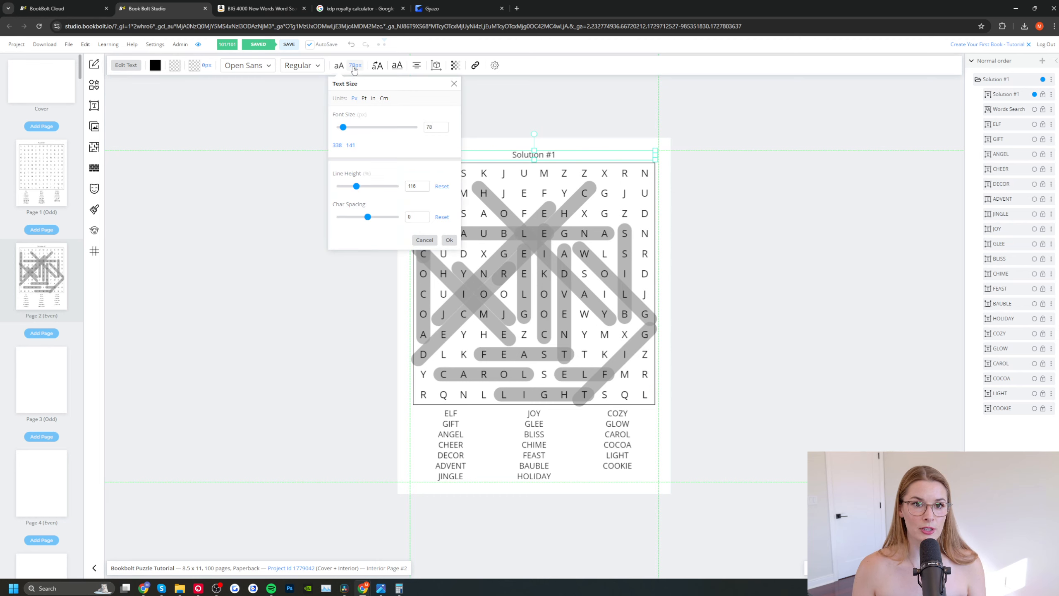
click(364, 98)
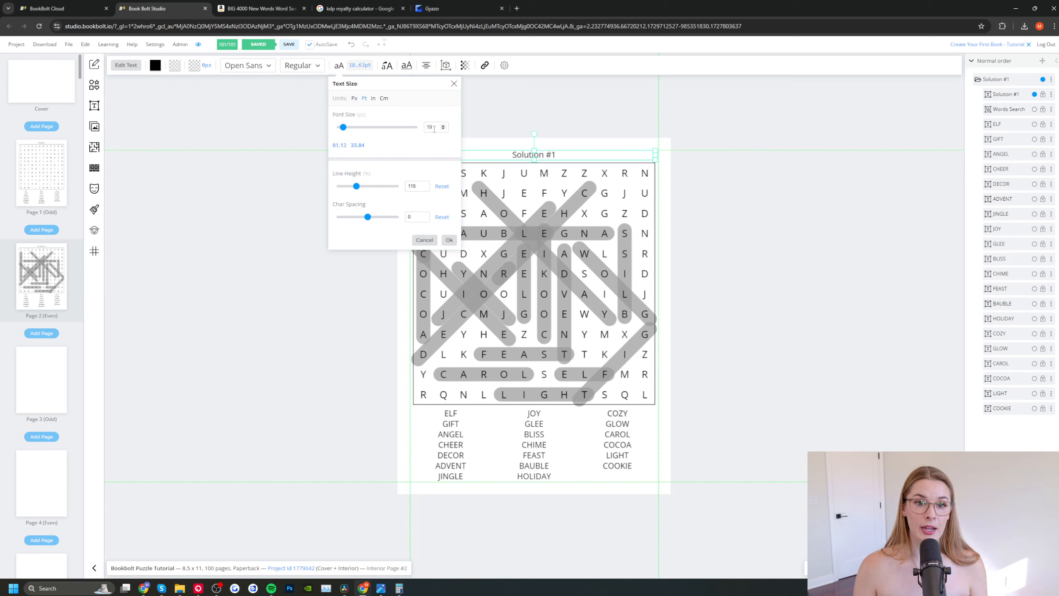
click(449, 240)
Step: Check the text size of individual clue words below the solution grid, such as JOY, CAROL, BLISS and ANGEL
click(533, 413)
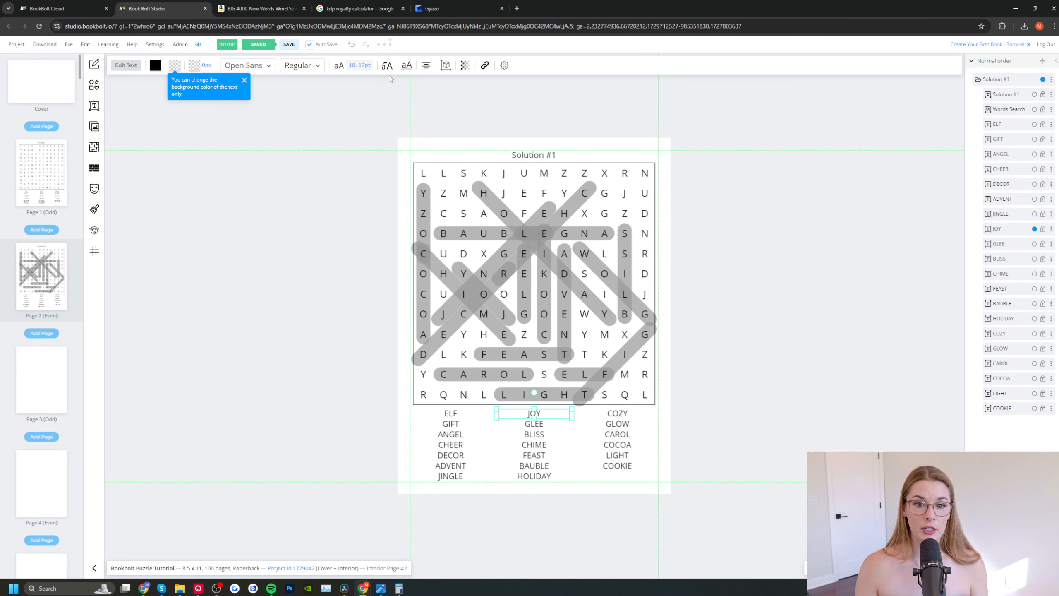
click(622, 466)
click(624, 437)
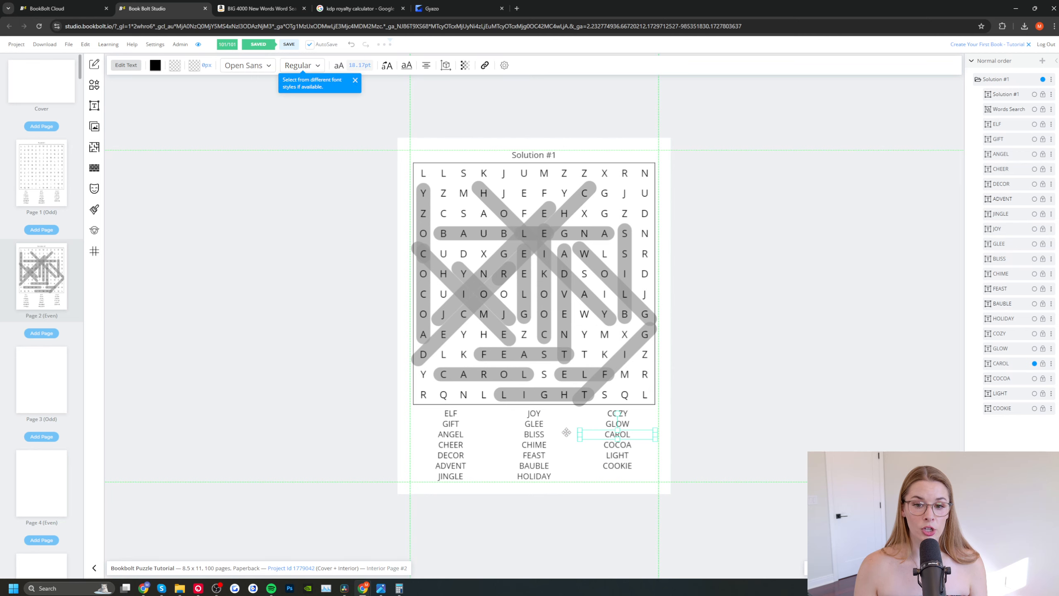
click(530, 435)
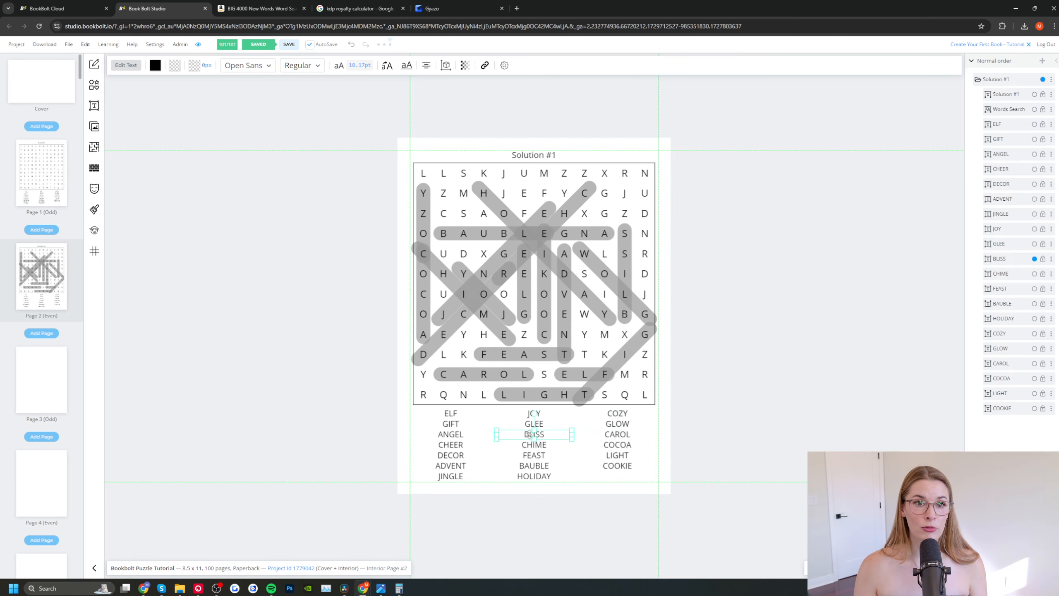
click(449, 435)
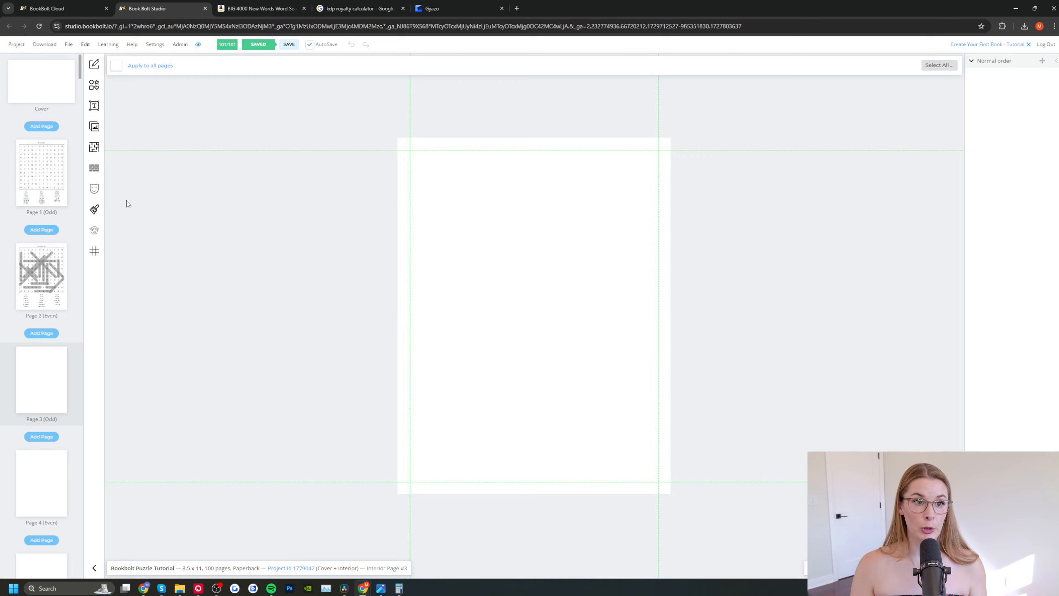
Step: Choose the Words Search Standard template for blank page 3 and continue to its options
click(95, 147)
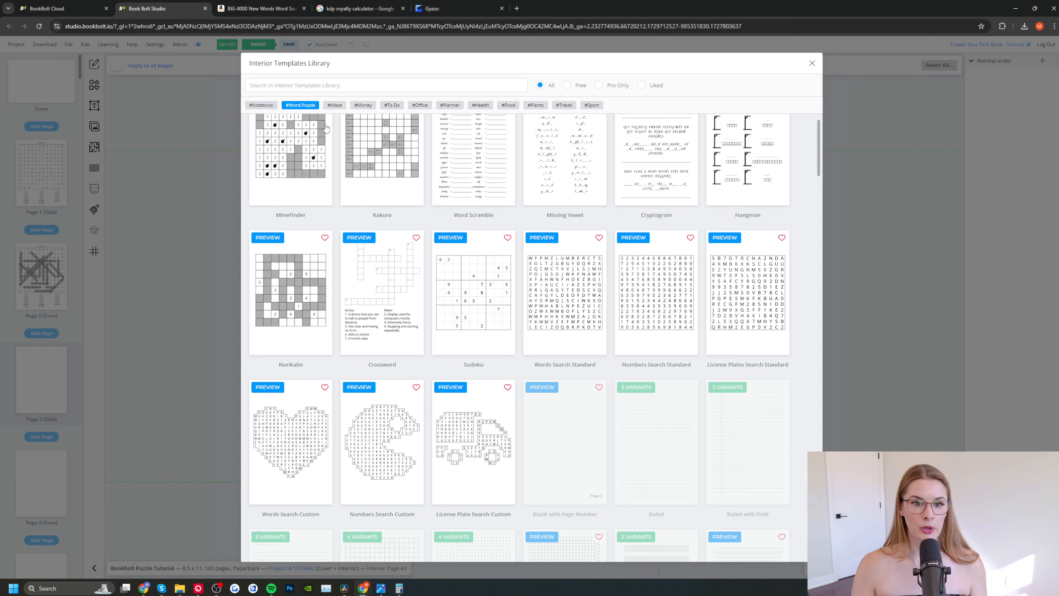
click(554, 306)
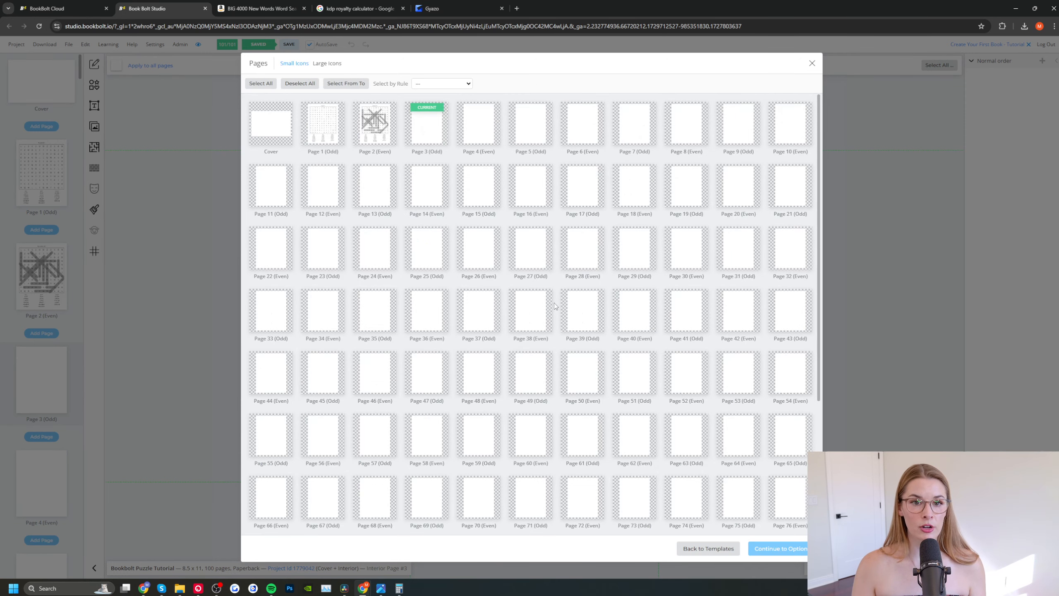
click(433, 134)
click(784, 551)
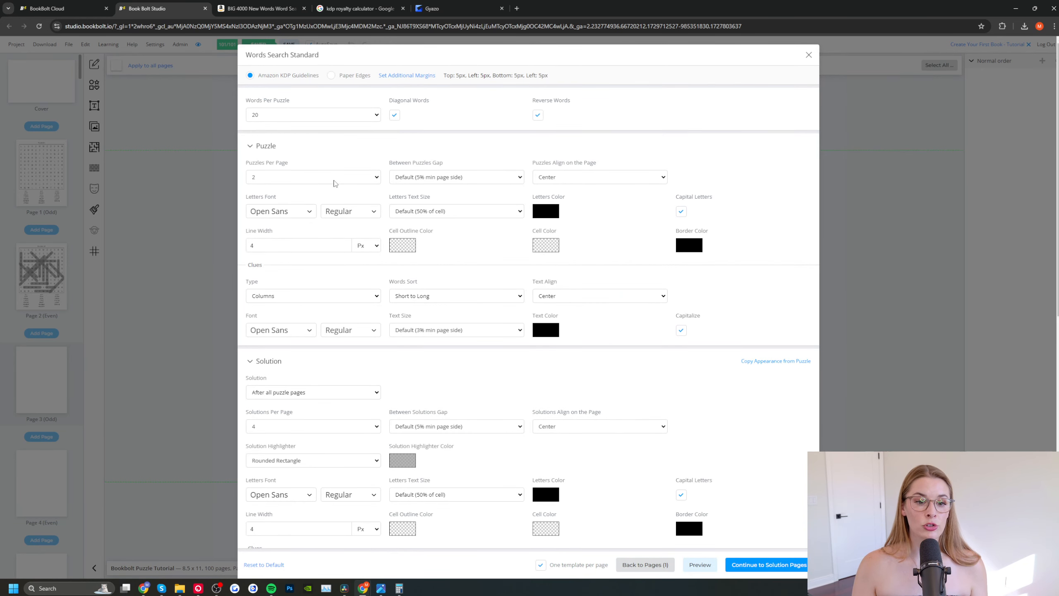
Step: Set the page 3 word search to 2 puzzles and 2 solutions per page, keep the christmas keywords list, and continue to the solution pages
click(324, 432)
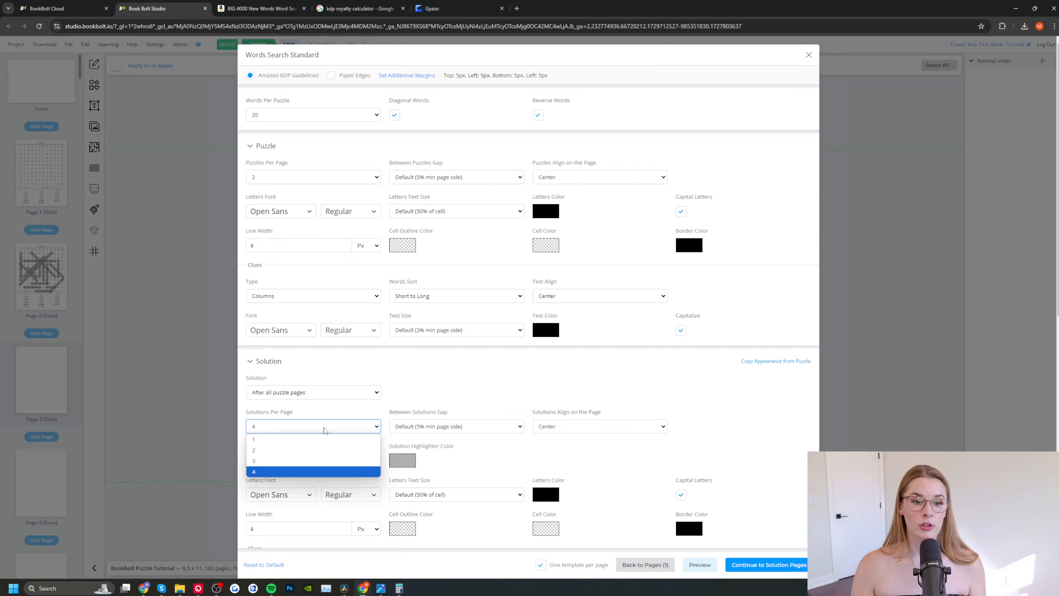
click(285, 451)
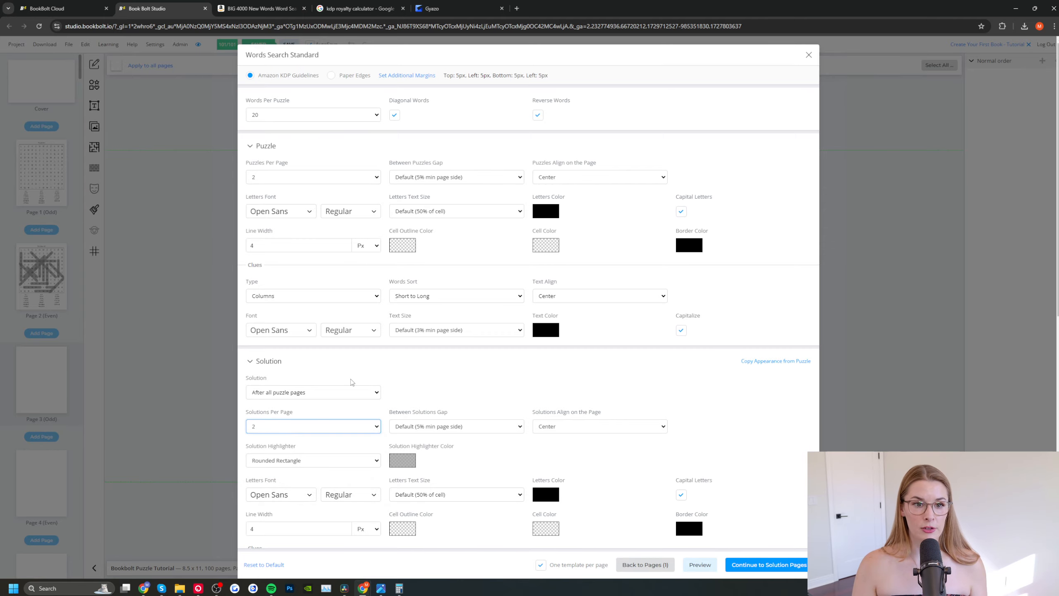
click(407, 392)
scroll(408, 391, down, 10)
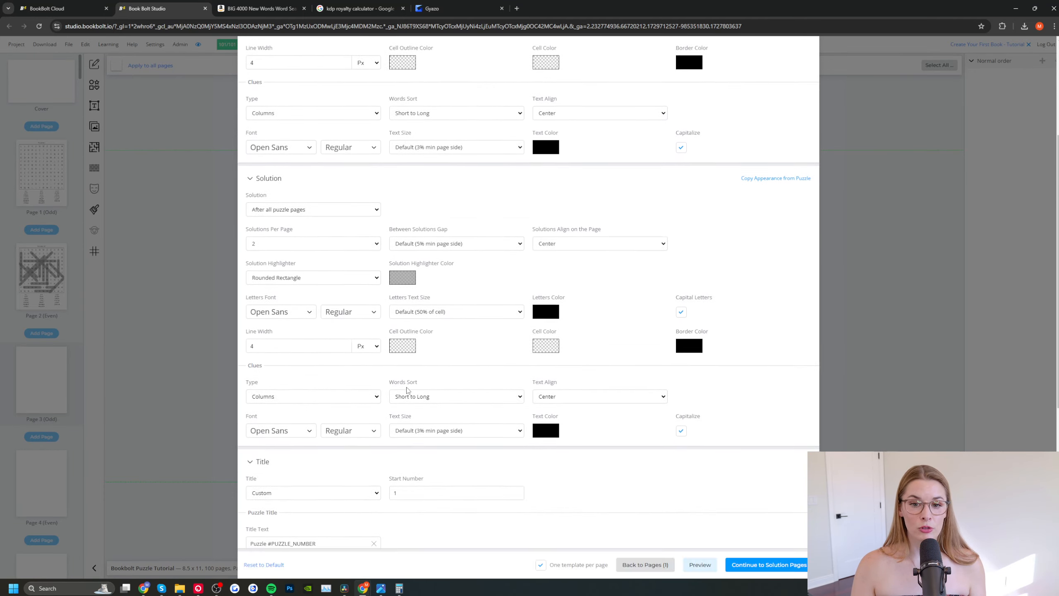
scroll(408, 391, down, 1)
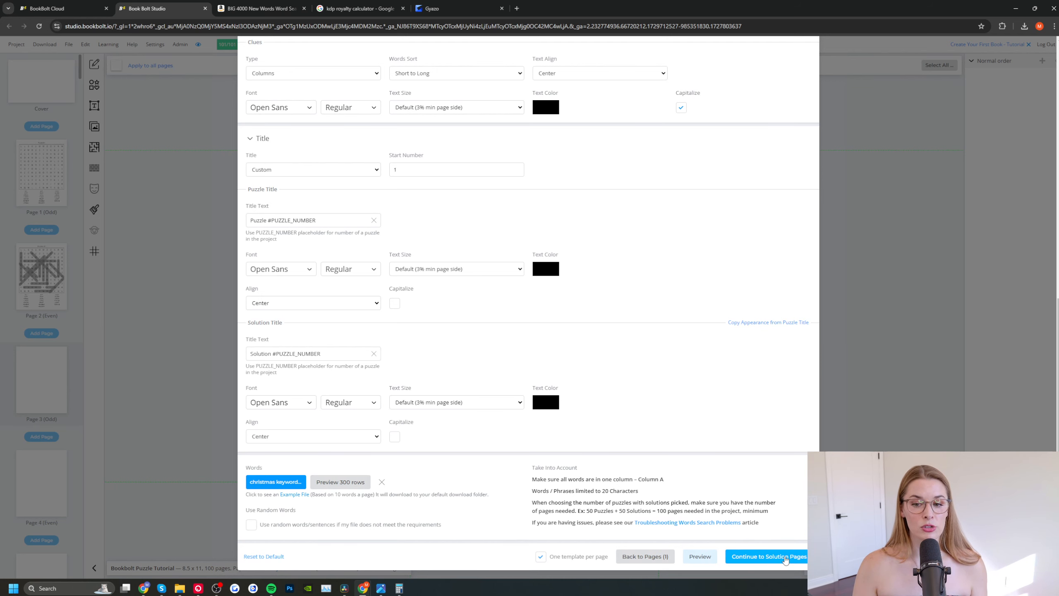
click(785, 559)
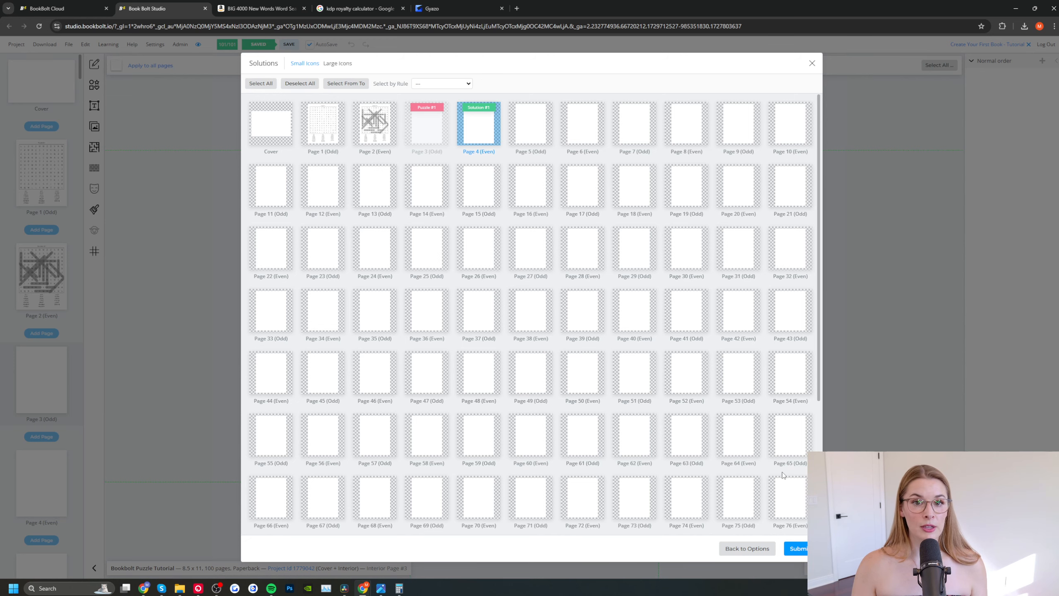
Step: Generate the page 3 word searches with their solutions on page 4, and view both pages
click(797, 549)
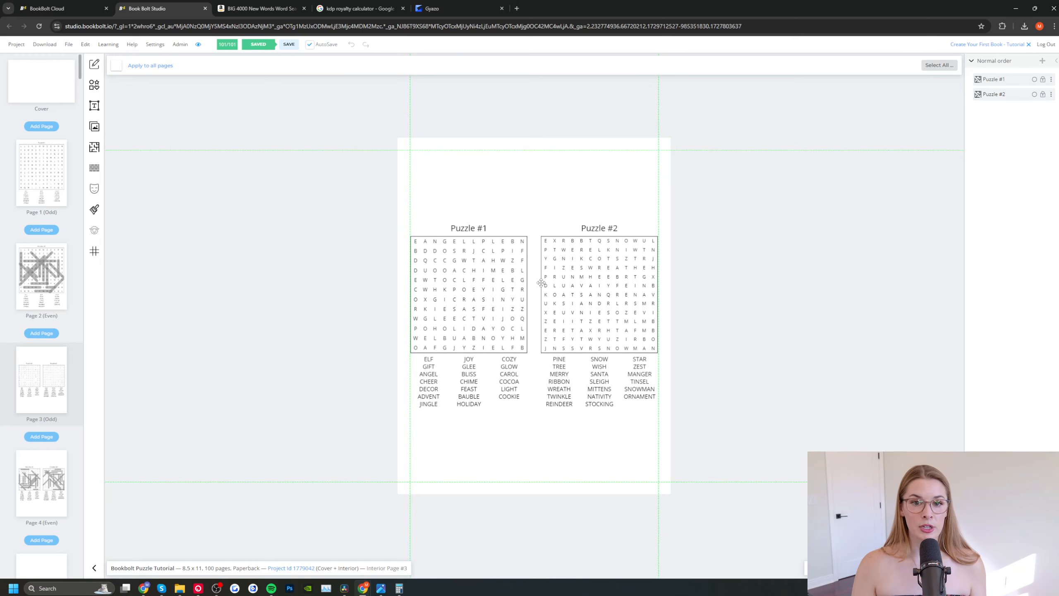
click(61, 489)
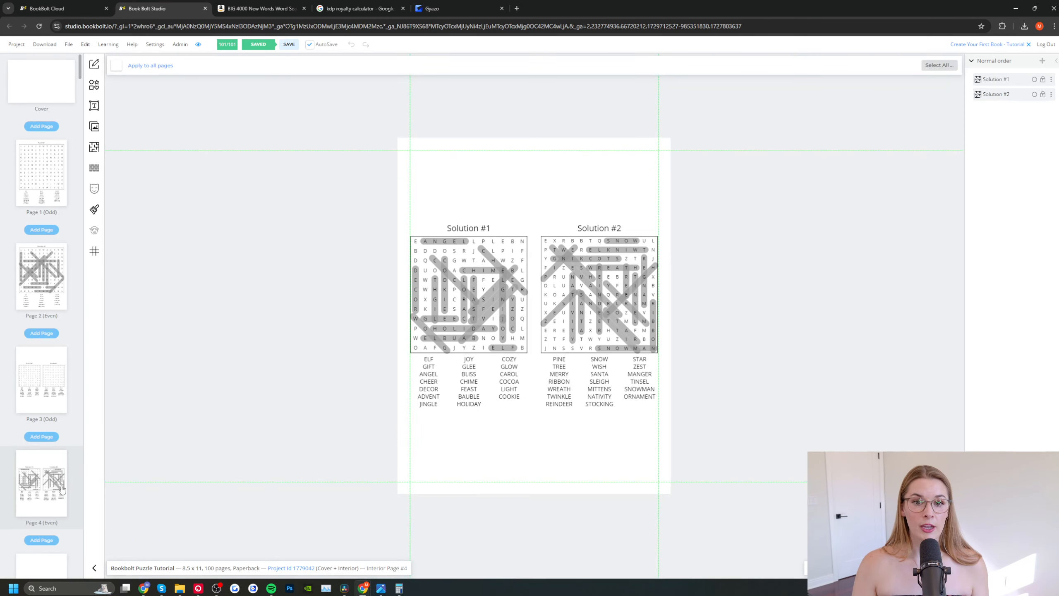
click(18, 376)
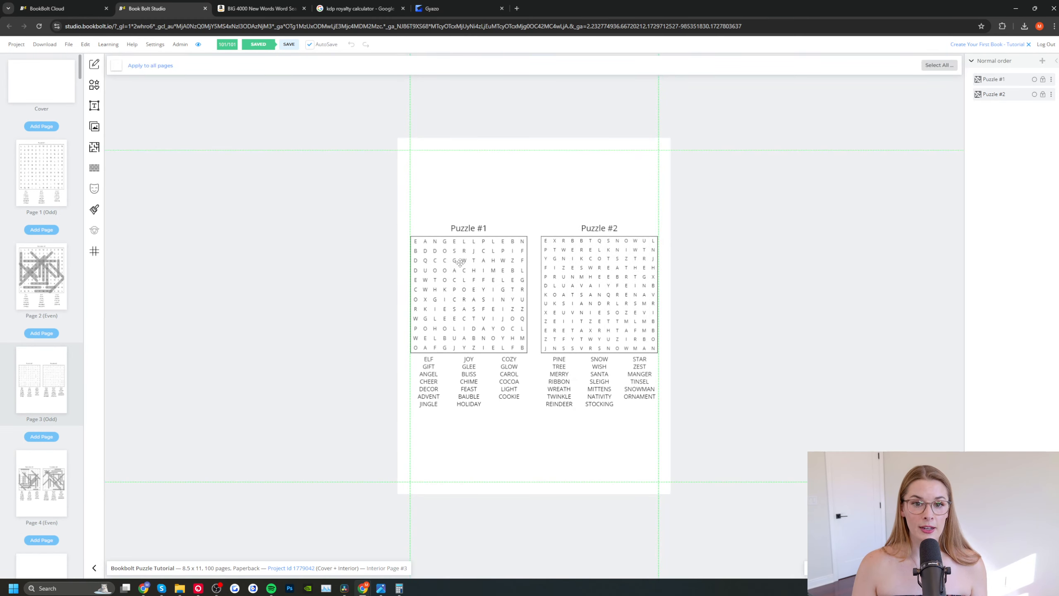
Step: Open the contents of Puzzle #1 on page 3 for editing and select the clue word GLEE
right_click(466, 234)
click(486, 238)
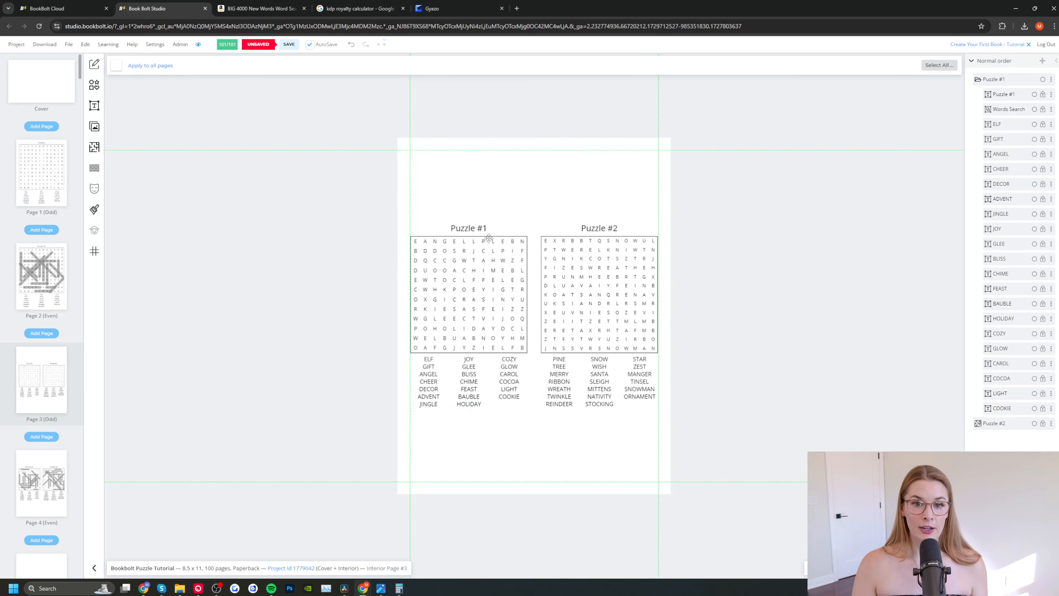
click(468, 367)
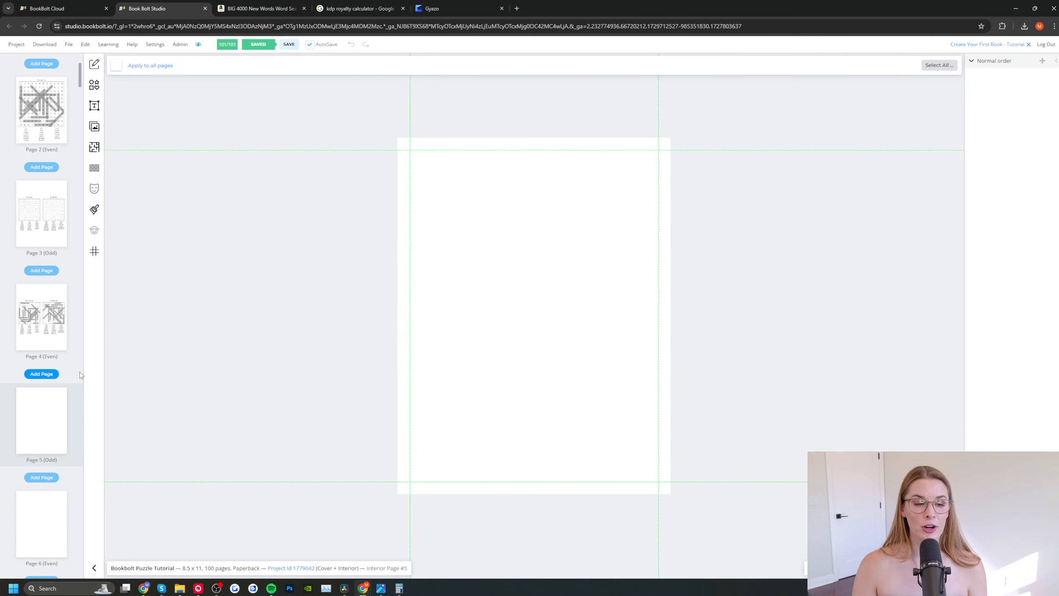
Step: Choose the Words Search Custom template for blank page 5 and continue to its options
click(93, 147)
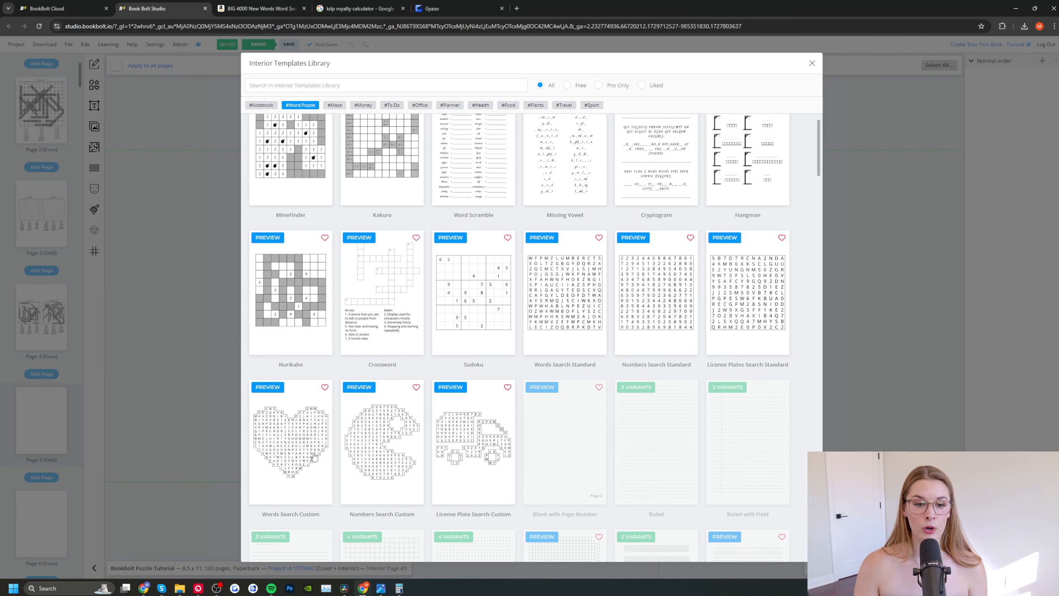
click(300, 451)
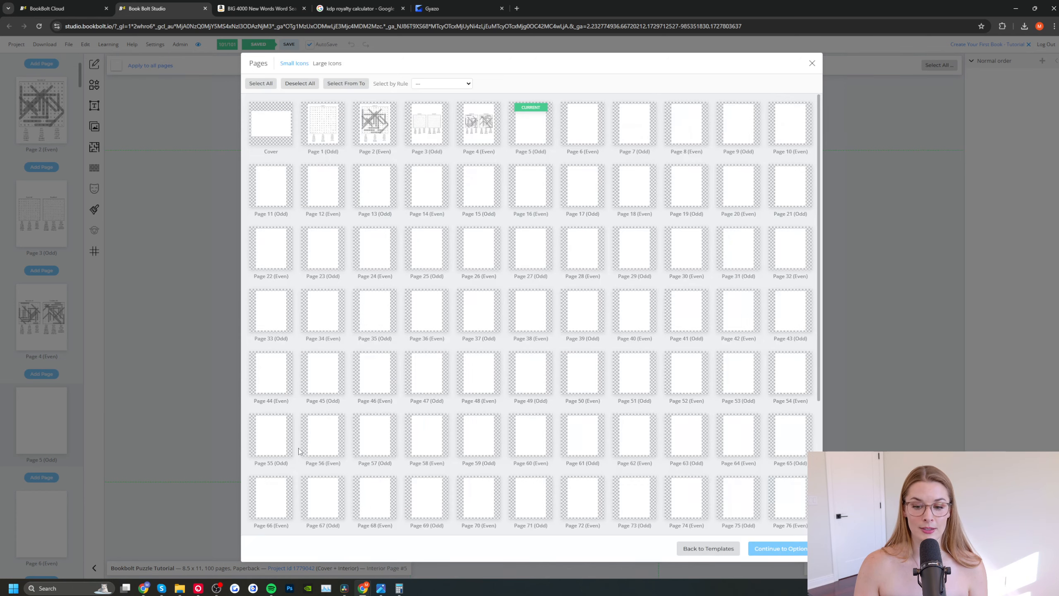
click(541, 128)
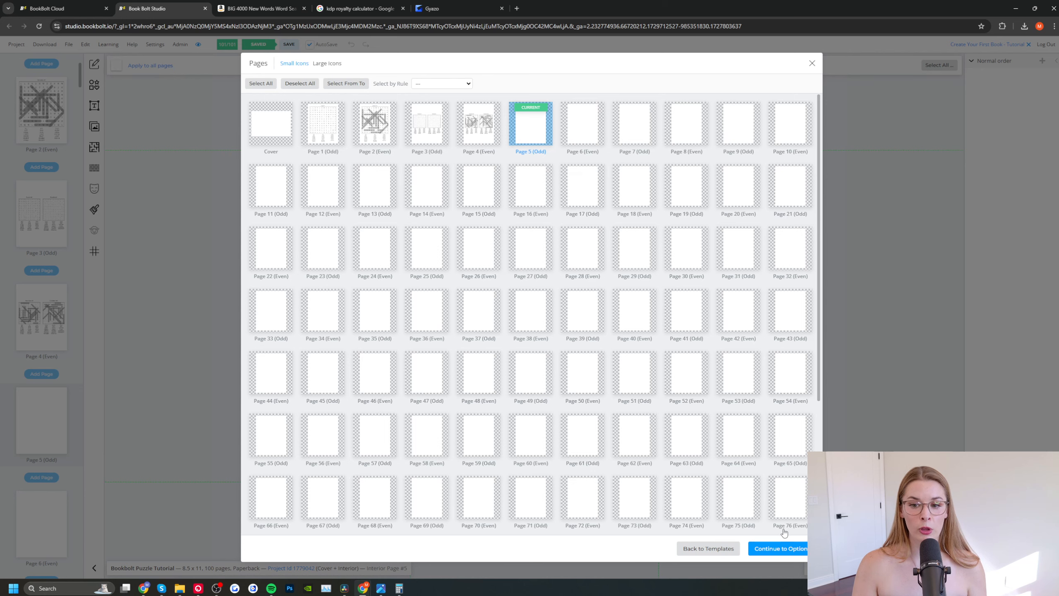
click(776, 550)
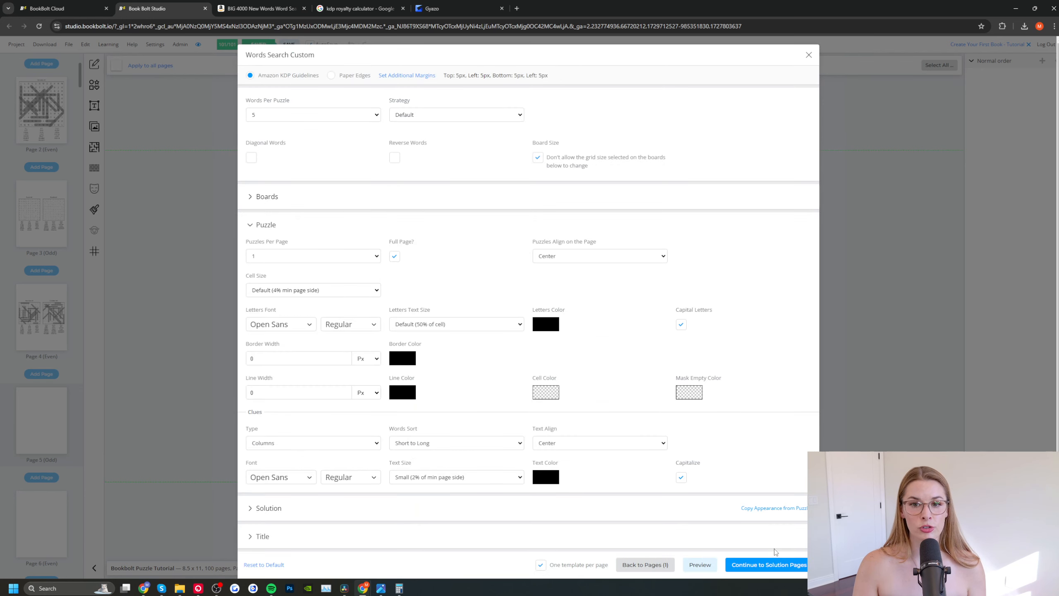
Step: Set the custom word search to 20 words per puzzle and allow diagonal and reverse words
click(337, 116)
scroll(293, 300, down, 3)
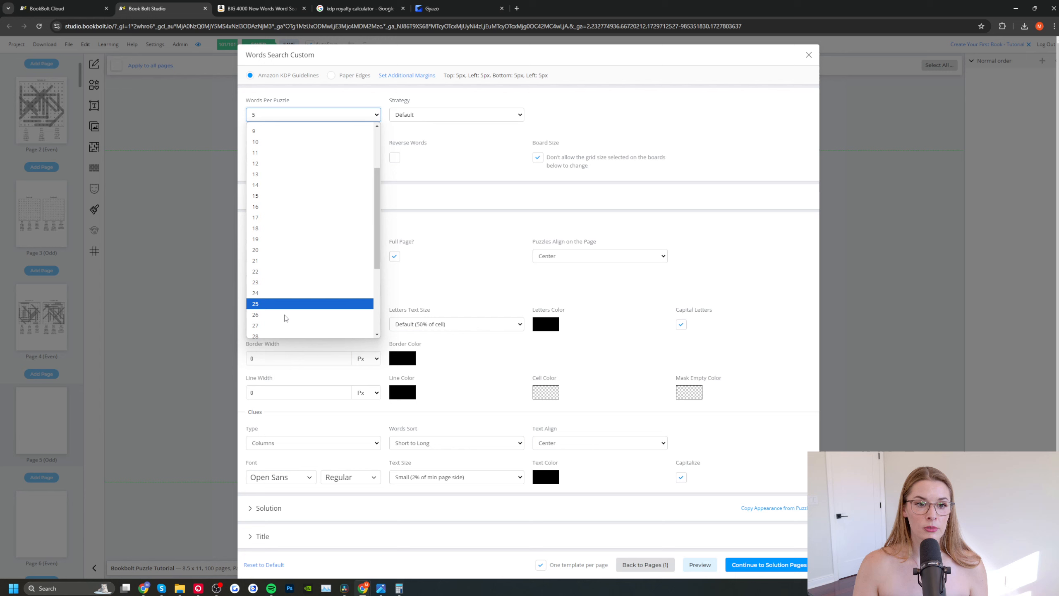
click(273, 249)
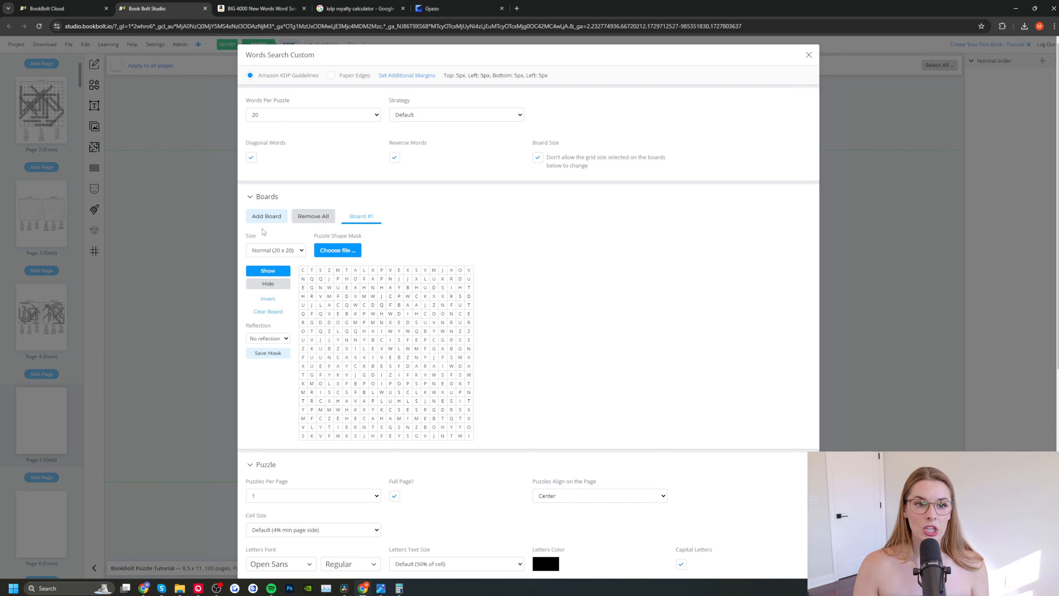
Step: Try the Easy (10 x 10), Normal (20 x 20) and Hard (30 x 30) sizes for Board #1
click(296, 252)
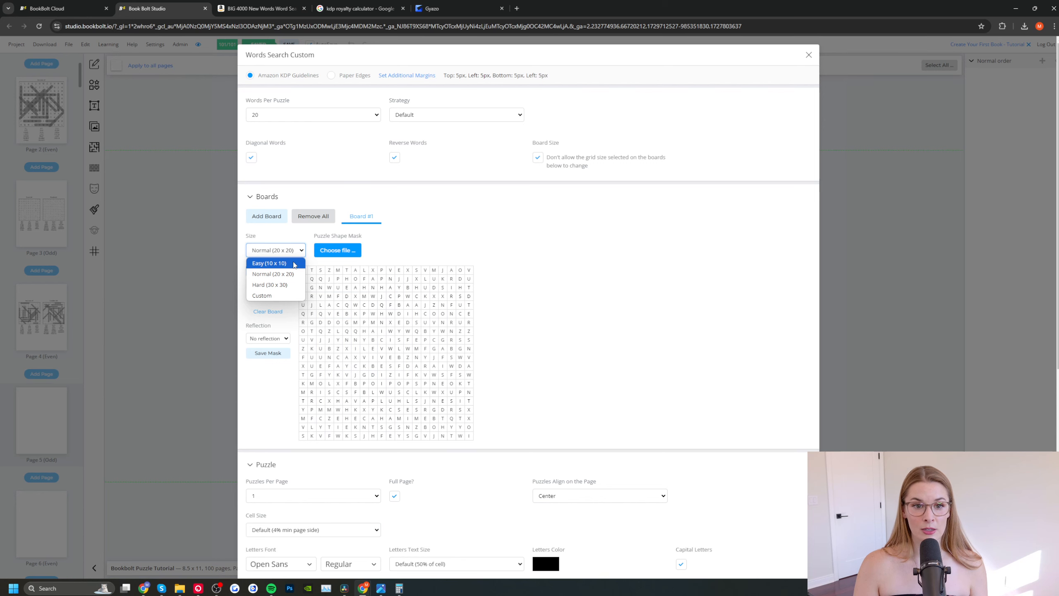
click(295, 263)
click(302, 252)
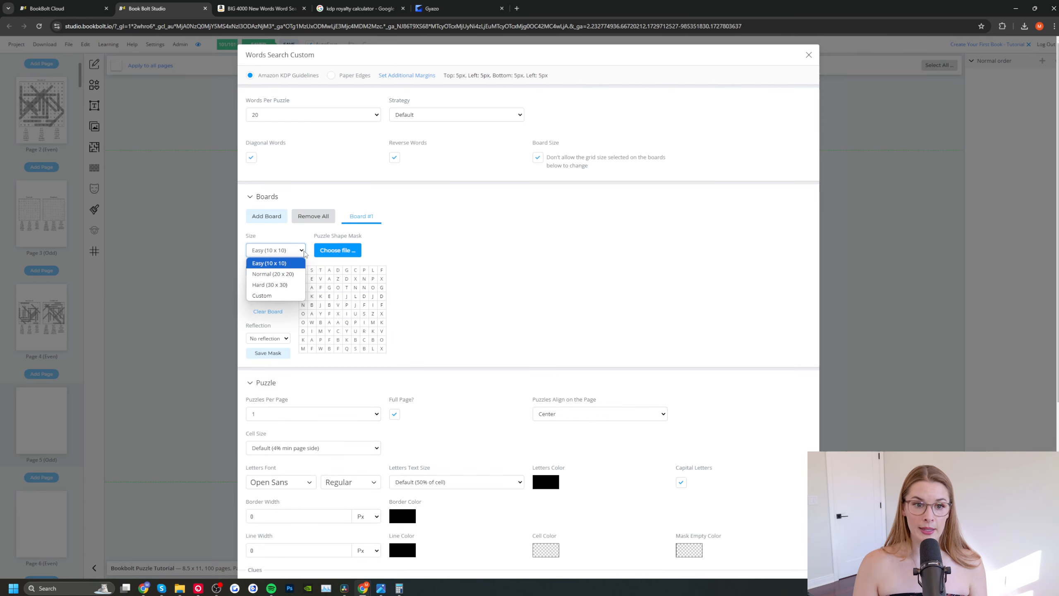
click(297, 275)
click(299, 251)
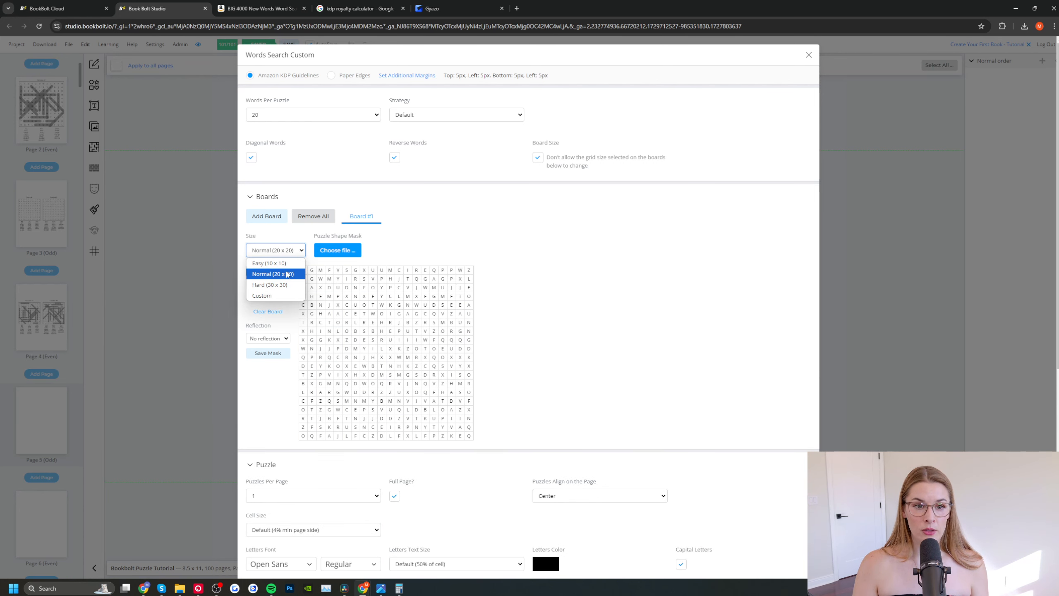
click(295, 285)
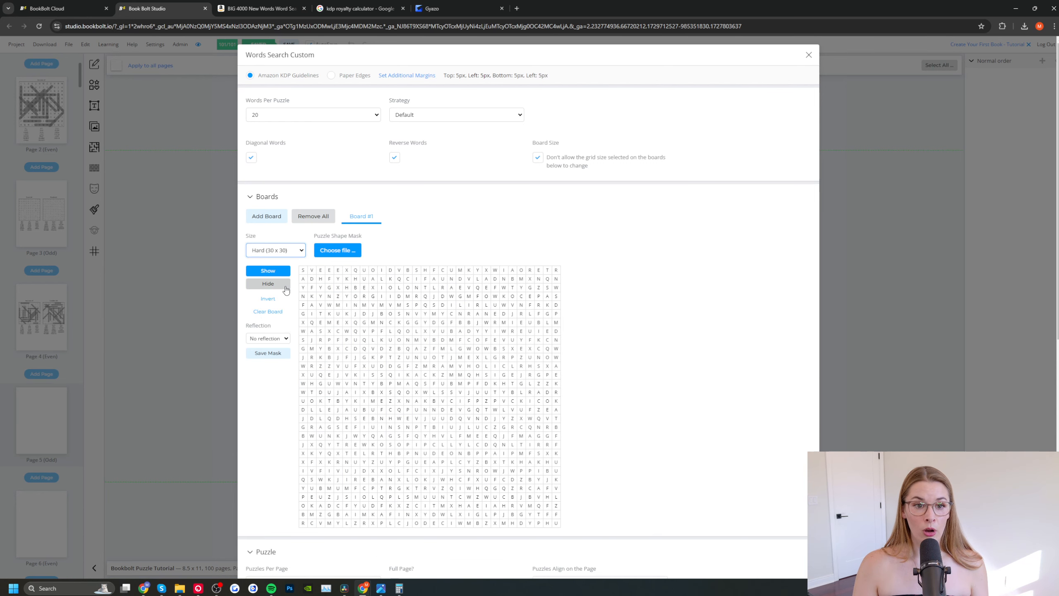
Step: Try a custom size of 50 rows and 50 columns for Board #1 and look over the grid
click(300, 251)
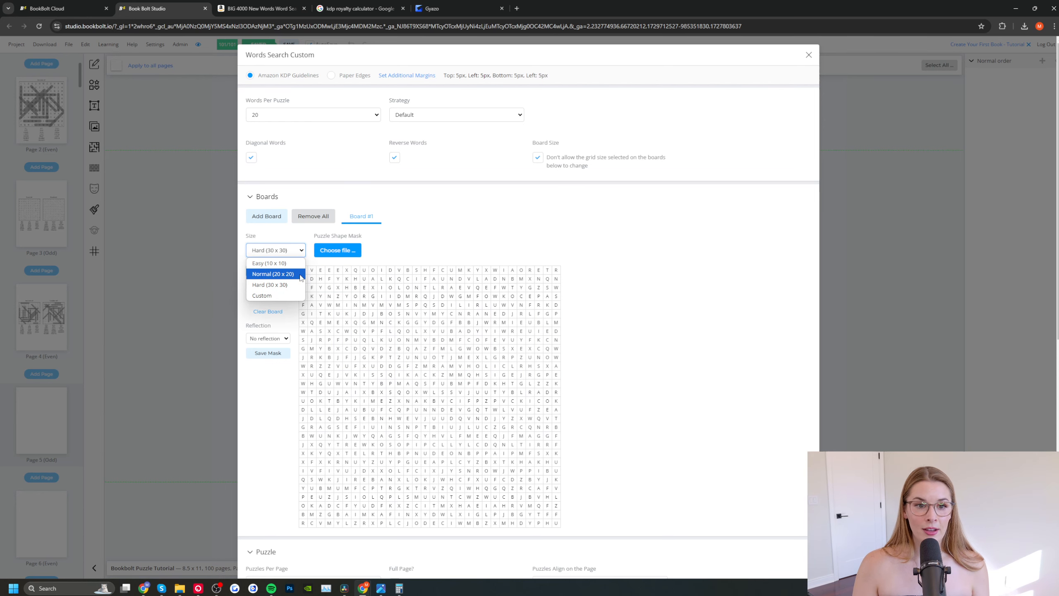
click(295, 294)
drag(325, 250, 283, 240)
text(50)
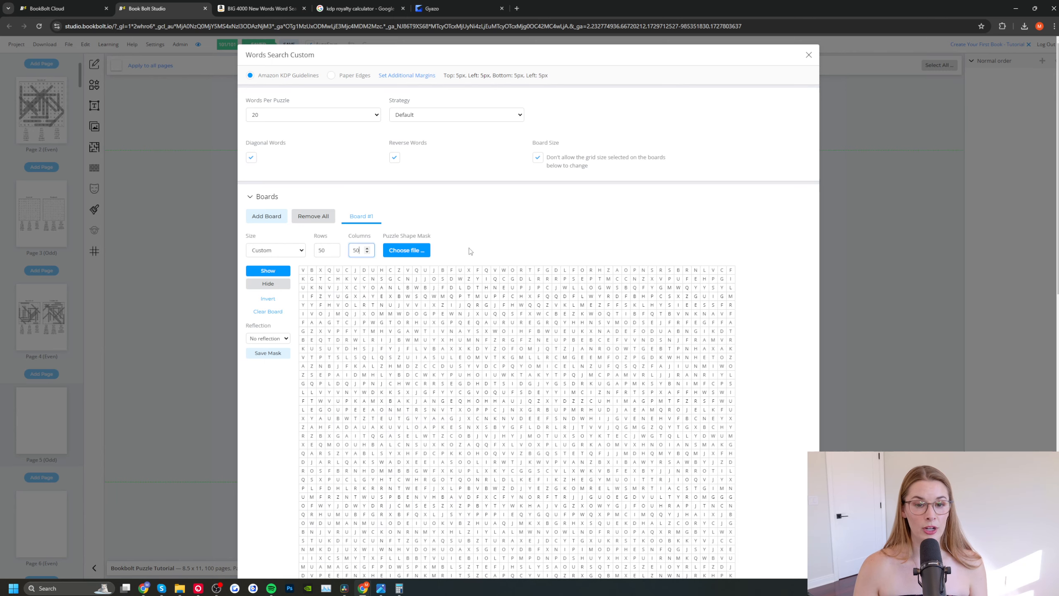
scroll(504, 267, down, 5)
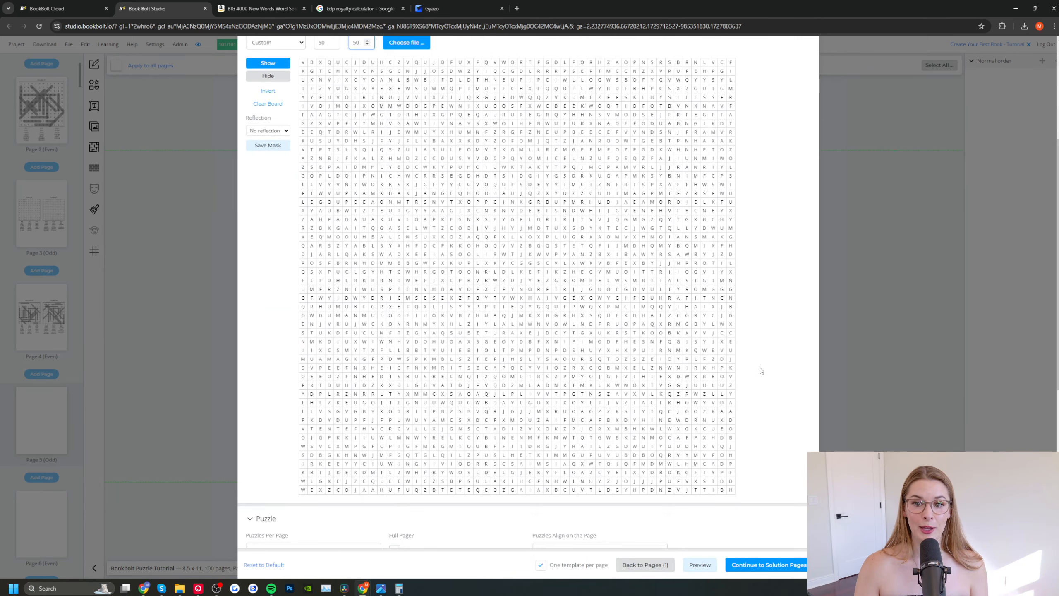
scroll(761, 370, up, 5)
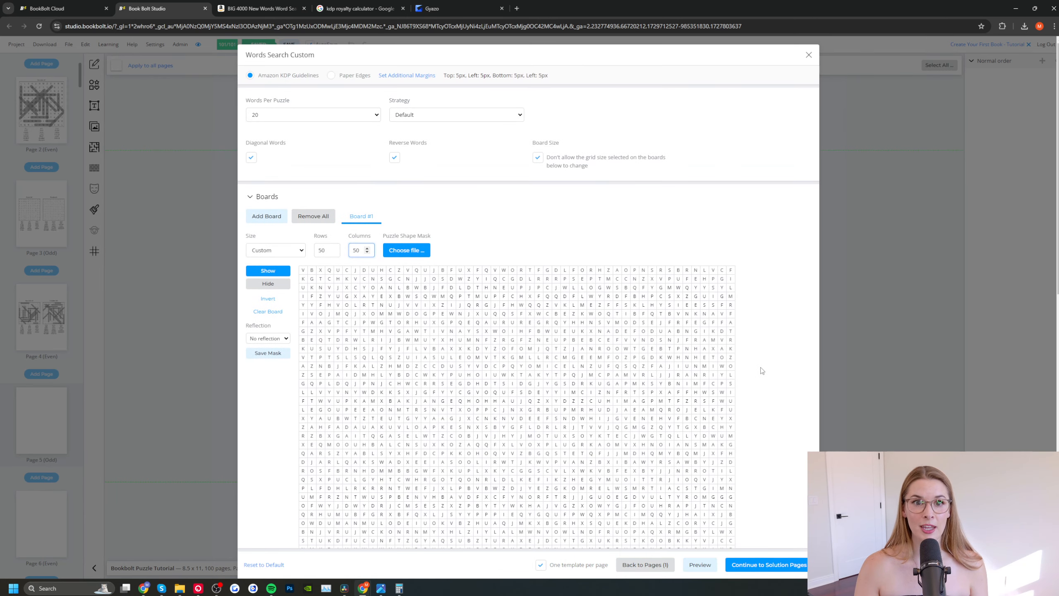
Step: Set Board #1 to Normal (20 x 20) and apply a star-shaped puzzle mask
click(295, 250)
click(275, 274)
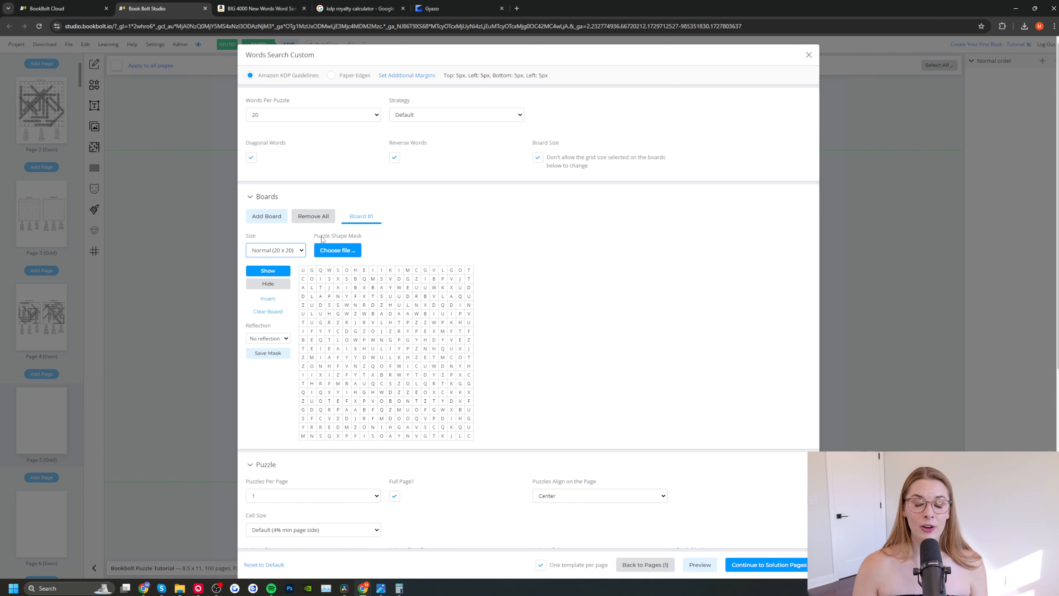
click(354, 247)
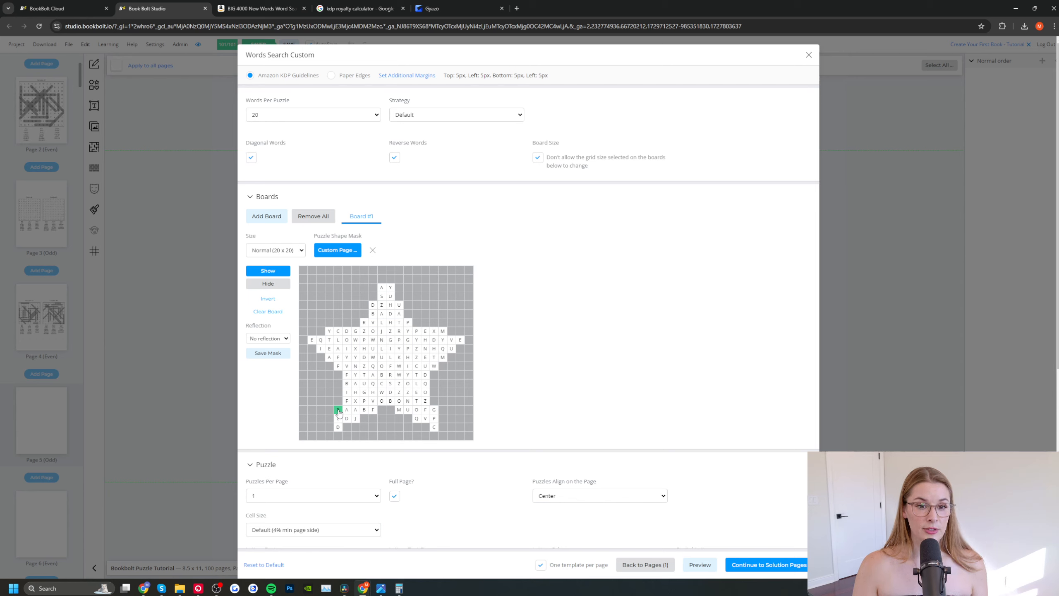
Step: Try hiding a single letter cell in the star's lower-left leg, and show it again
click(268, 283)
click(338, 410)
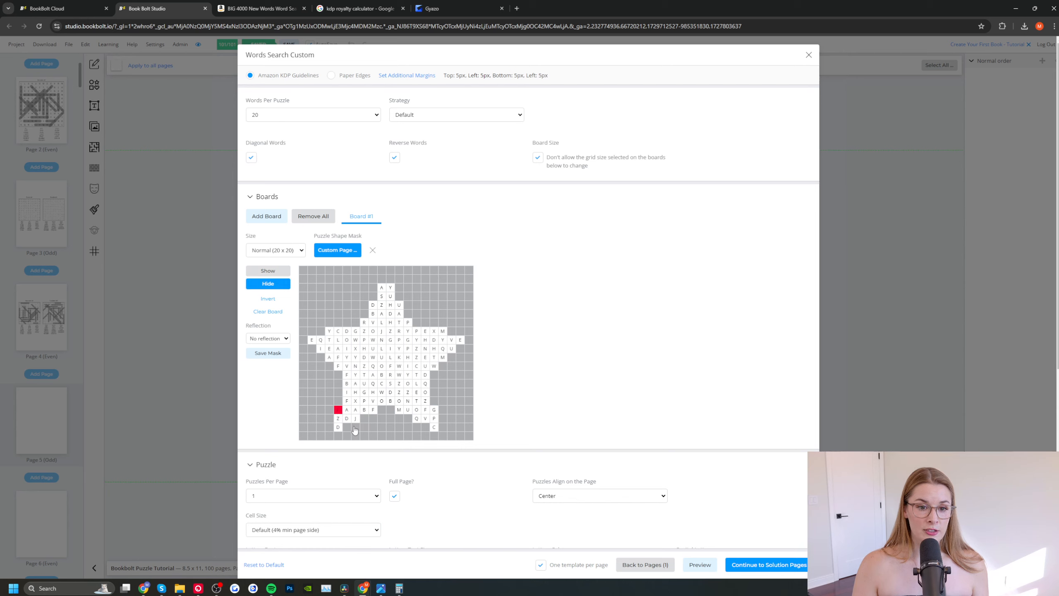
click(267, 270)
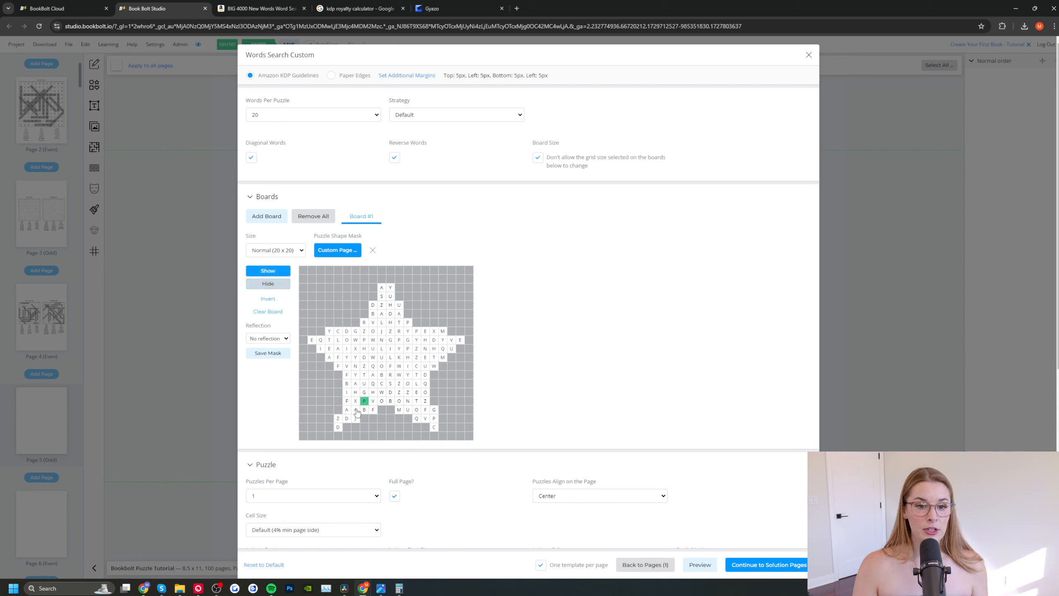
click(338, 410)
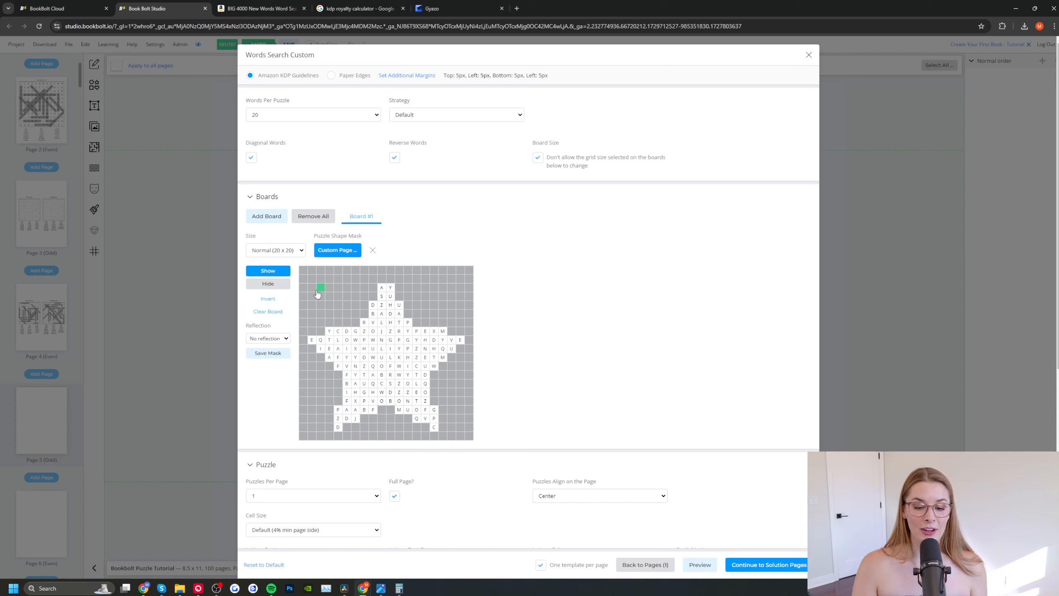
Step: Try the Bottom, Top right and Bottom left reflections on the star board, and return to No reflection
click(286, 339)
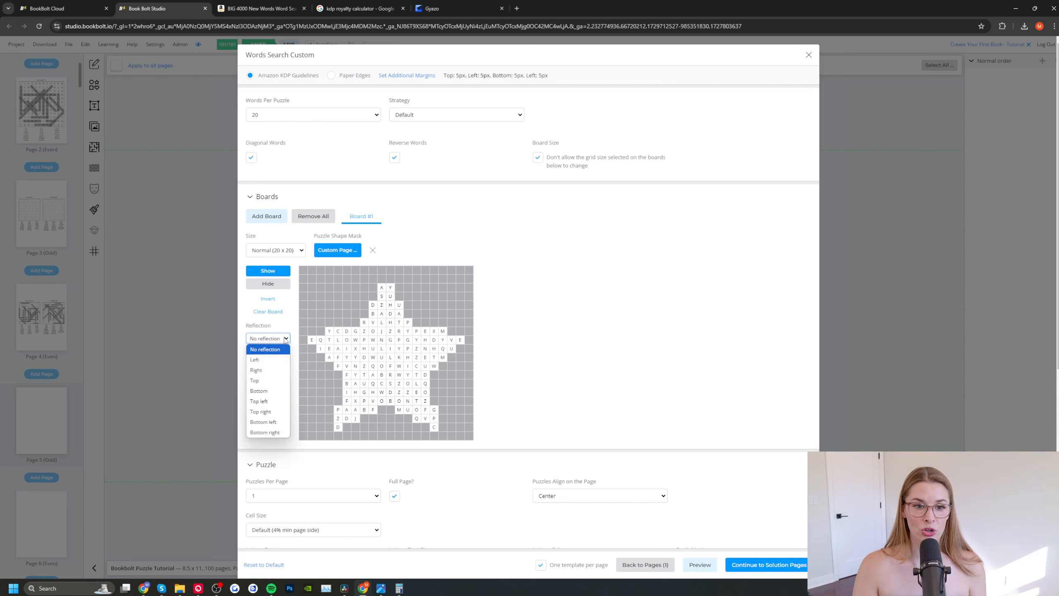
click(267, 391)
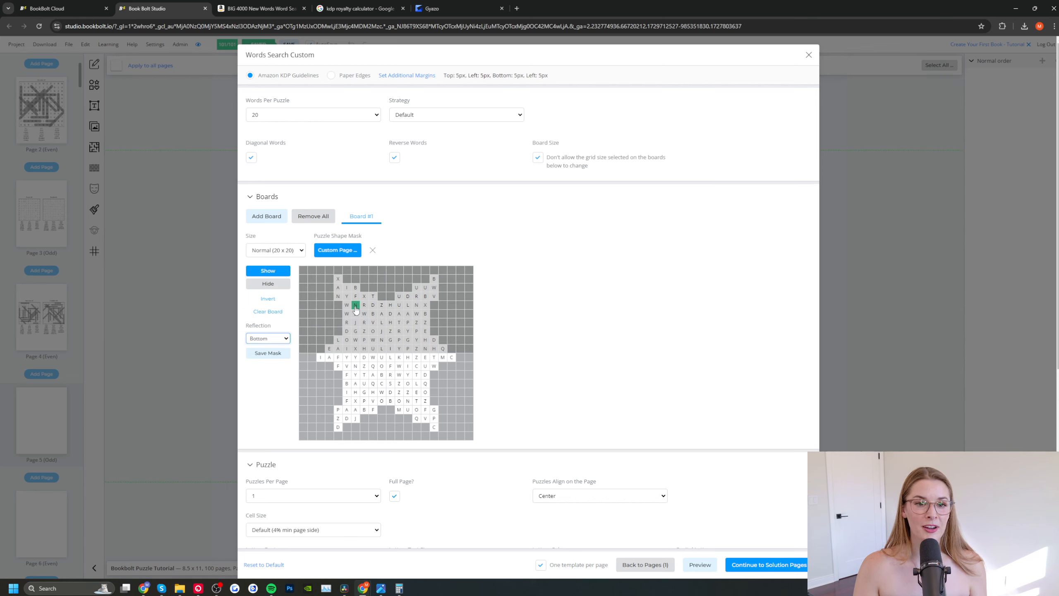
click(286, 338)
click(281, 411)
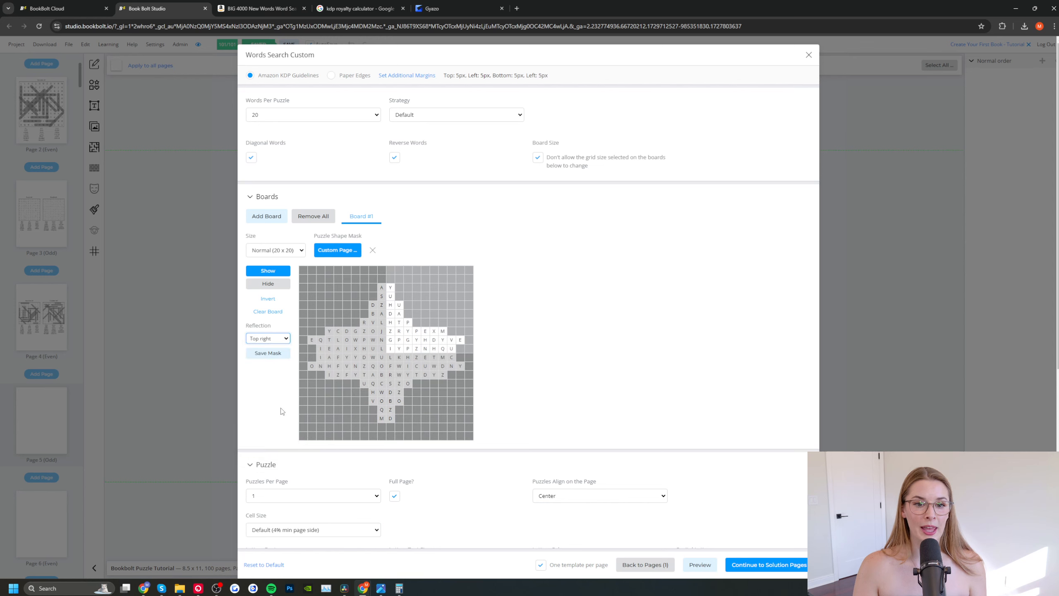
click(279, 338)
click(275, 423)
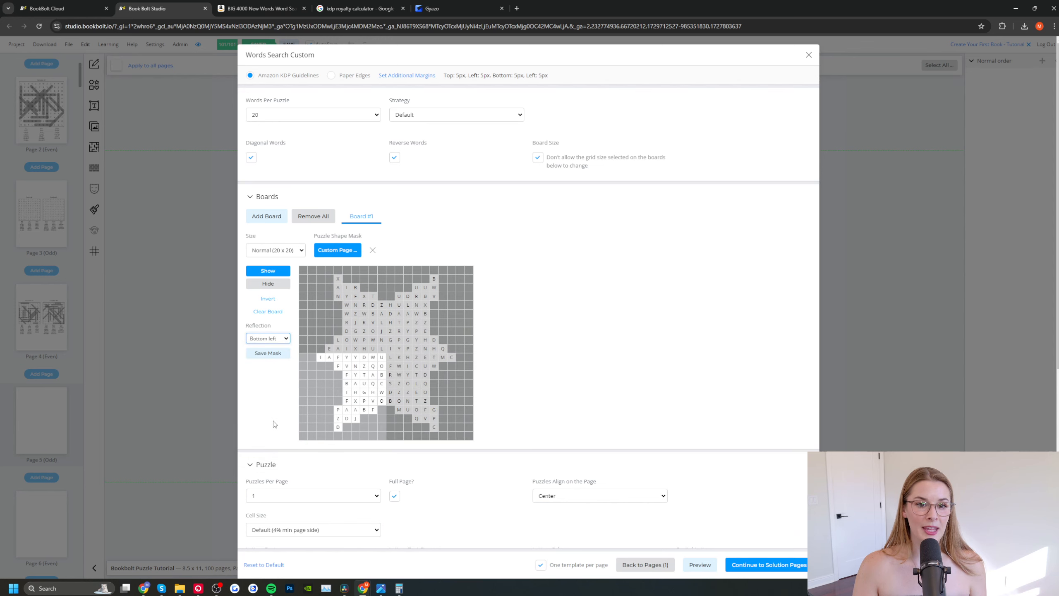
click(290, 337)
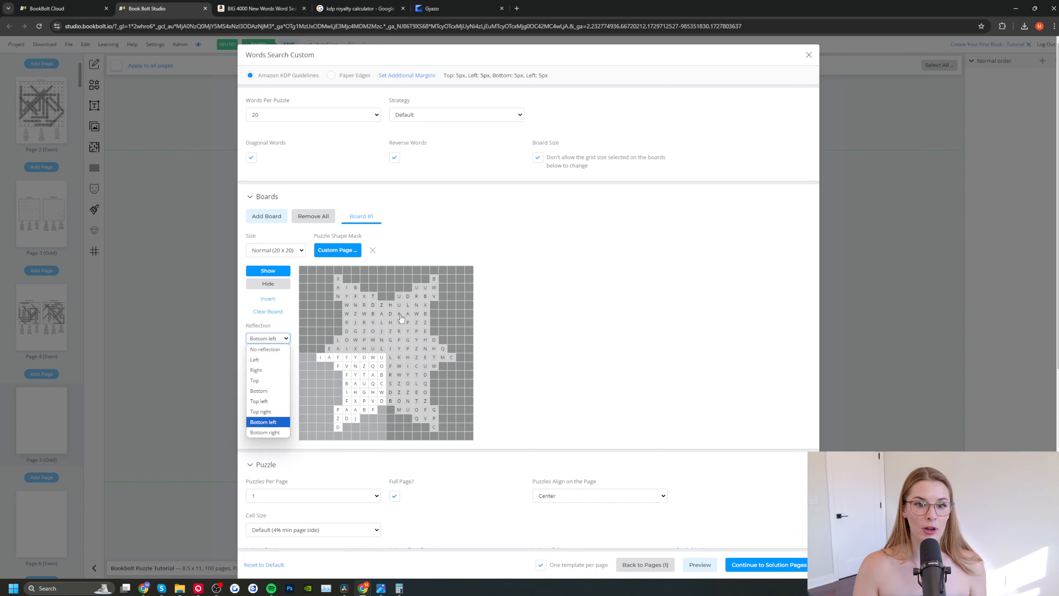
click(271, 350)
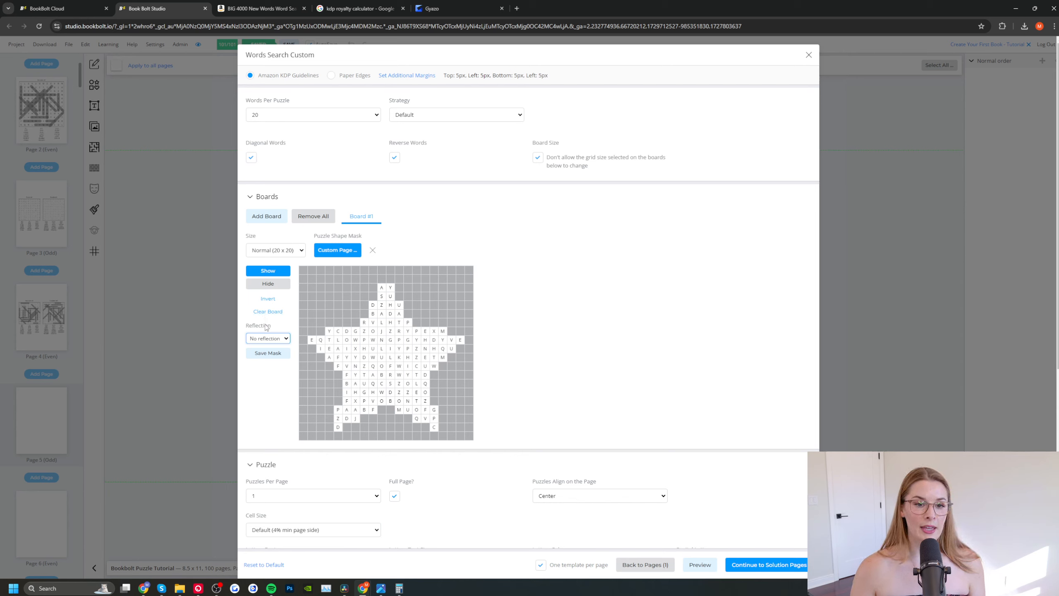
Step: Save the star mask and invert Board #1 so the letters surround the star shape
click(267, 353)
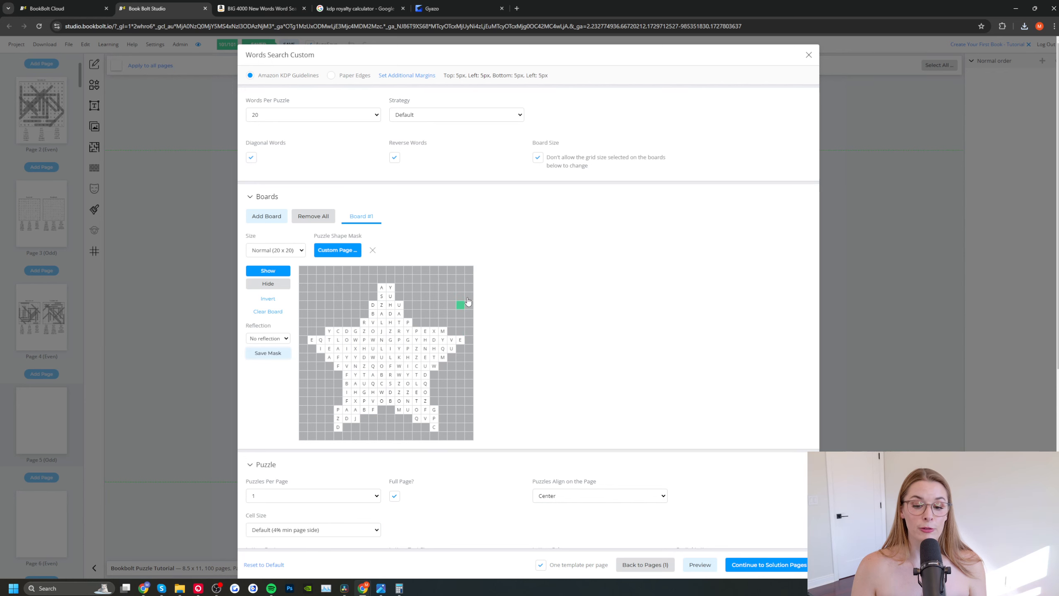
scroll(479, 294, down, 1)
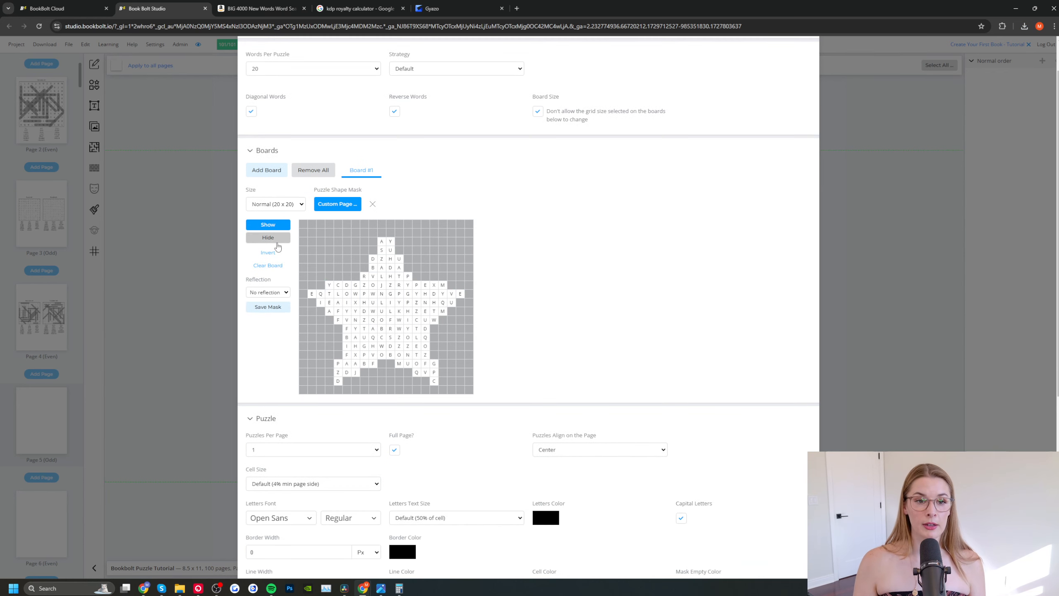
click(274, 256)
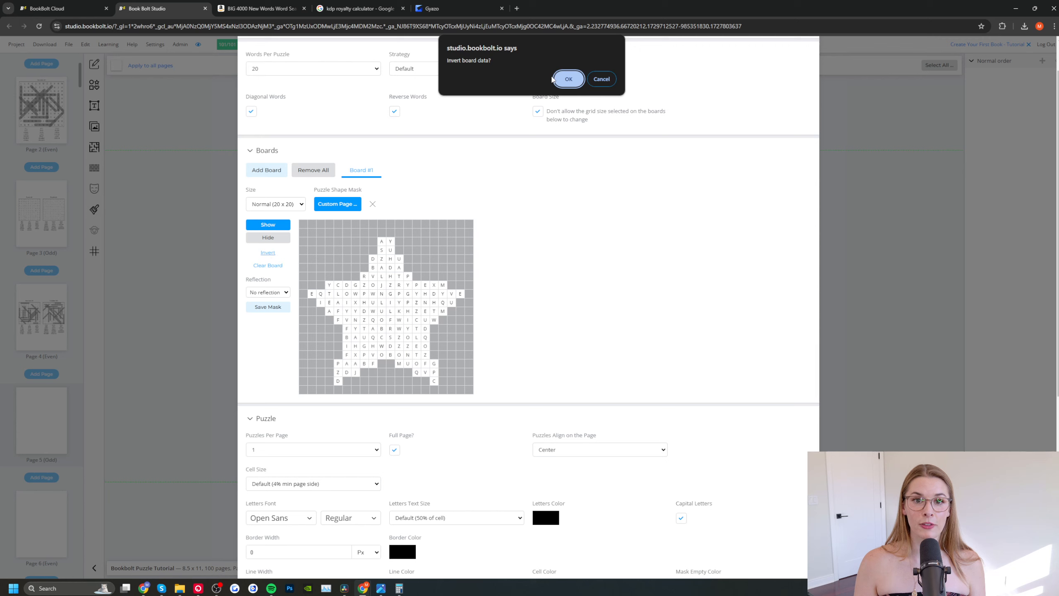
click(568, 79)
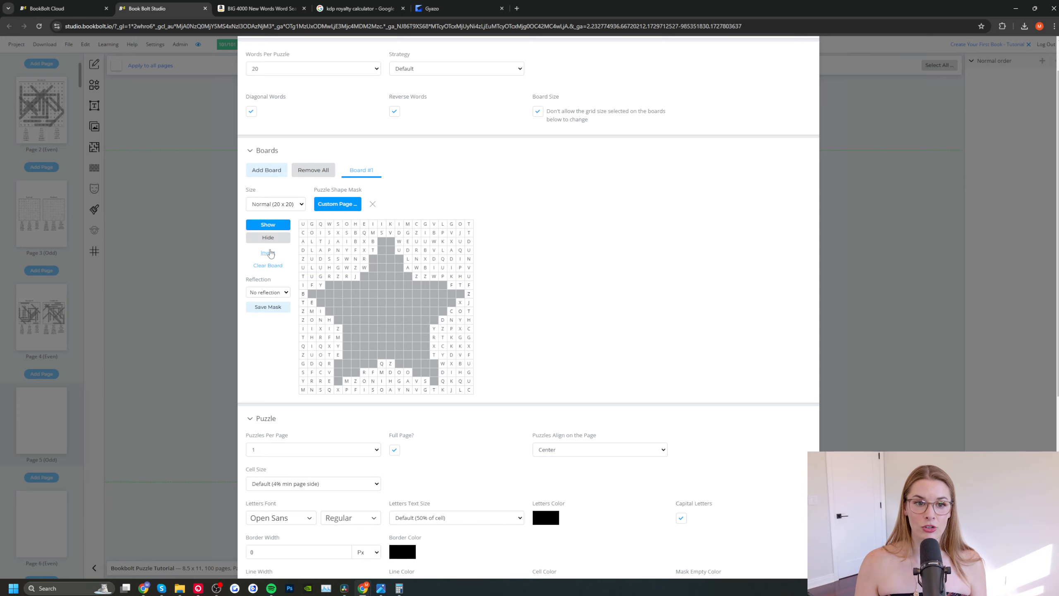
scroll(646, 338, down, 15)
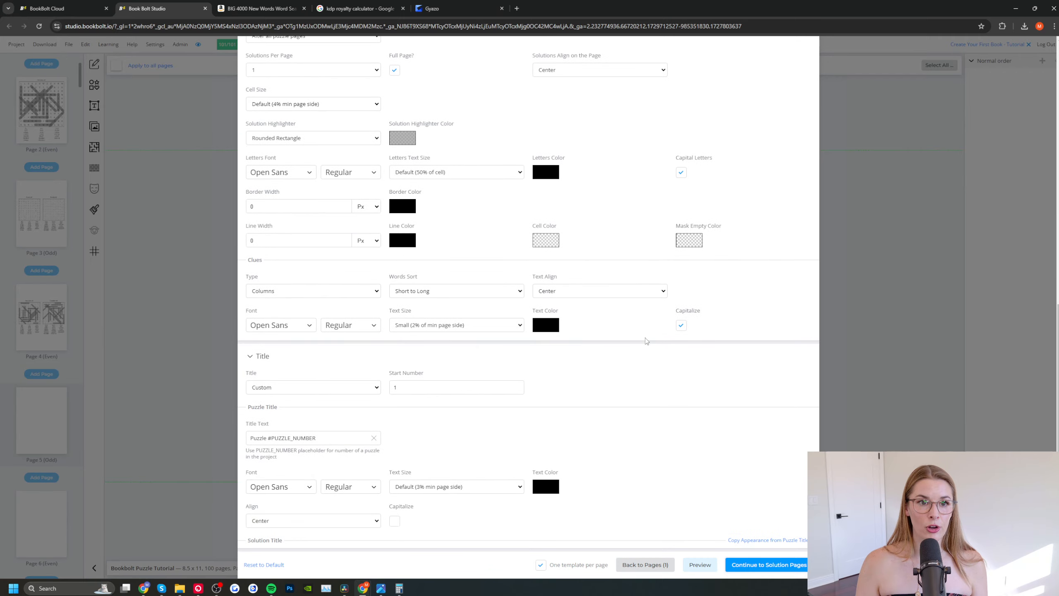
Step: Choose the word list CSV file and generate the star-shaped puzzle on page 5 with its solution on page 6
scroll(646, 339, down, 5)
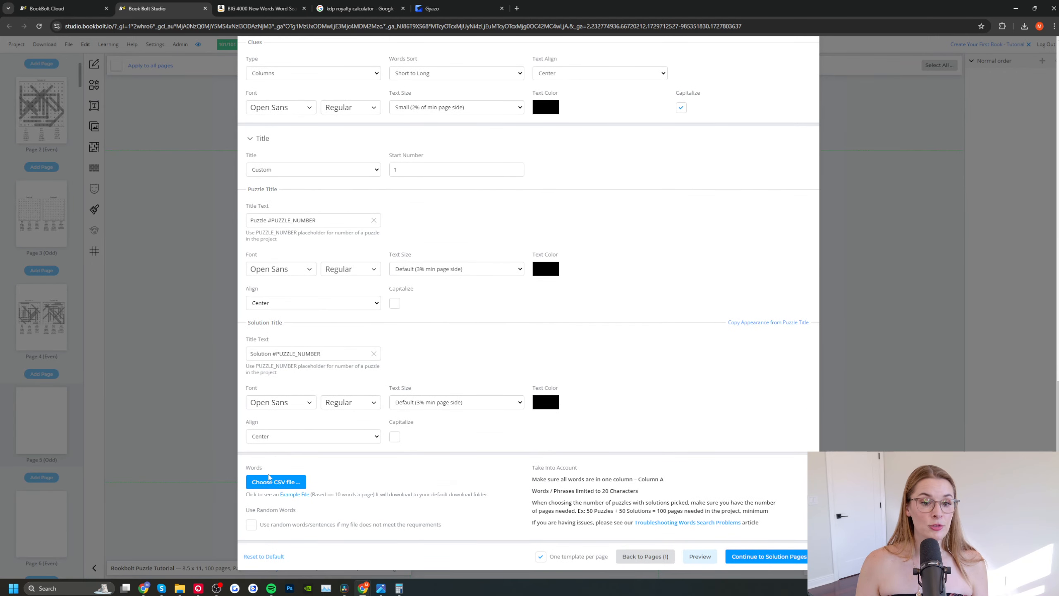
click(275, 482)
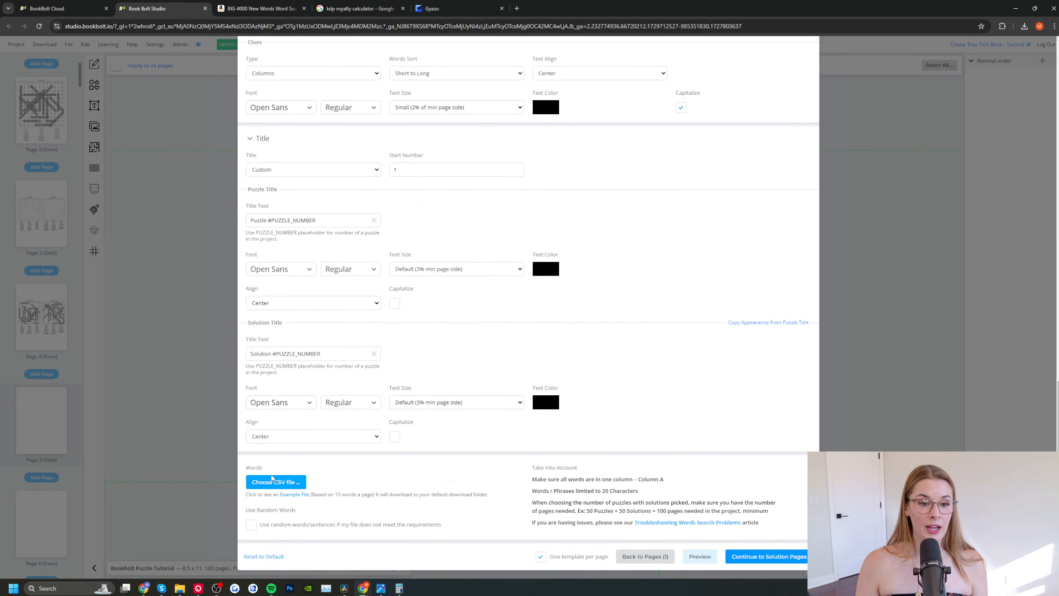
click(764, 557)
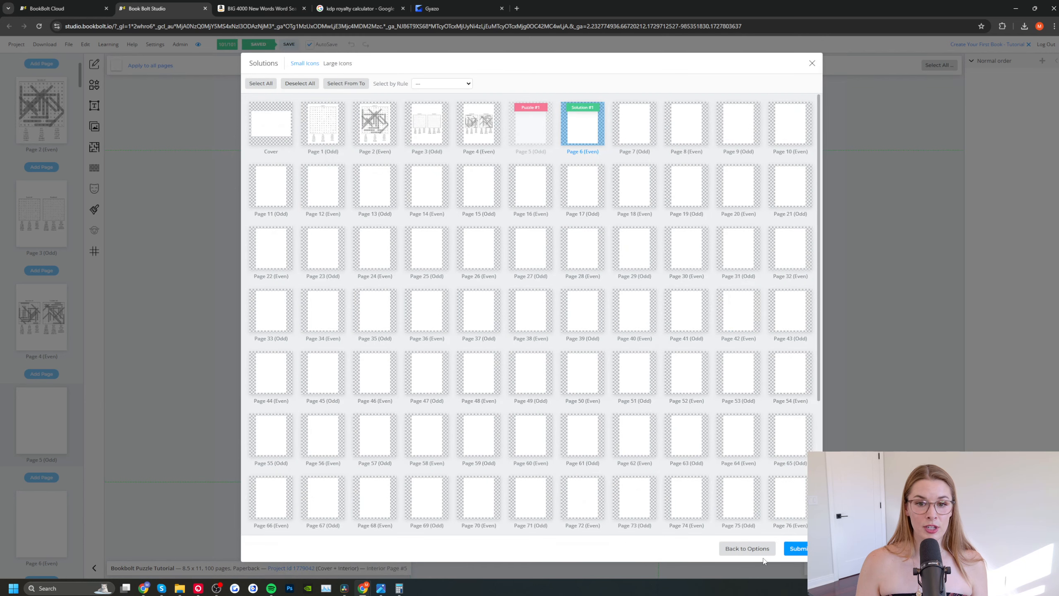
click(795, 548)
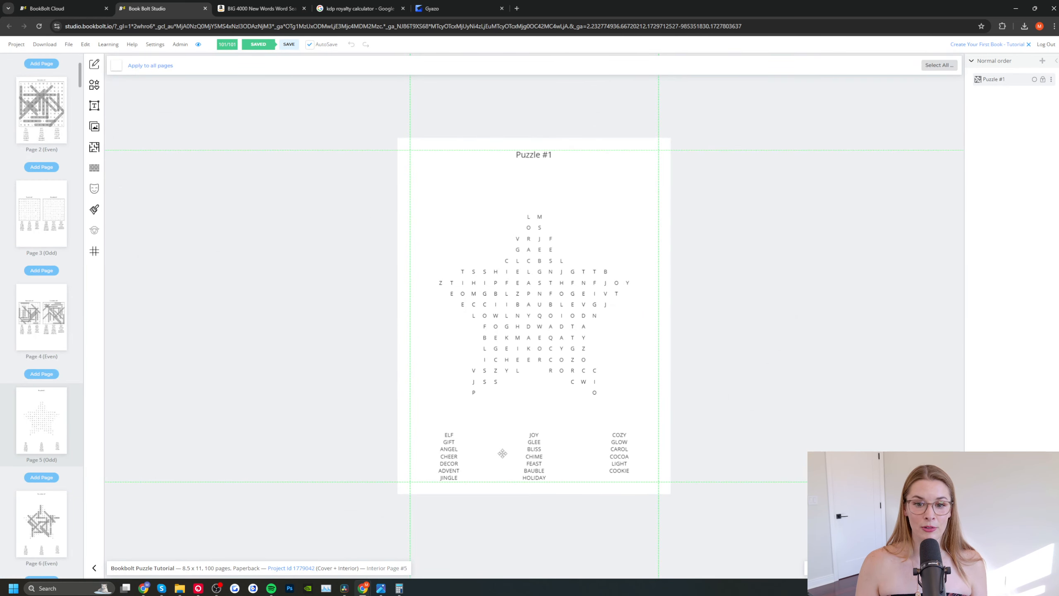
click(40, 519)
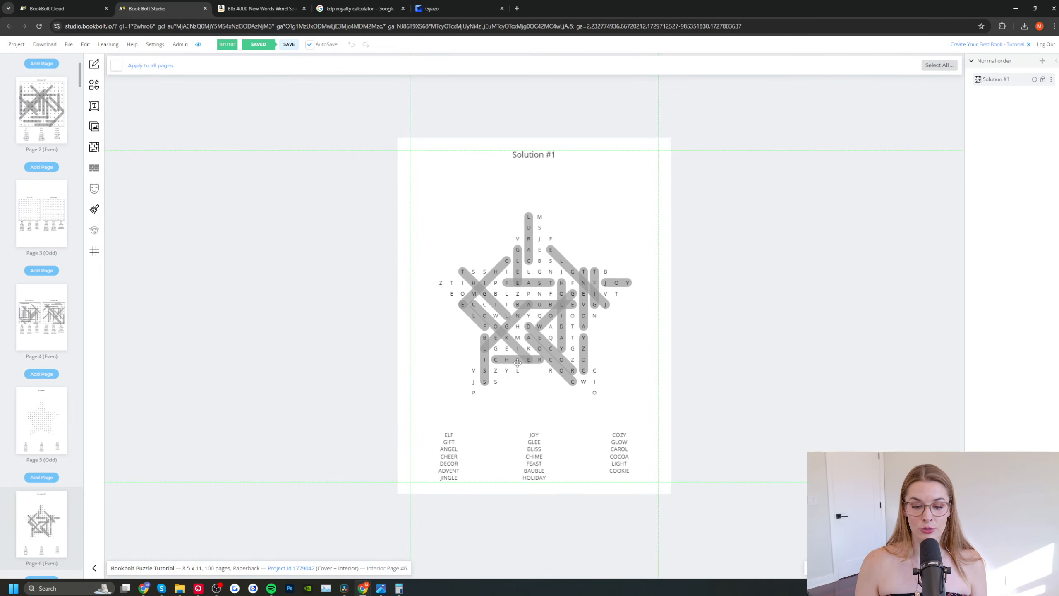
Step: Start a Words Search Custom template on blank page 7 and proceed to its puzzle options
scroll(33, 442, down, 4)
click(41, 459)
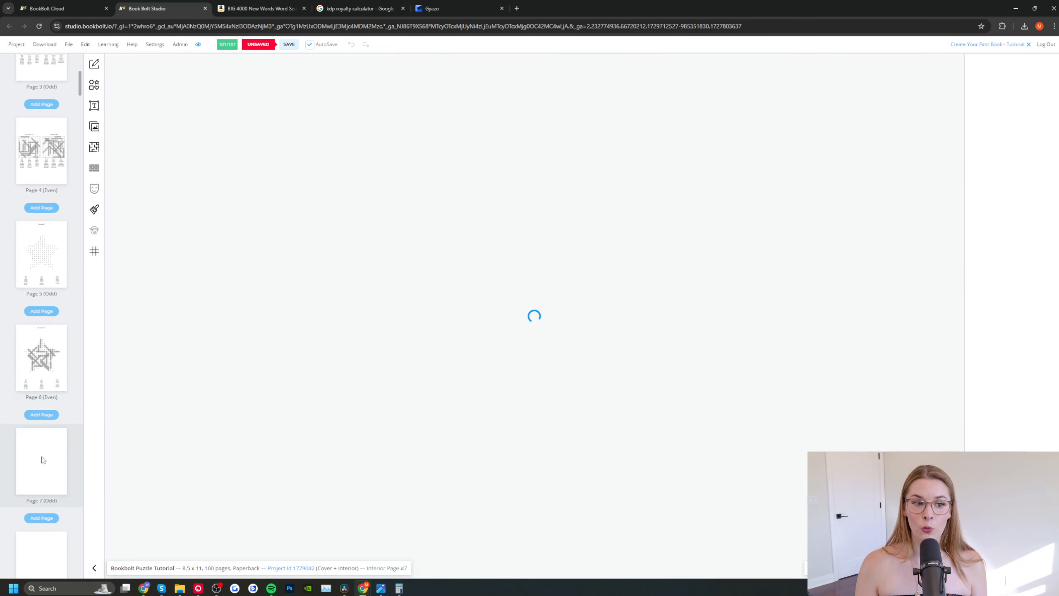
click(94, 147)
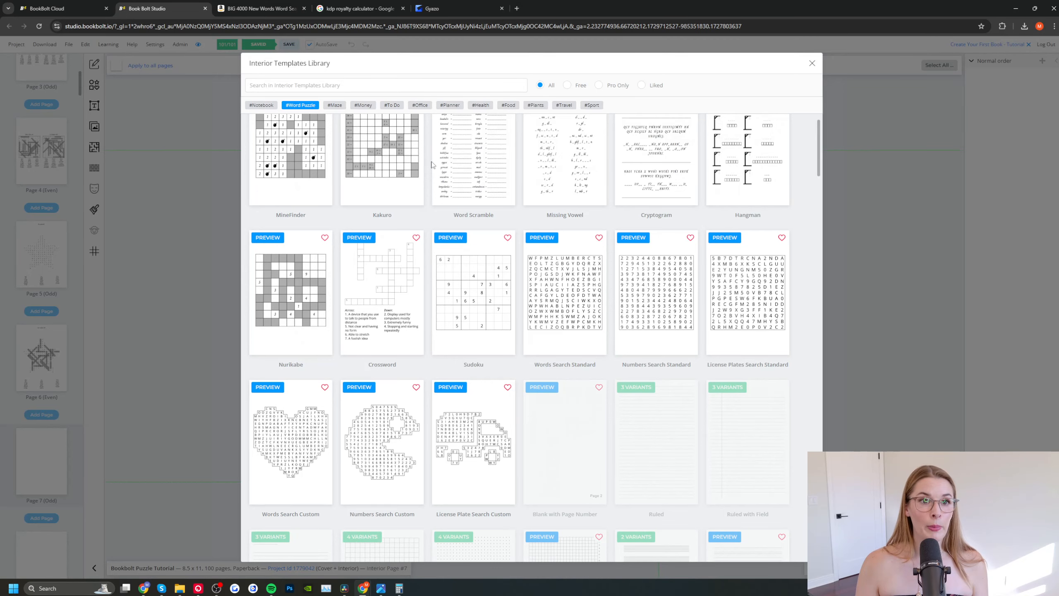
click(291, 457)
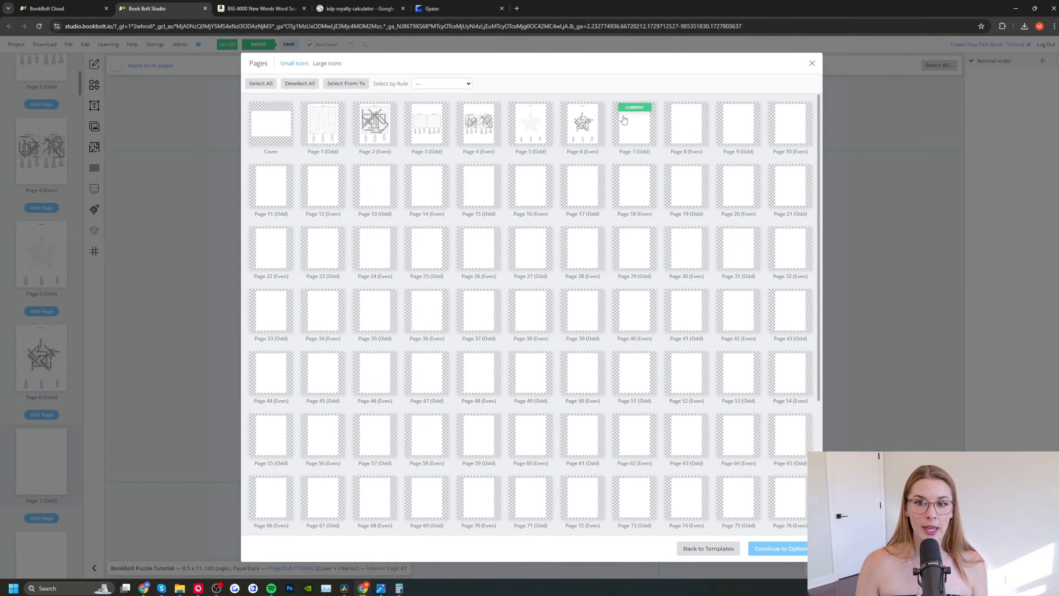
click(636, 128)
click(790, 550)
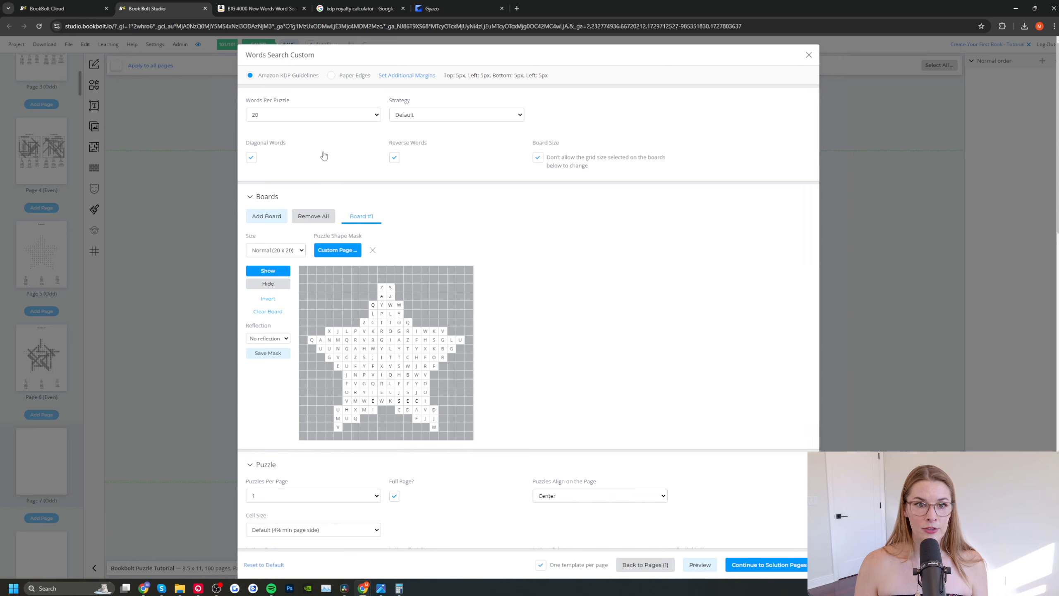
Step: Set Board #1 to a Custom size of 20 rows and 40 columns
click(302, 251)
click(275, 296)
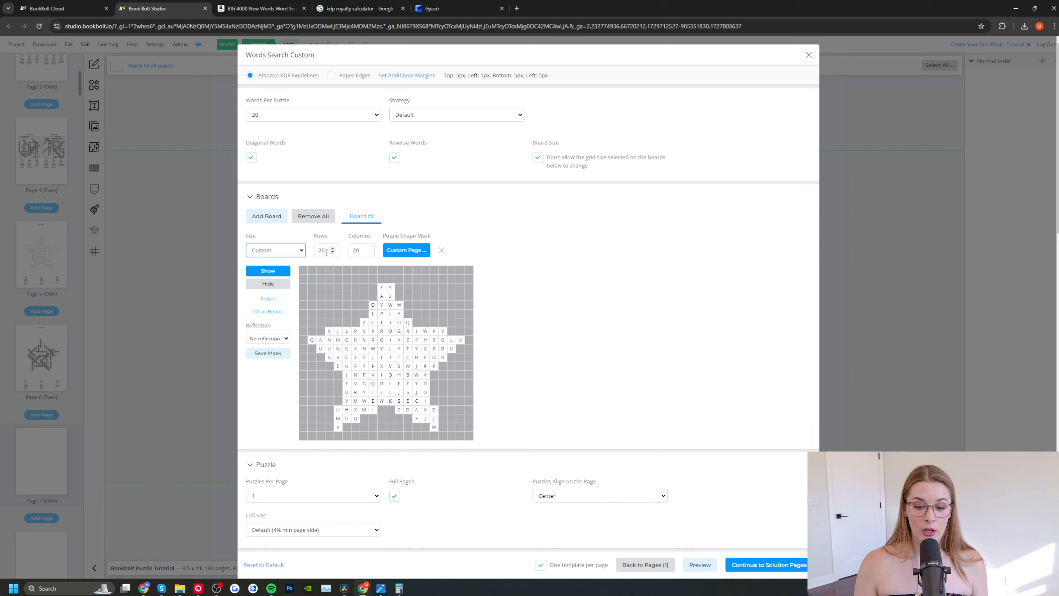
double_click(364, 250)
text(40)
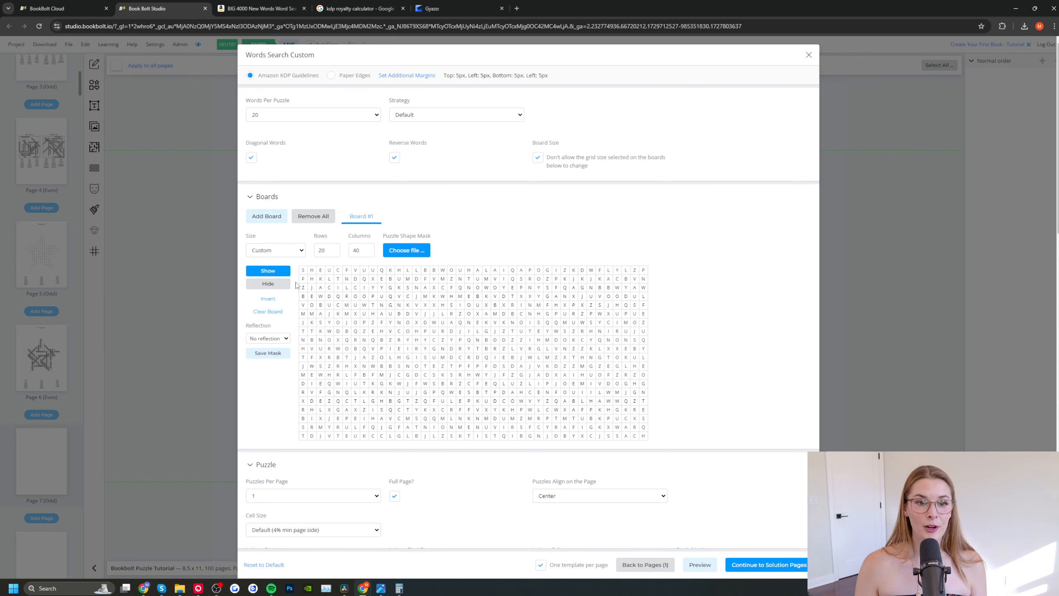
Step: Hide cells on Board #1 to outline large block letters H and I, and show the stray hidden cells again
click(263, 284)
mouse_move(321, 279)
mouse_down()
mouse_move(320, 376)
mouse_move(336, 427)
mouse_move(366, 428)
mouse_up()
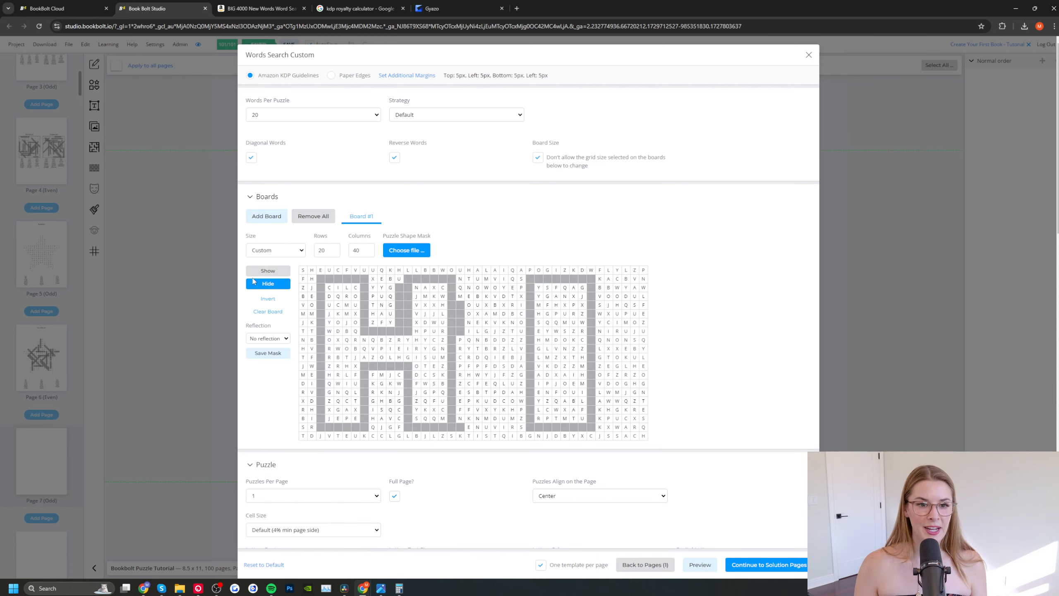
click(268, 271)
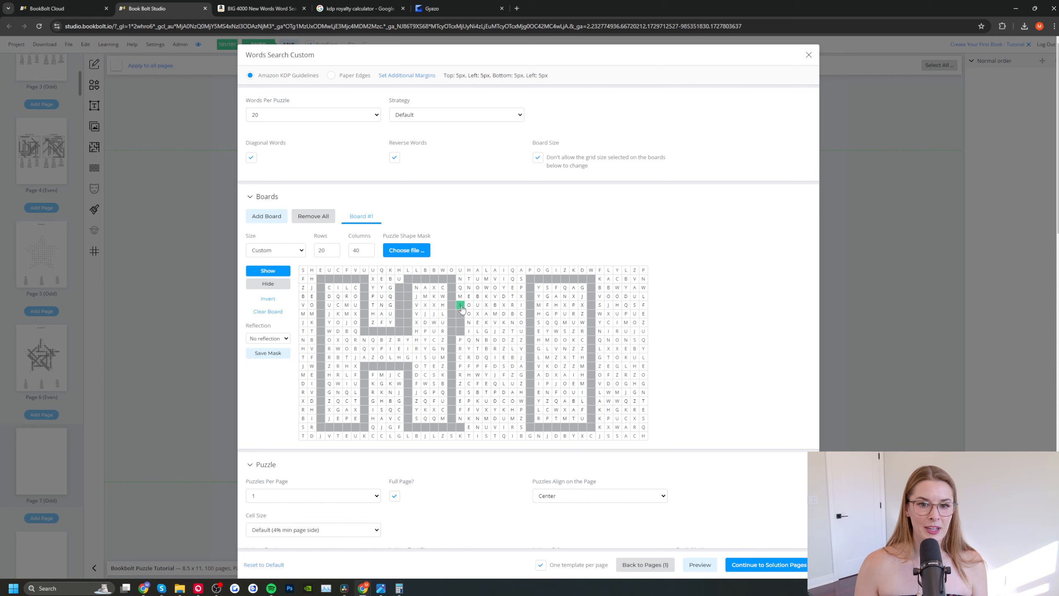
drag(462, 308, 459, 338)
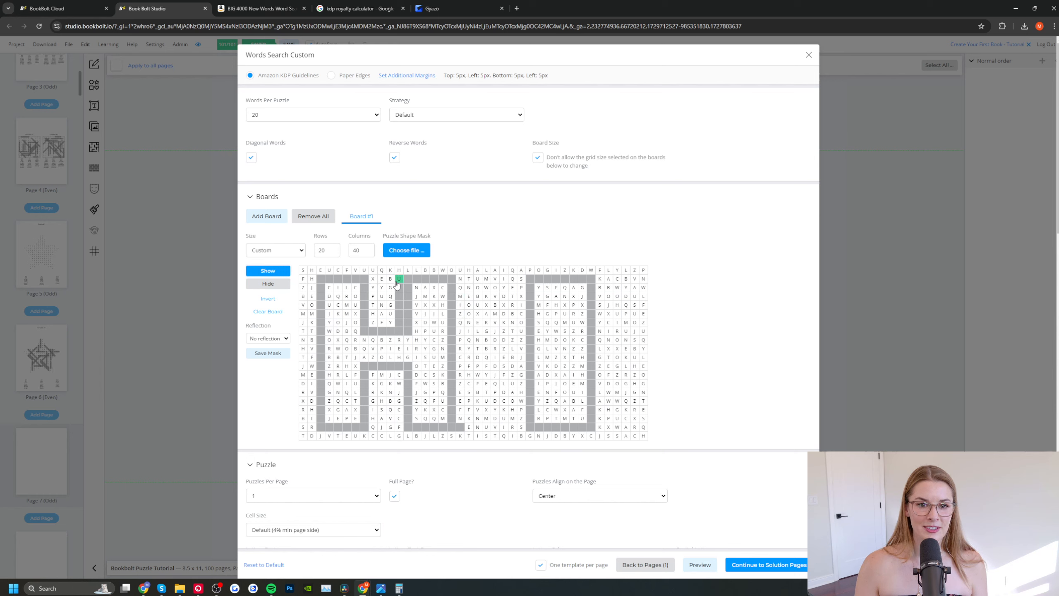
drag(397, 284, 400, 325)
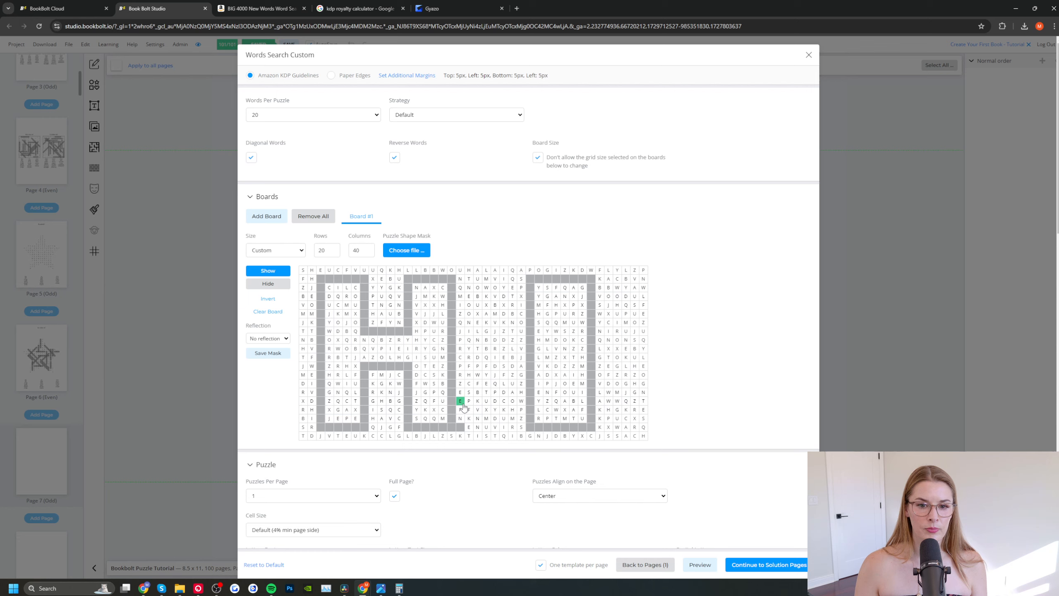
drag(464, 407, 460, 426)
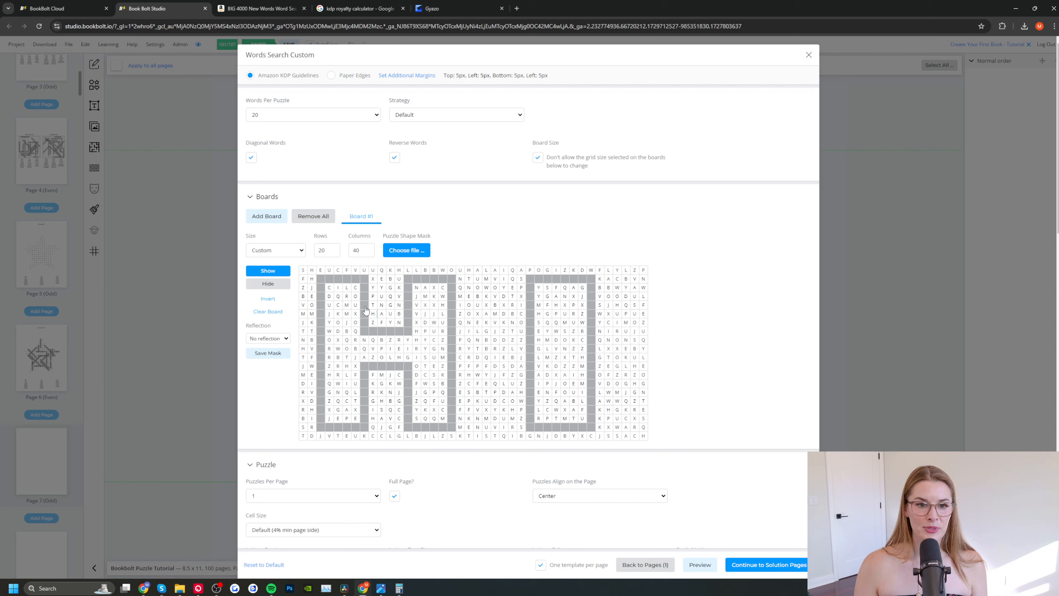
Step: Hide the cells inside the H and I outlines, and invert the board so the letters fill both shapes
click(267, 284)
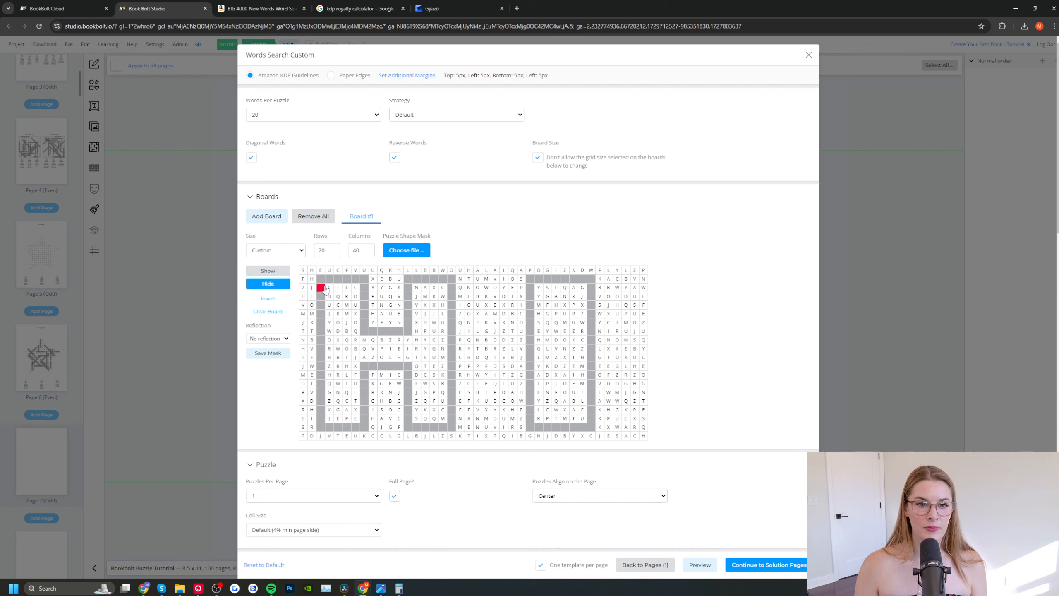
click(326, 288)
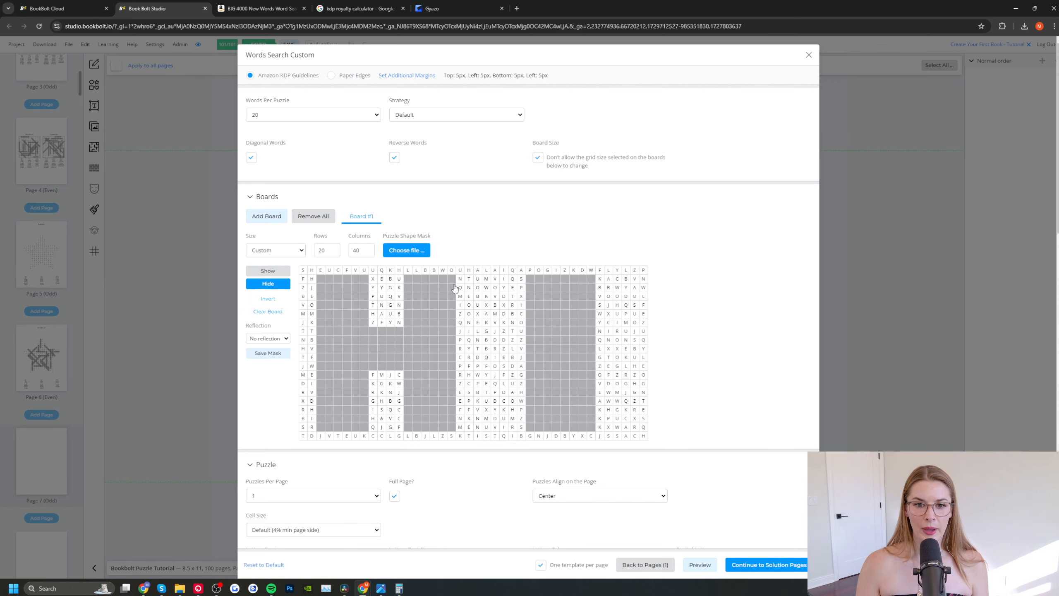
click(269, 299)
click(565, 79)
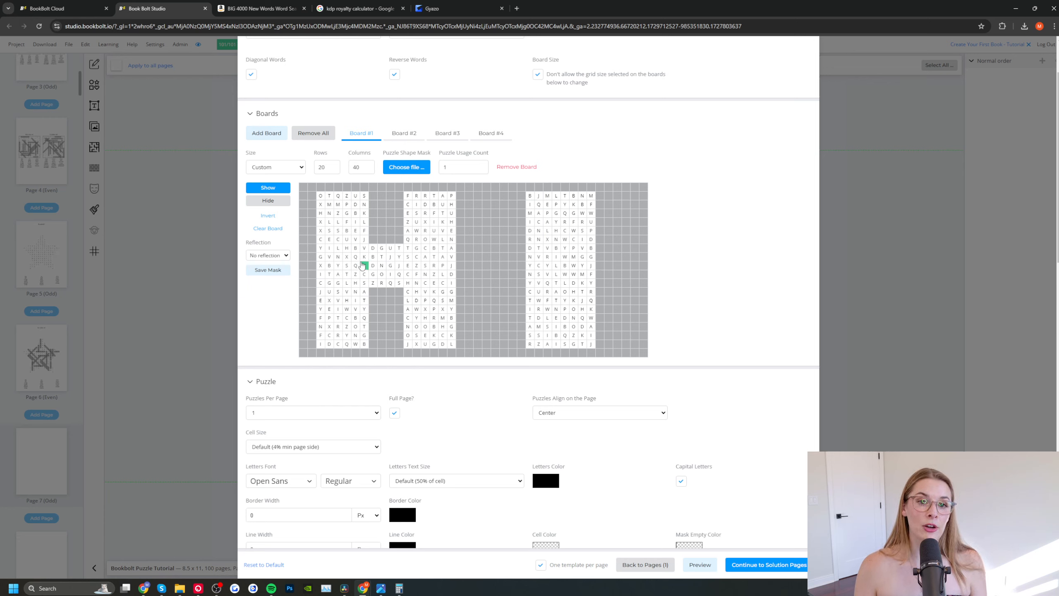
Step: Look through the grids and settings of Board #2, Board #3 and Board #4
click(394, 145)
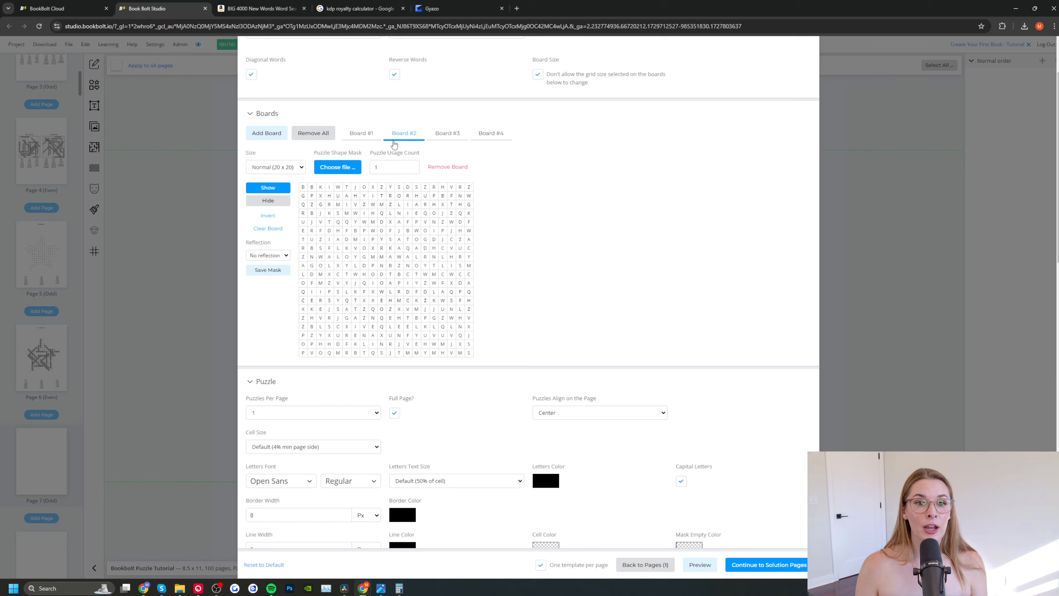
click(445, 138)
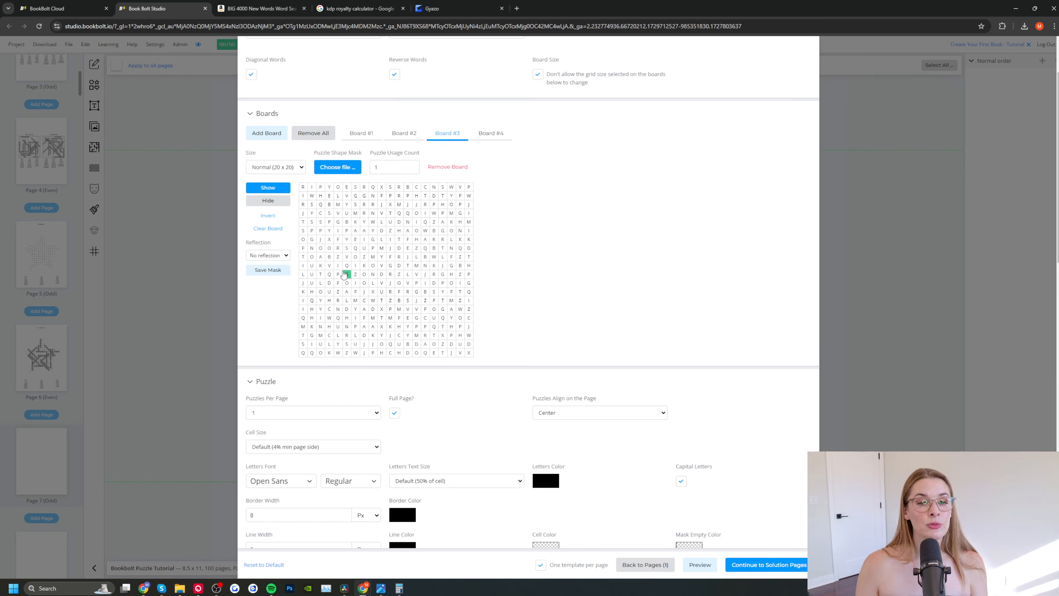
click(488, 138)
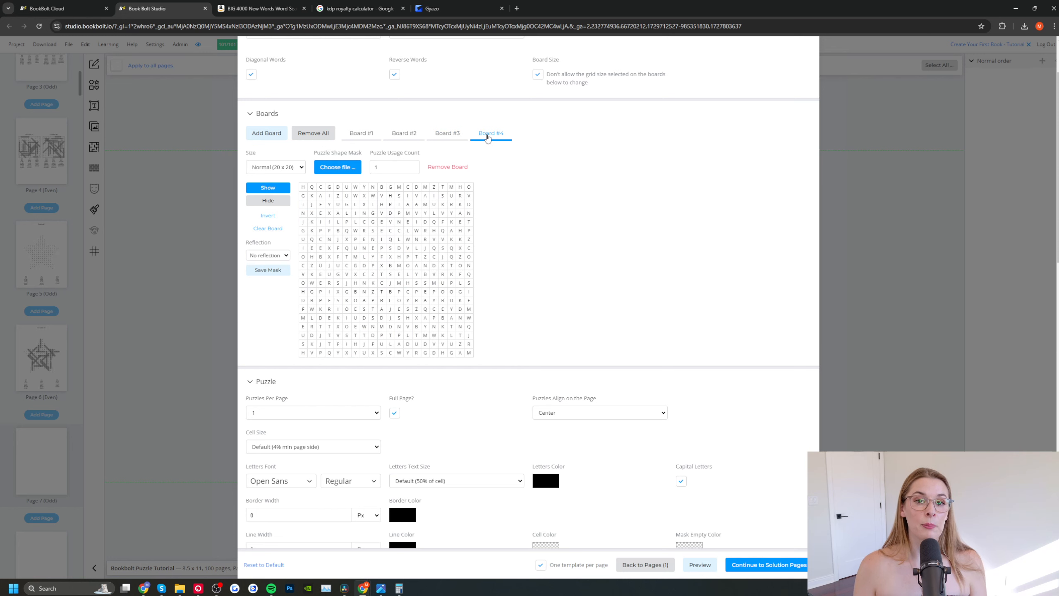
click(355, 248)
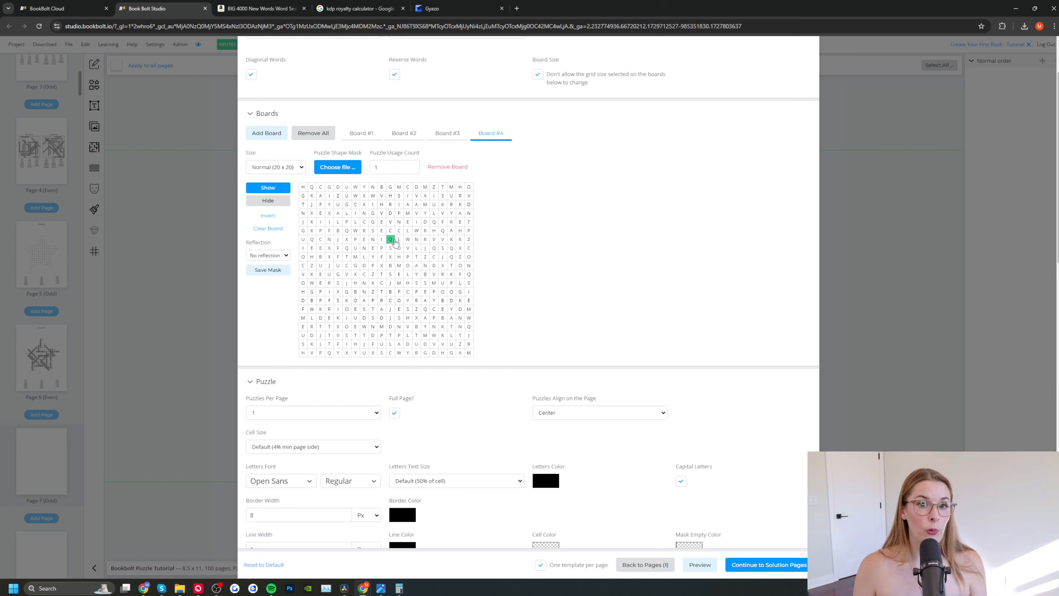
Step: Set the puzzle usage count to 5 for Board #1 and 3 for Board #2
click(368, 136)
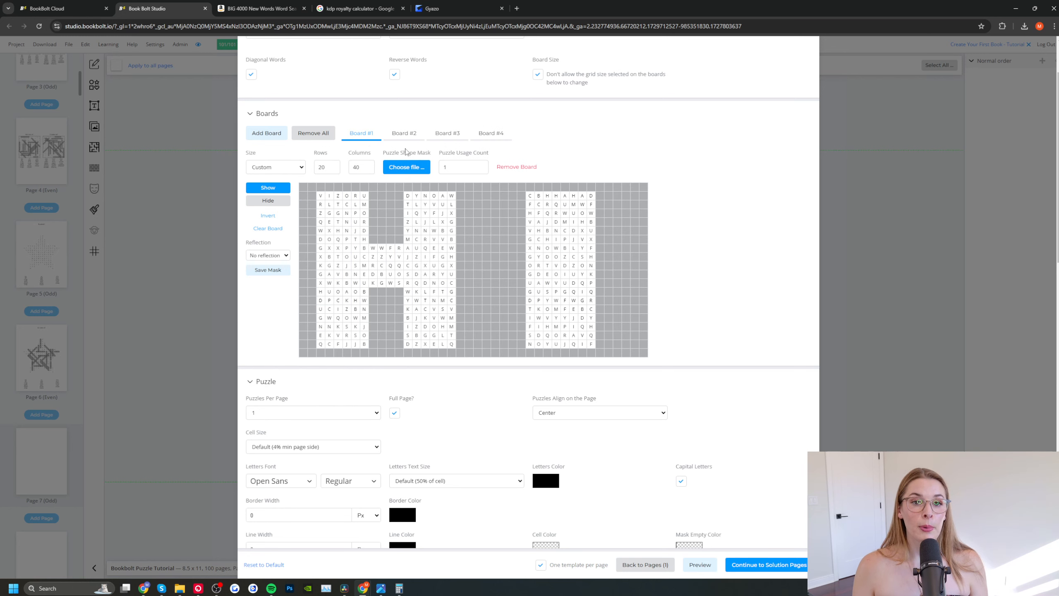
double_click(454, 167)
text(5)
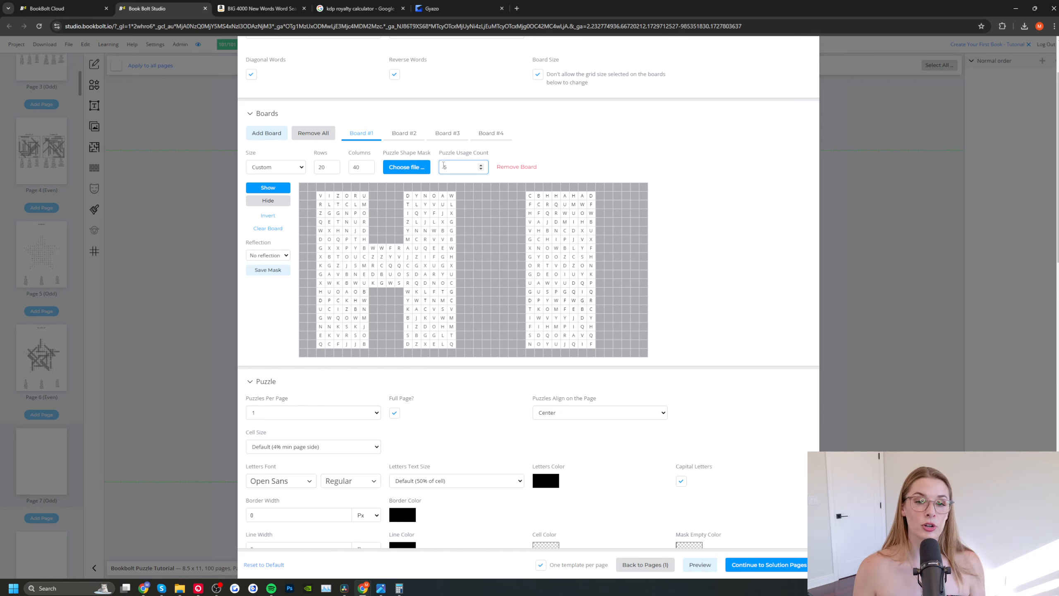
click(412, 137)
double_click(377, 166)
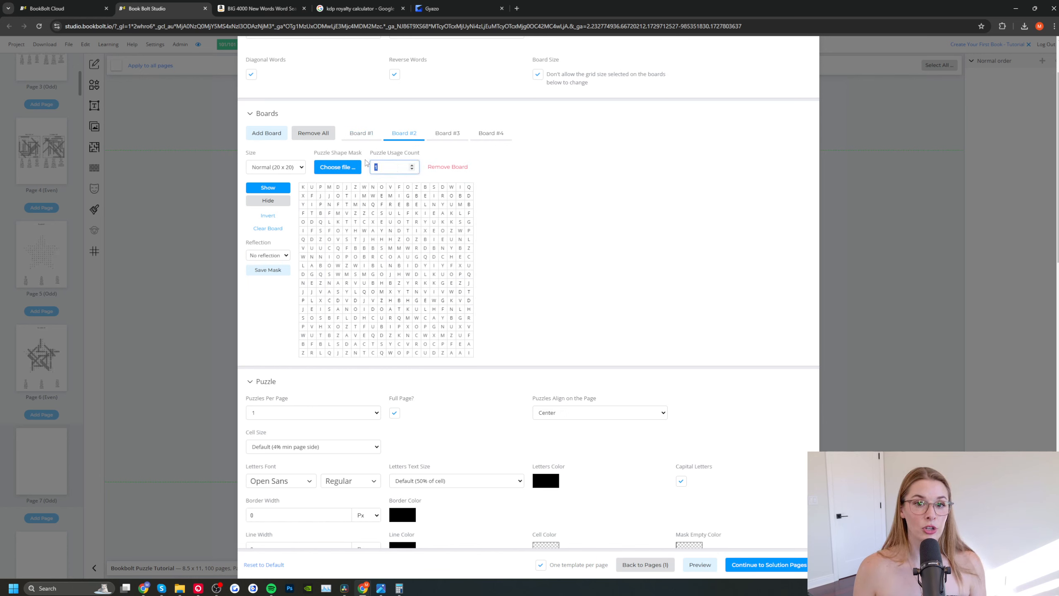
text(3)
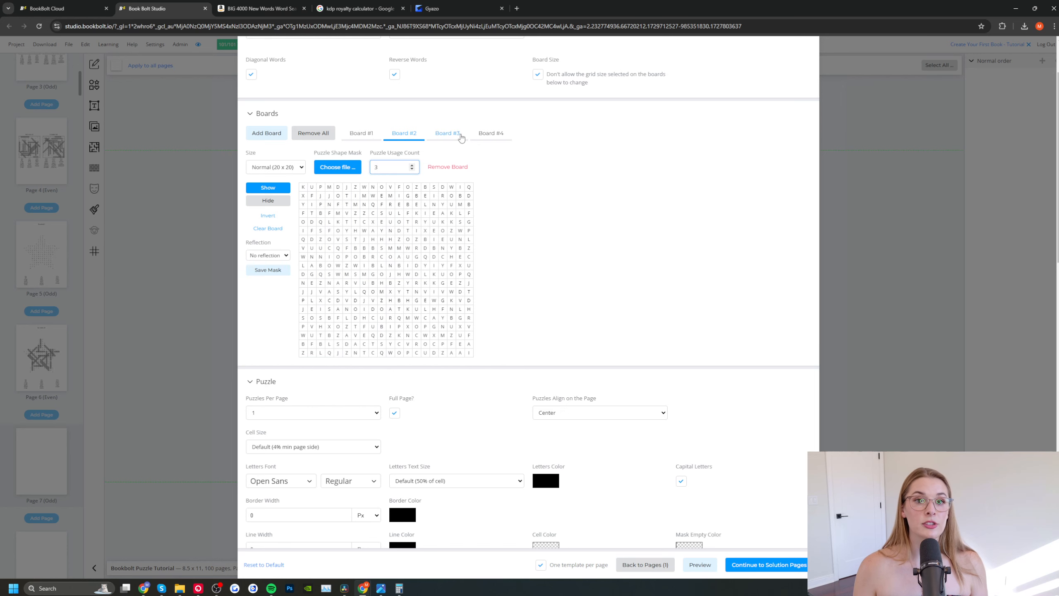
click(456, 135)
click(494, 137)
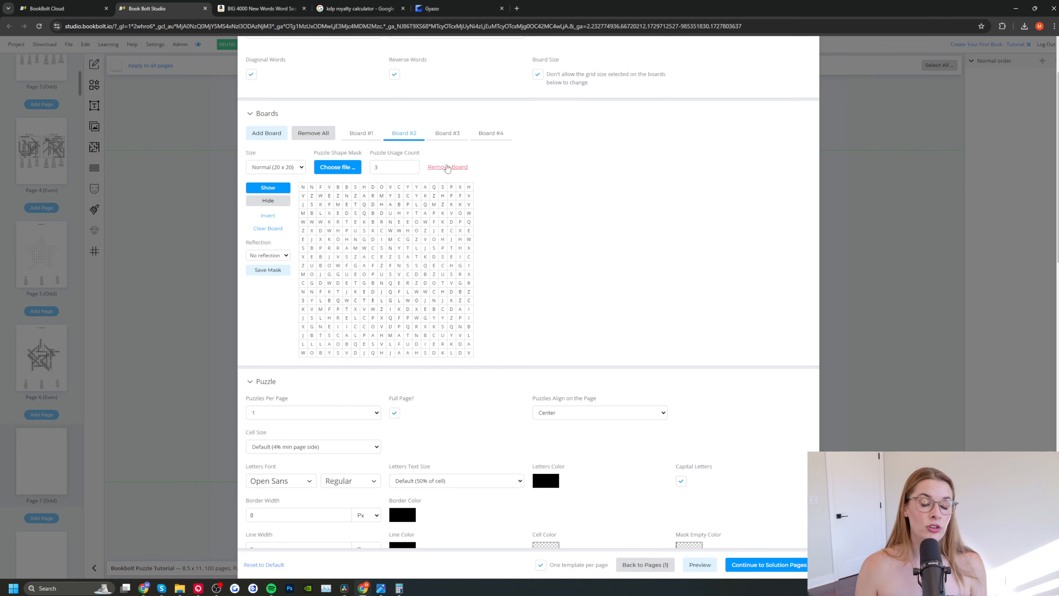
Step: Remove the three extra boards so only the HI-shaped Board #1 is kept
click(450, 167)
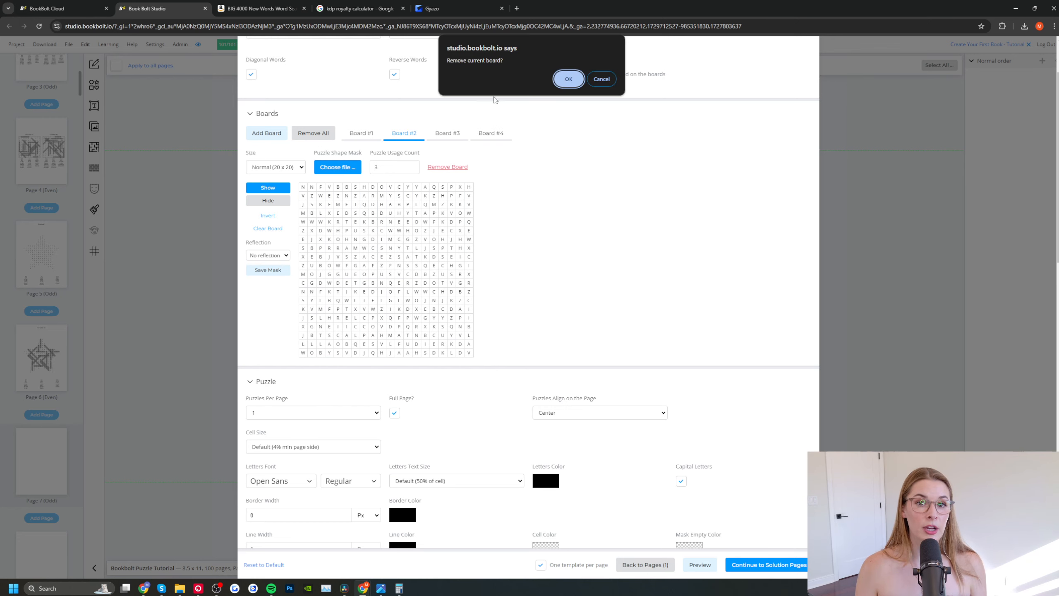
click(568, 78)
click(445, 173)
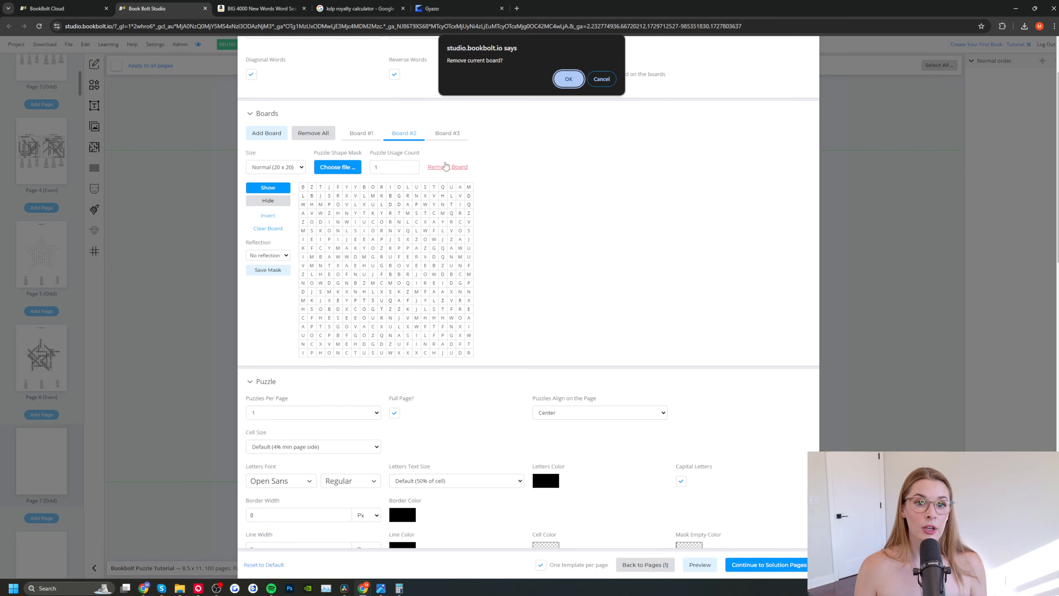
click(568, 79)
click(447, 167)
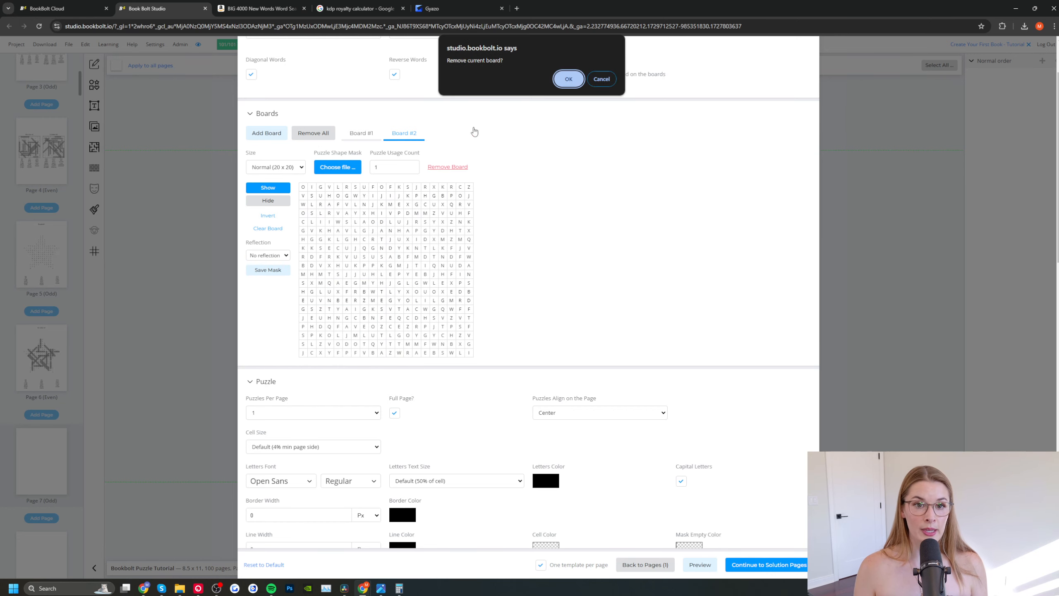
click(569, 79)
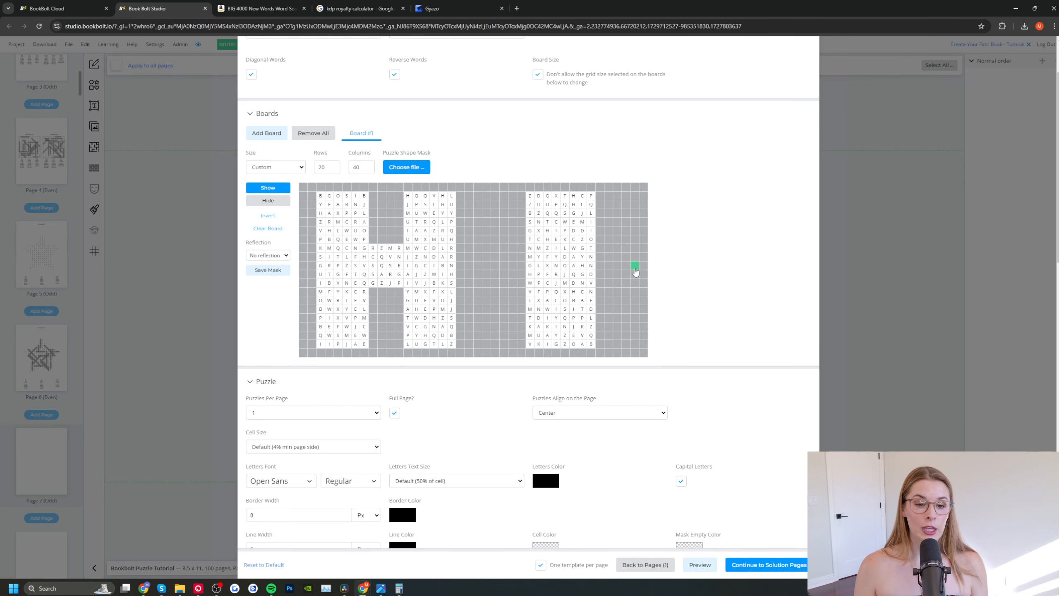
Step: Generate the HI-shaped puzzle on page 7 with its solution on page 8
scroll(747, 494, down, 10)
click(787, 563)
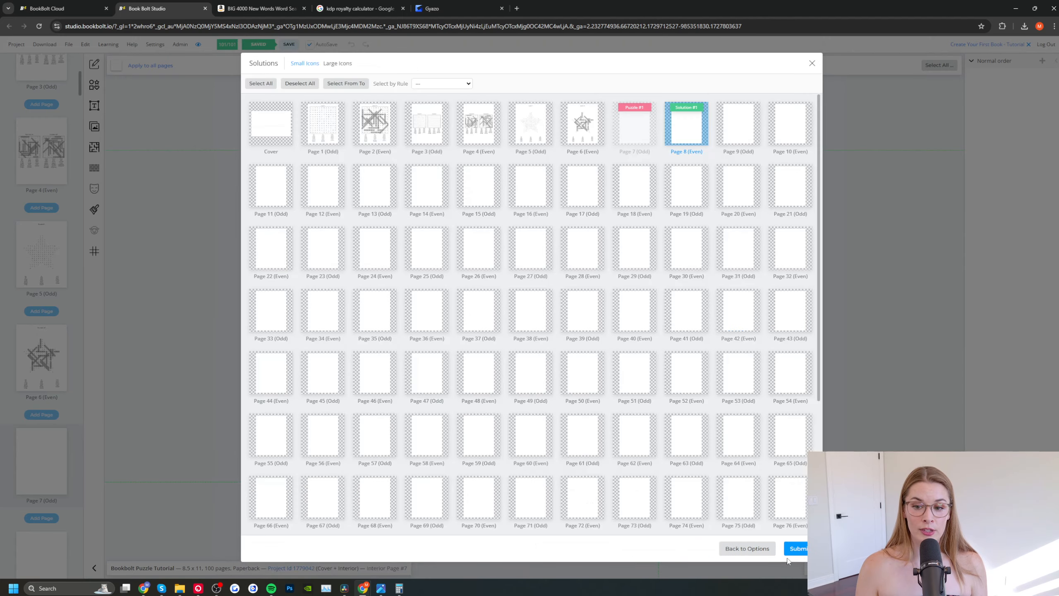
click(802, 551)
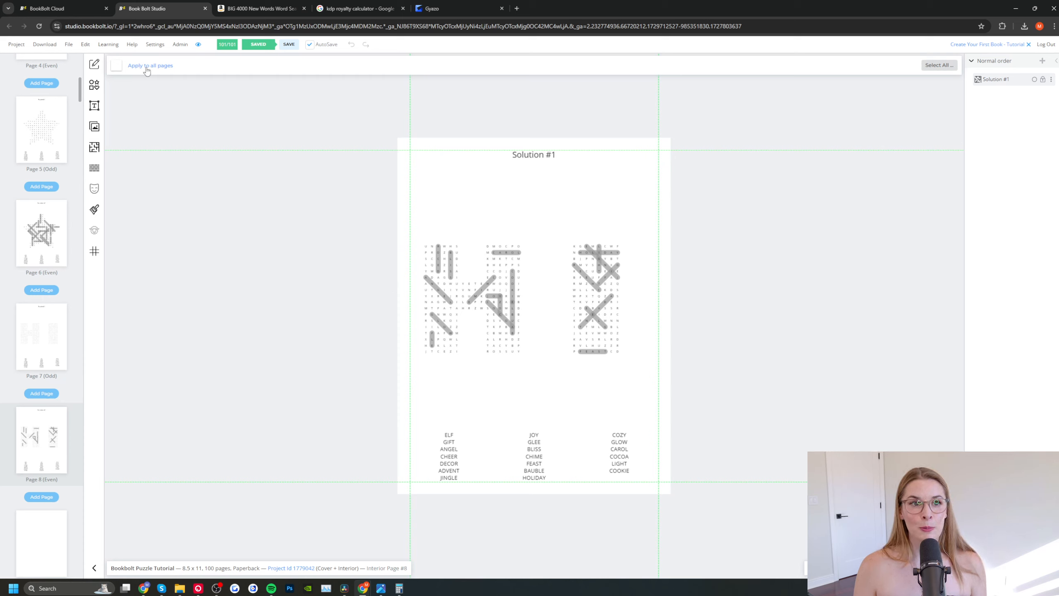
Step: Open the Book Bolt FAQ from the studio's learning resources and look through the KDP Publishing and Studio questions
click(104, 46)
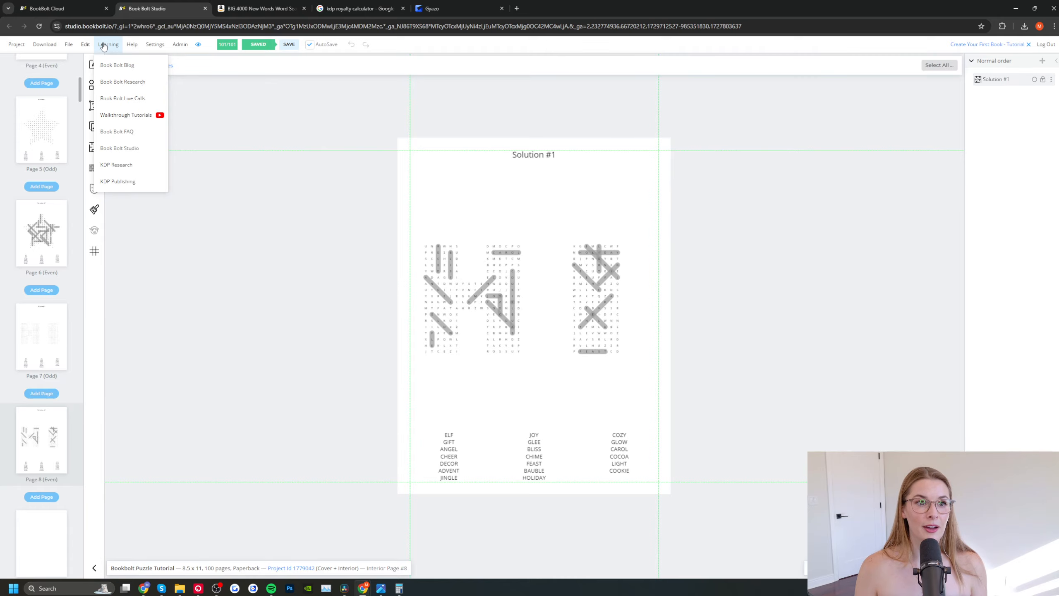
click(140, 137)
scroll(799, 225, down, 15)
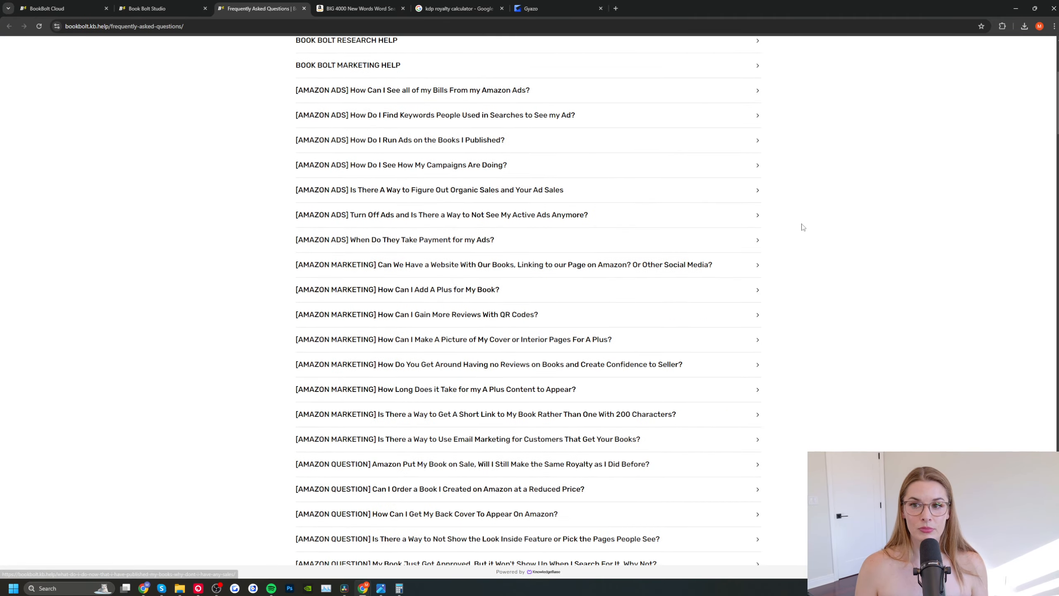
scroll(818, 221, down, 20)
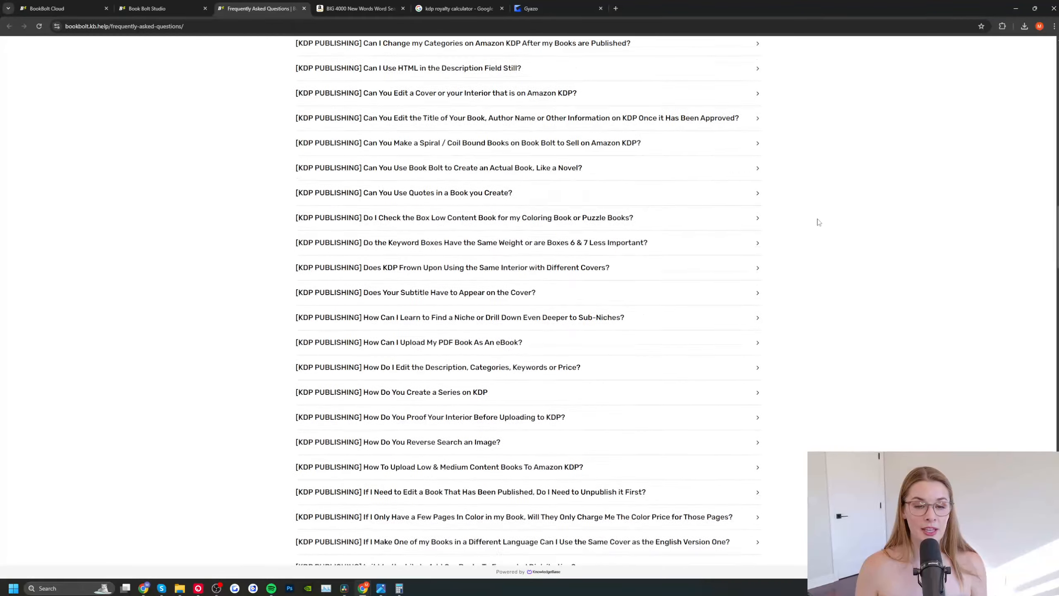
scroll(824, 216, down, 20)
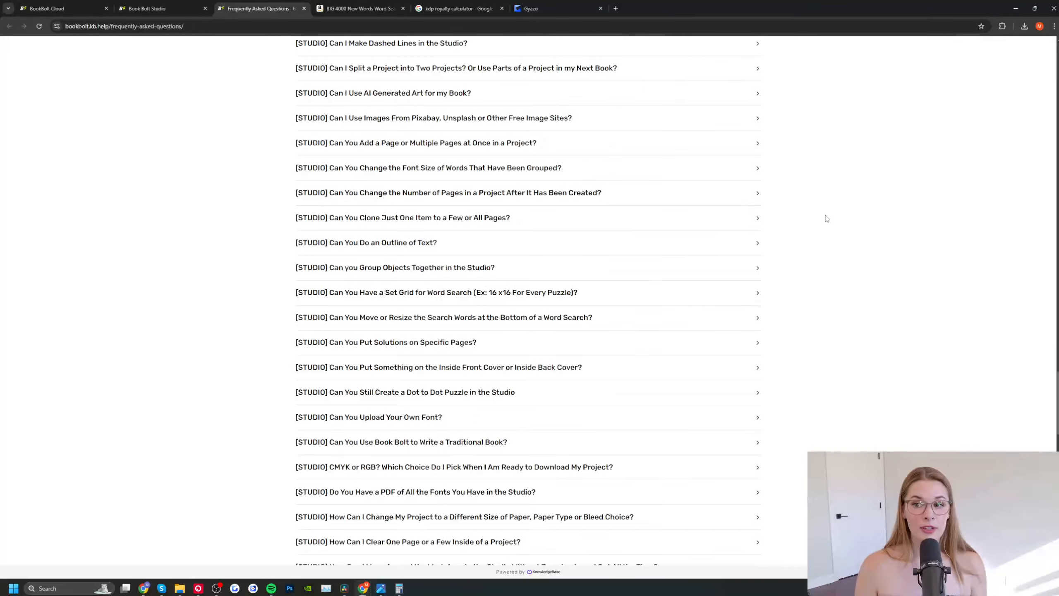
Step: Search the FAQ page for "csv" and open the how-to article on determining the number of characters in a CSV cell
key(ctrl+f)
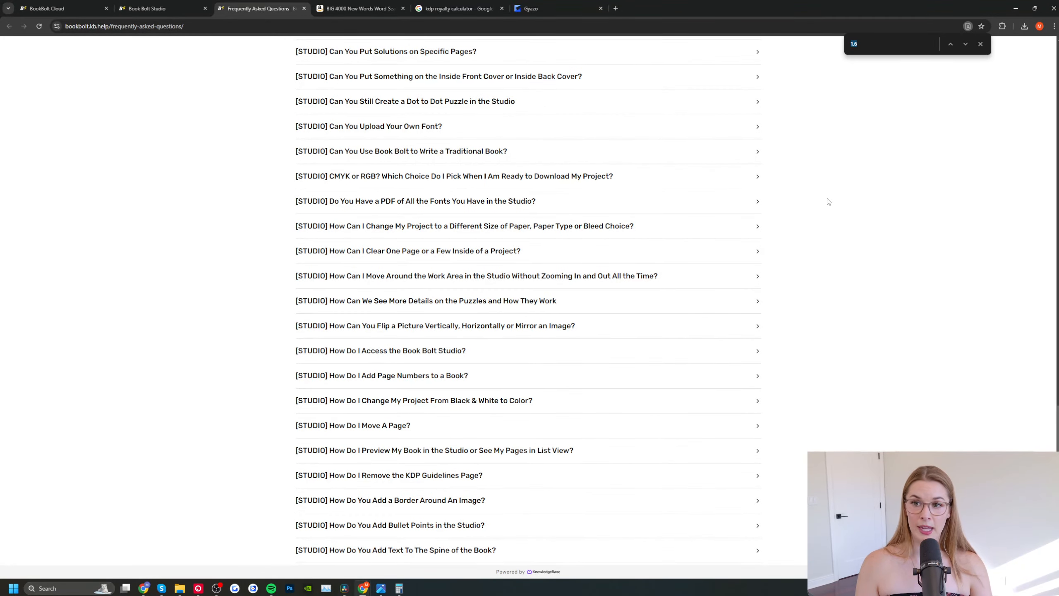
key(BackSpace)
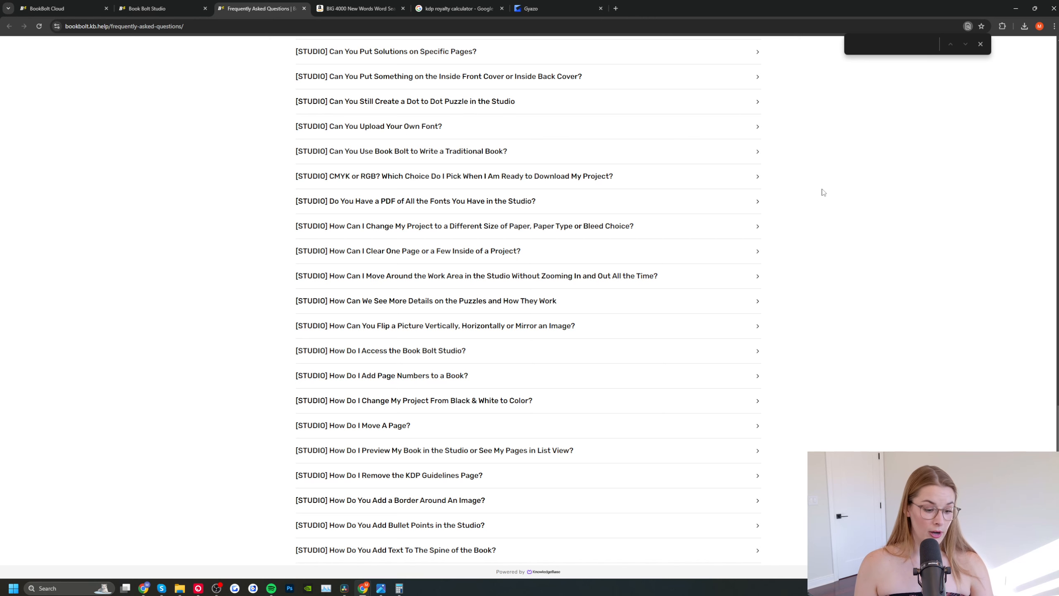
text(csv)
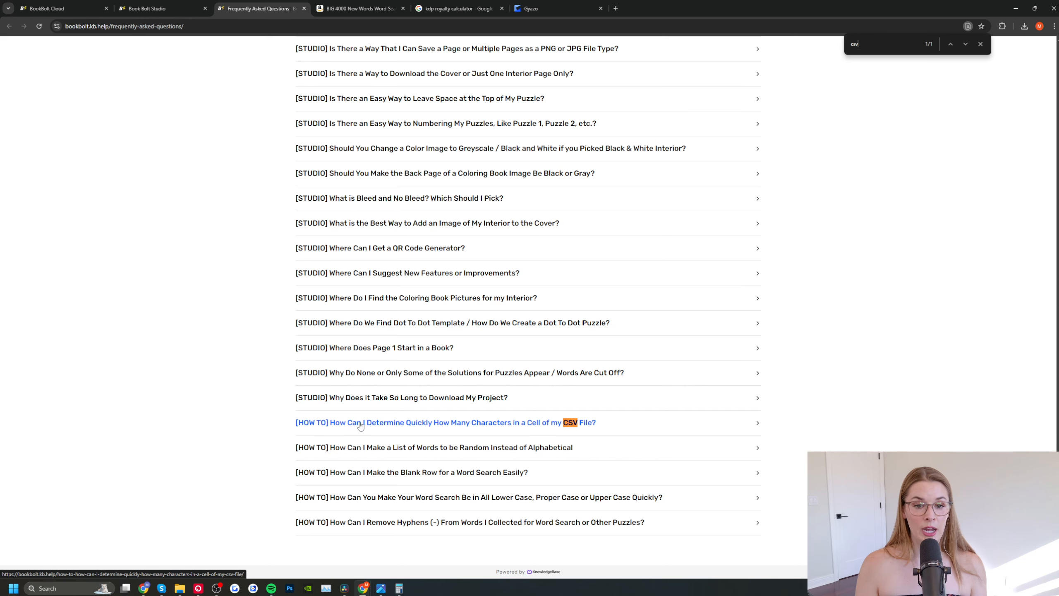
click(541, 425)
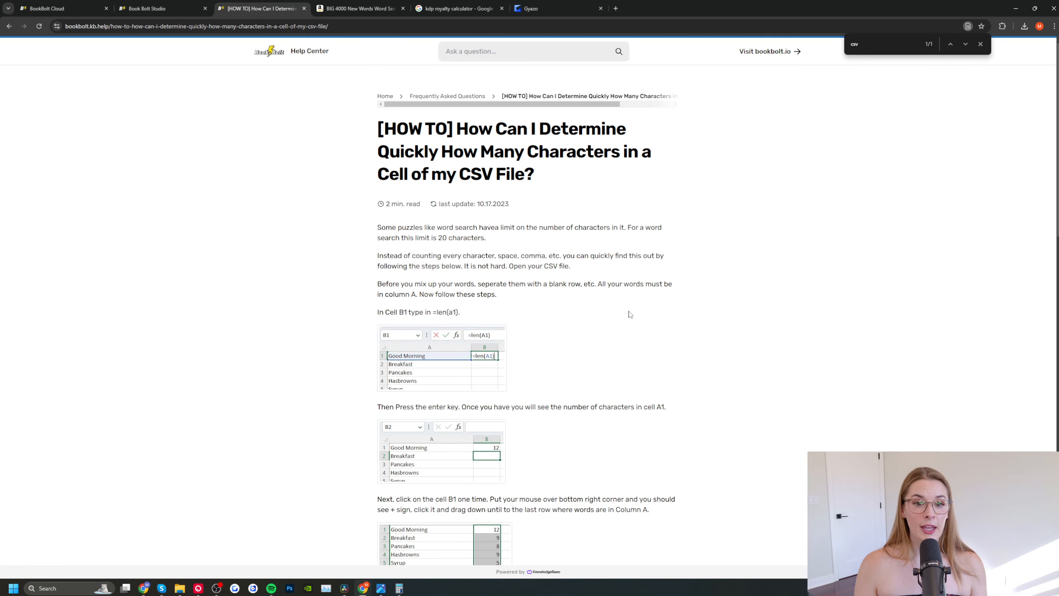
Step: Read the article's instructions for counting characters and highlighting over-long words, and return to the puzzle project in Book Bolt Studio
scroll(658, 367, down, 8)
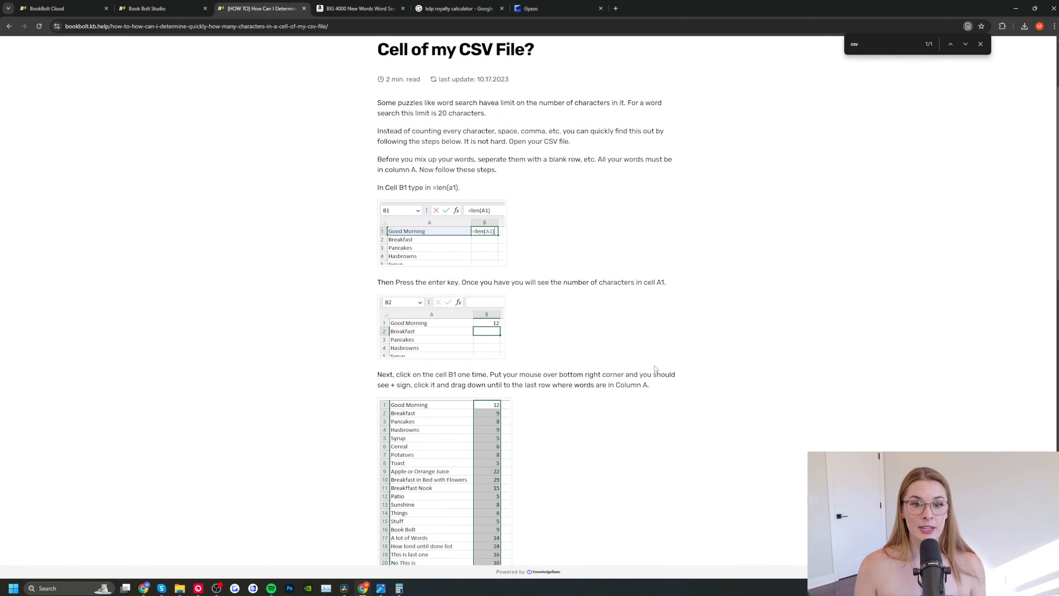
scroll(652, 366, down, 3)
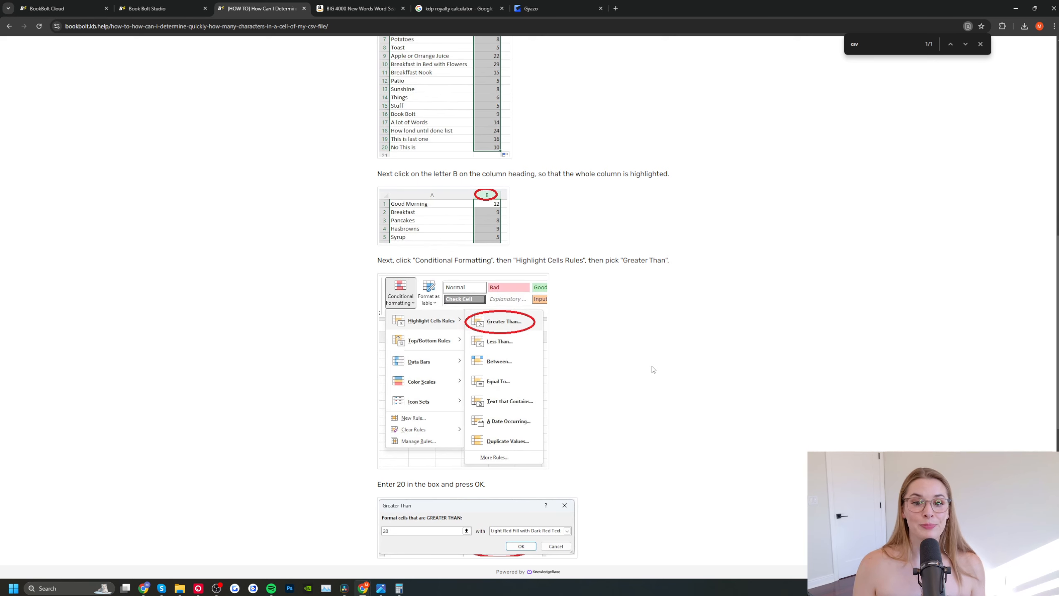
click(144, 8)
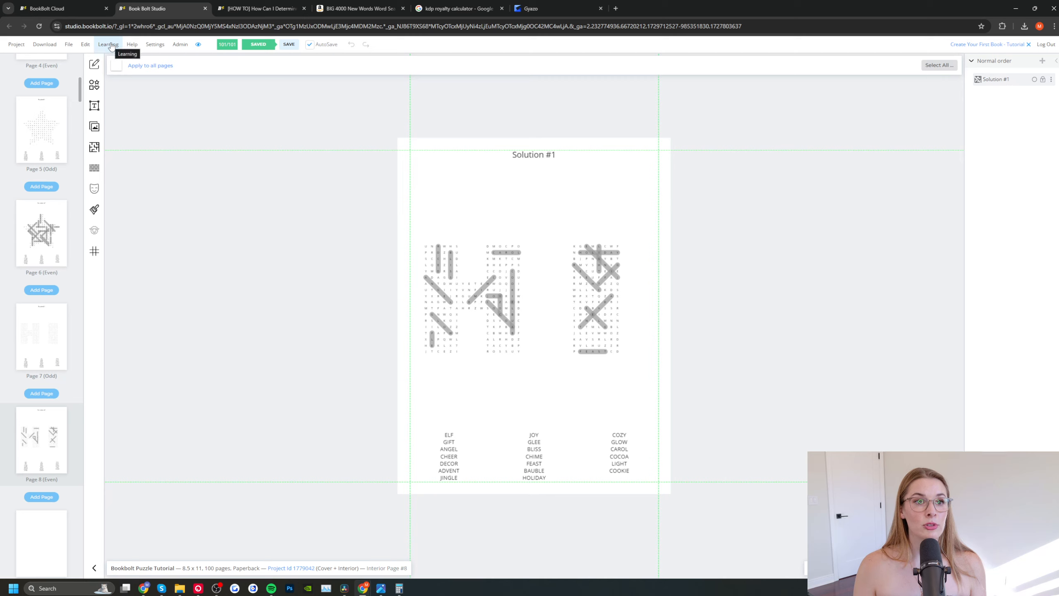